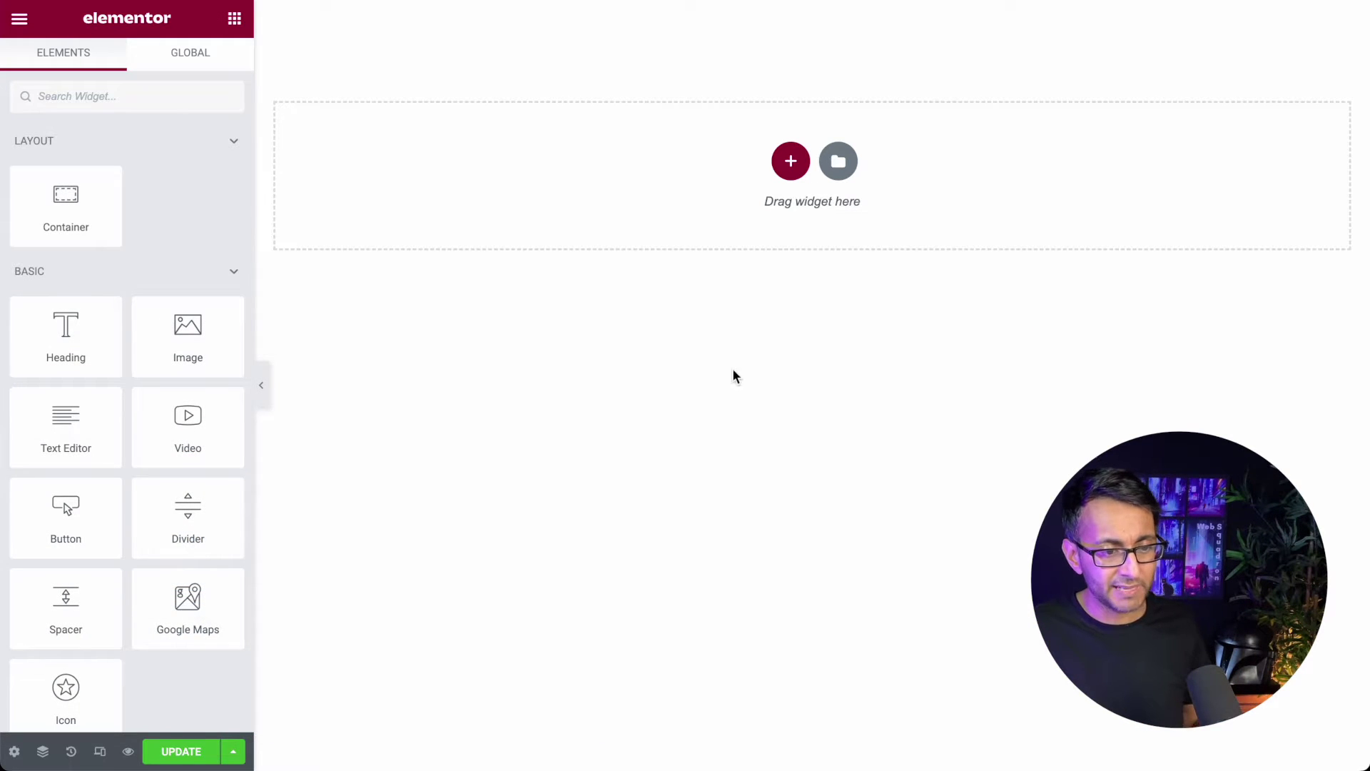
- Add a single-column container at the top of the page and set its Content Width to Full Width
click(792, 166)
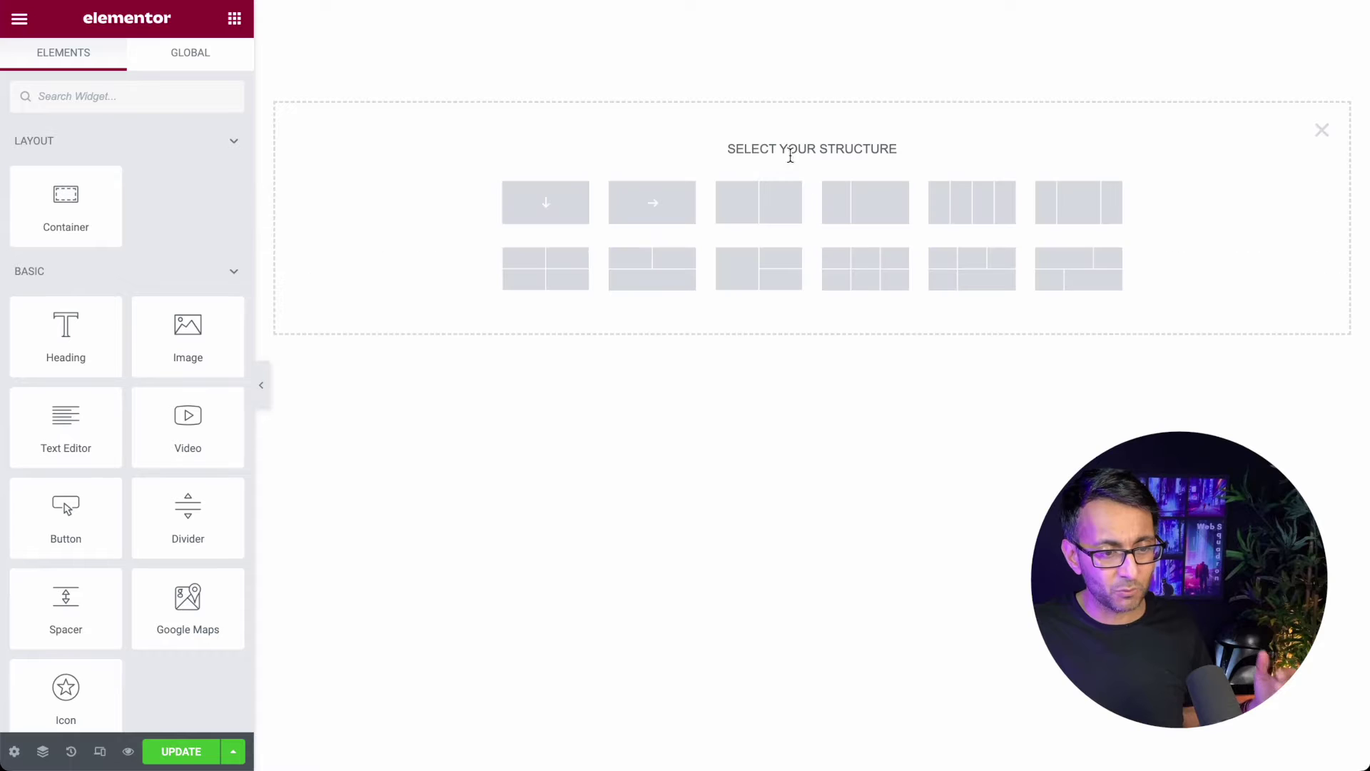
click(558, 211)
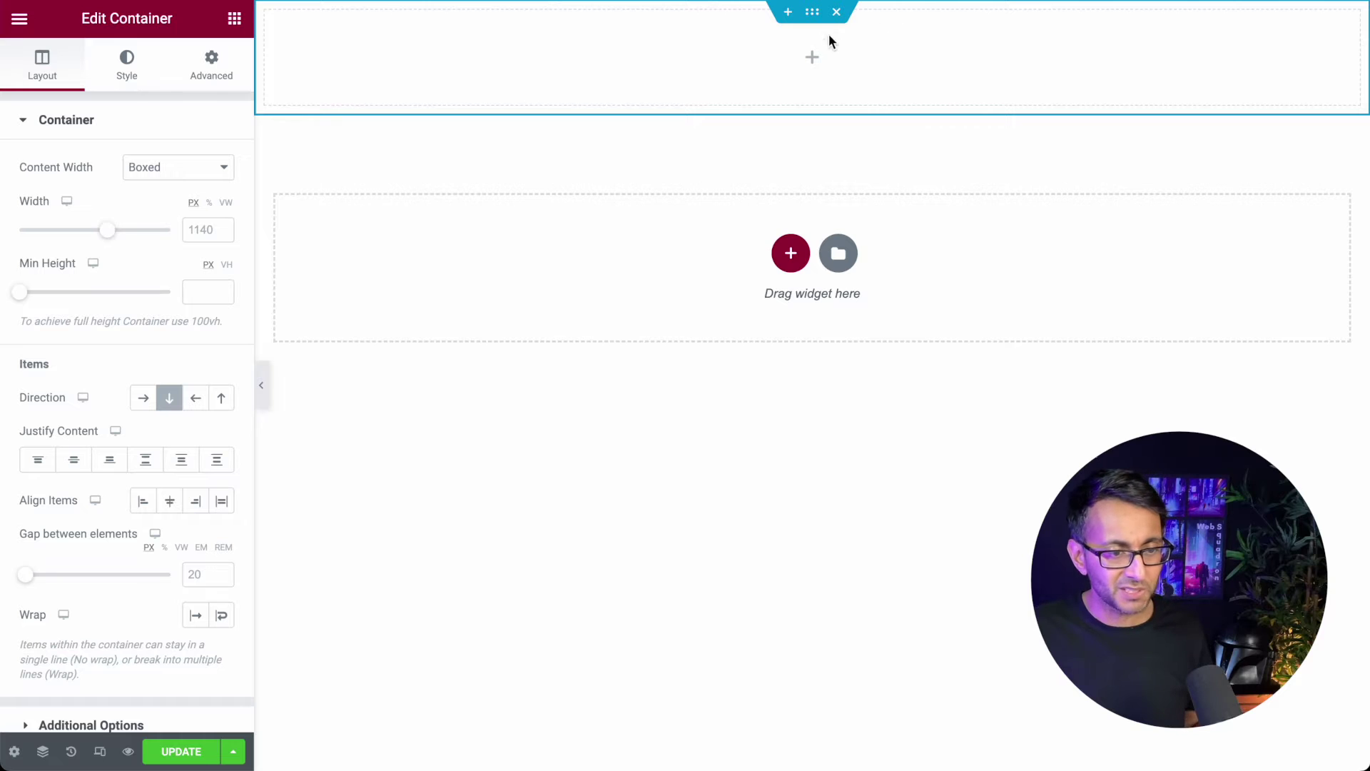
click(184, 171)
click(183, 189)
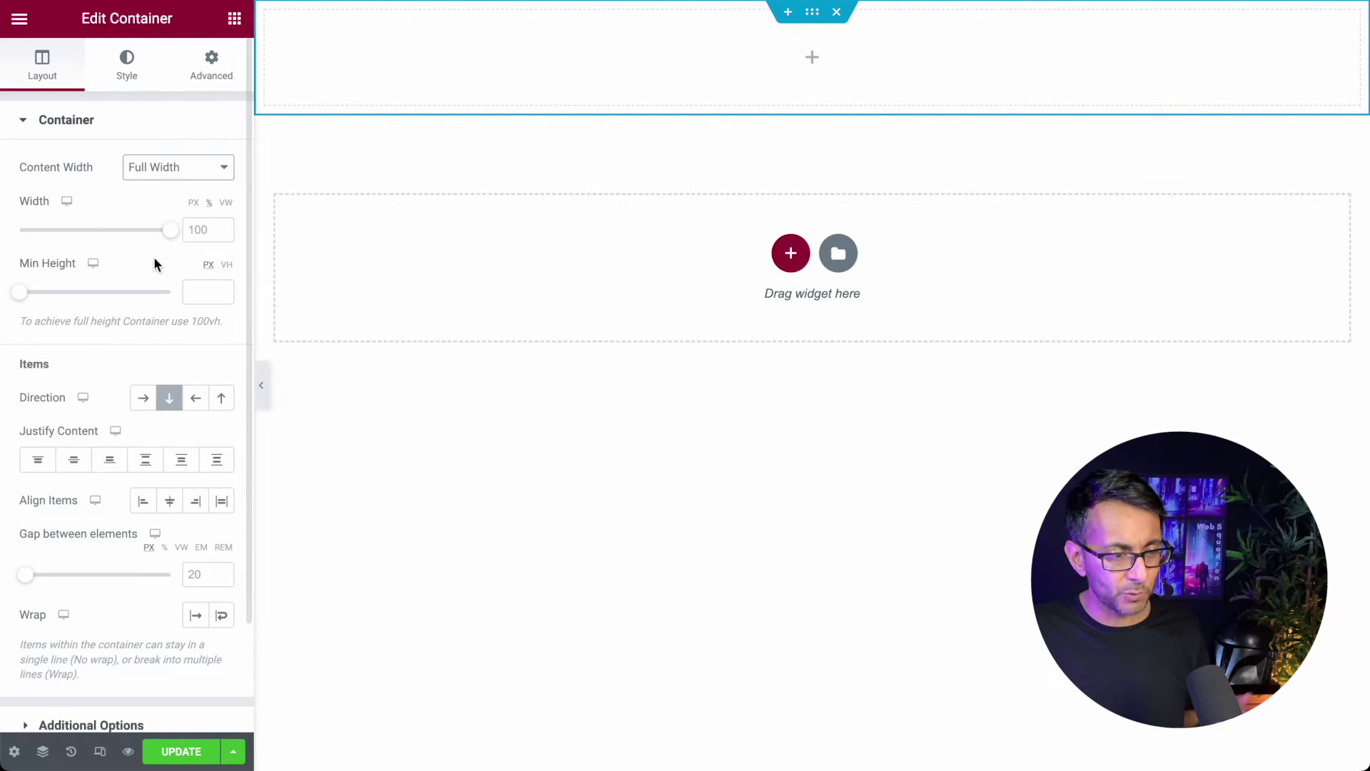
- Drop a Button widget into the top container and give it the CSS class nav_item
click(234, 19)
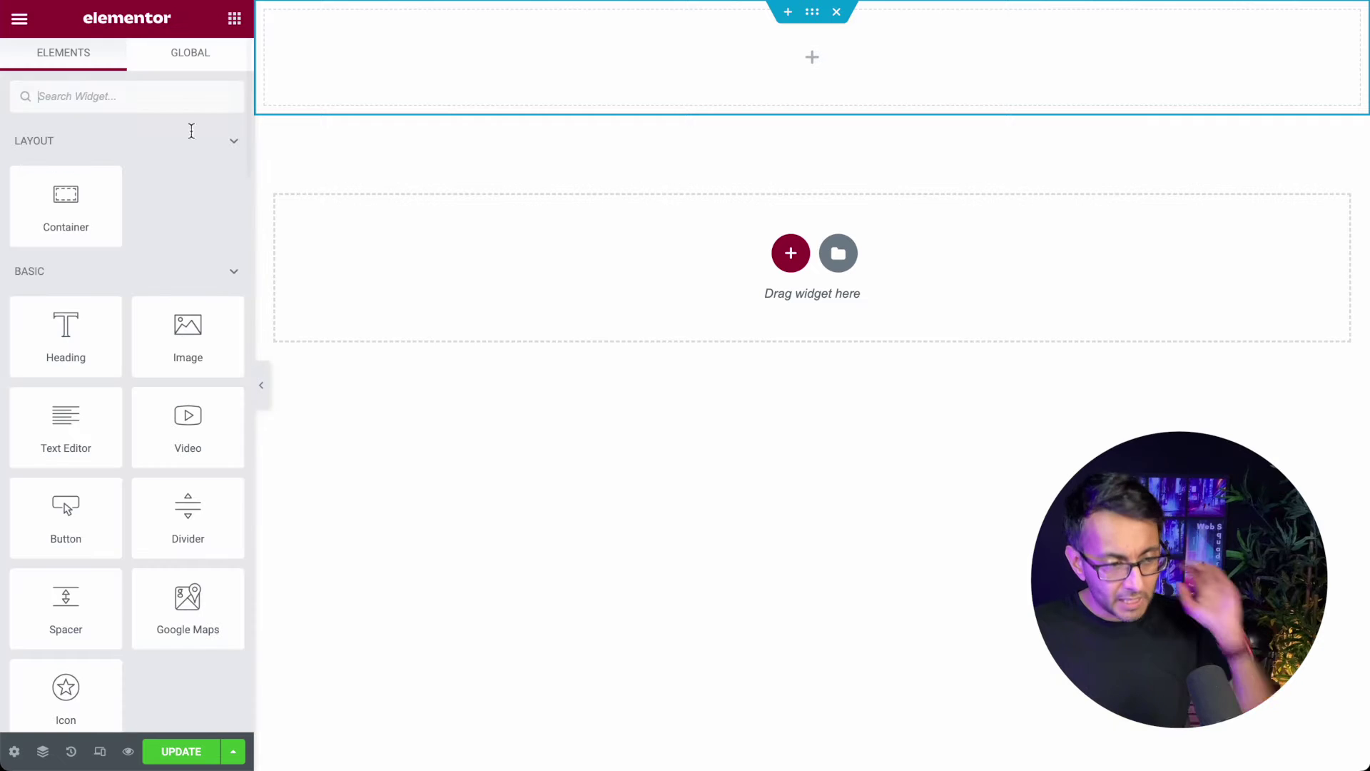
drag(65, 508, 690, 84)
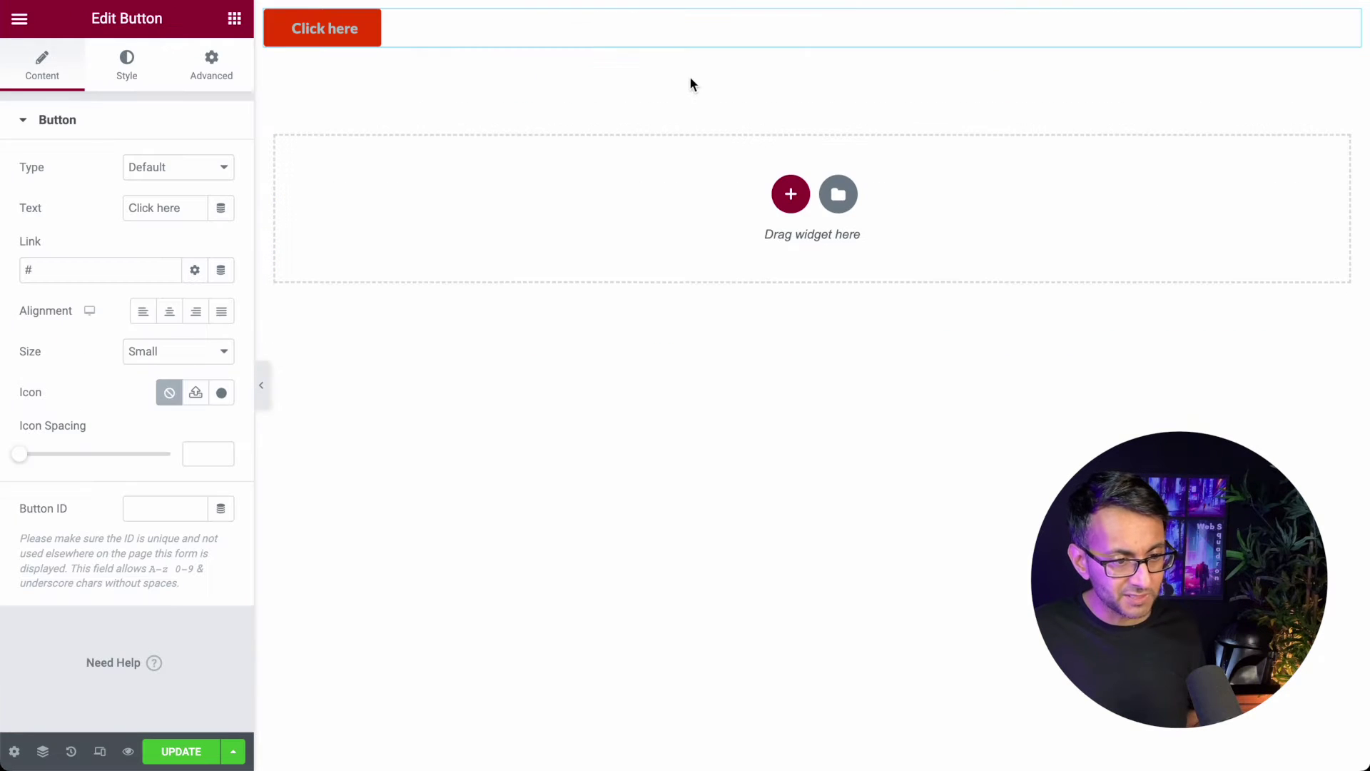
click(126, 64)
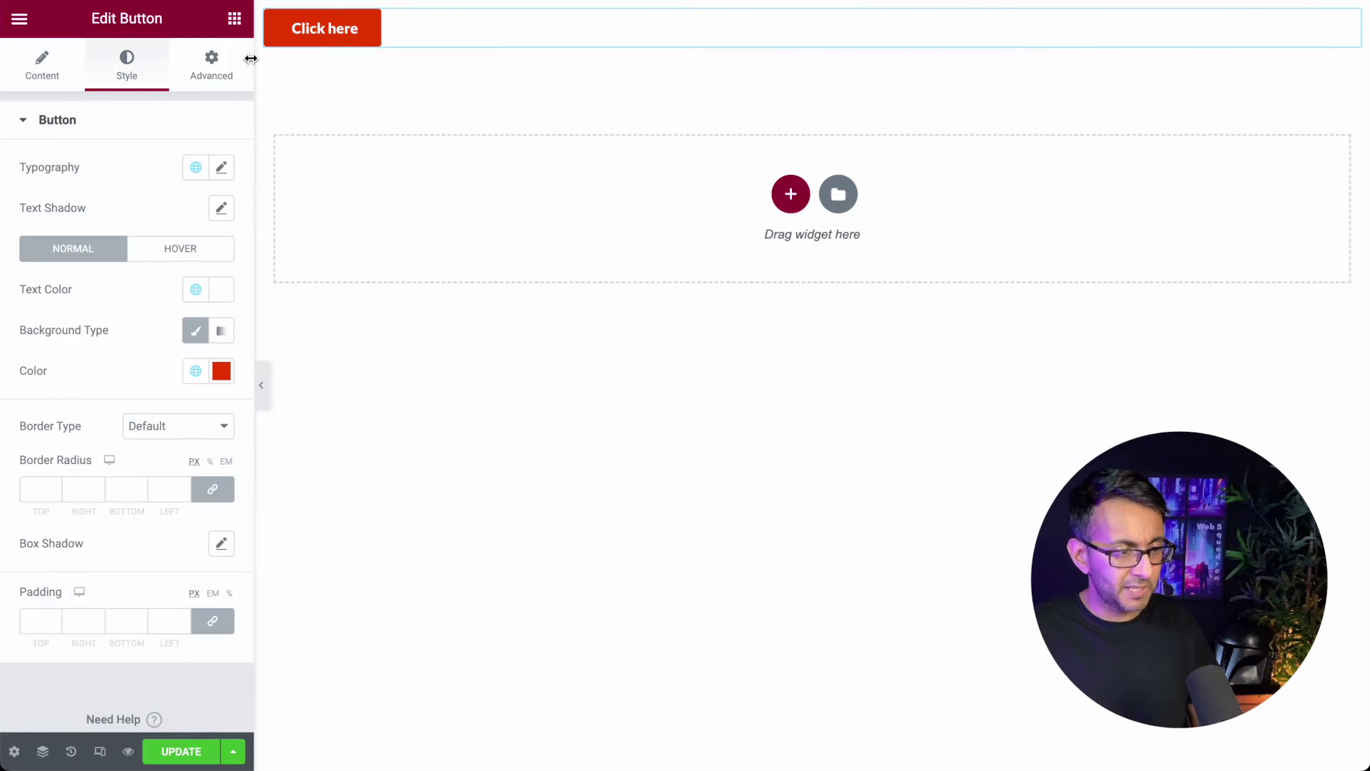
click(223, 66)
scroll(143, 571, down, 6)
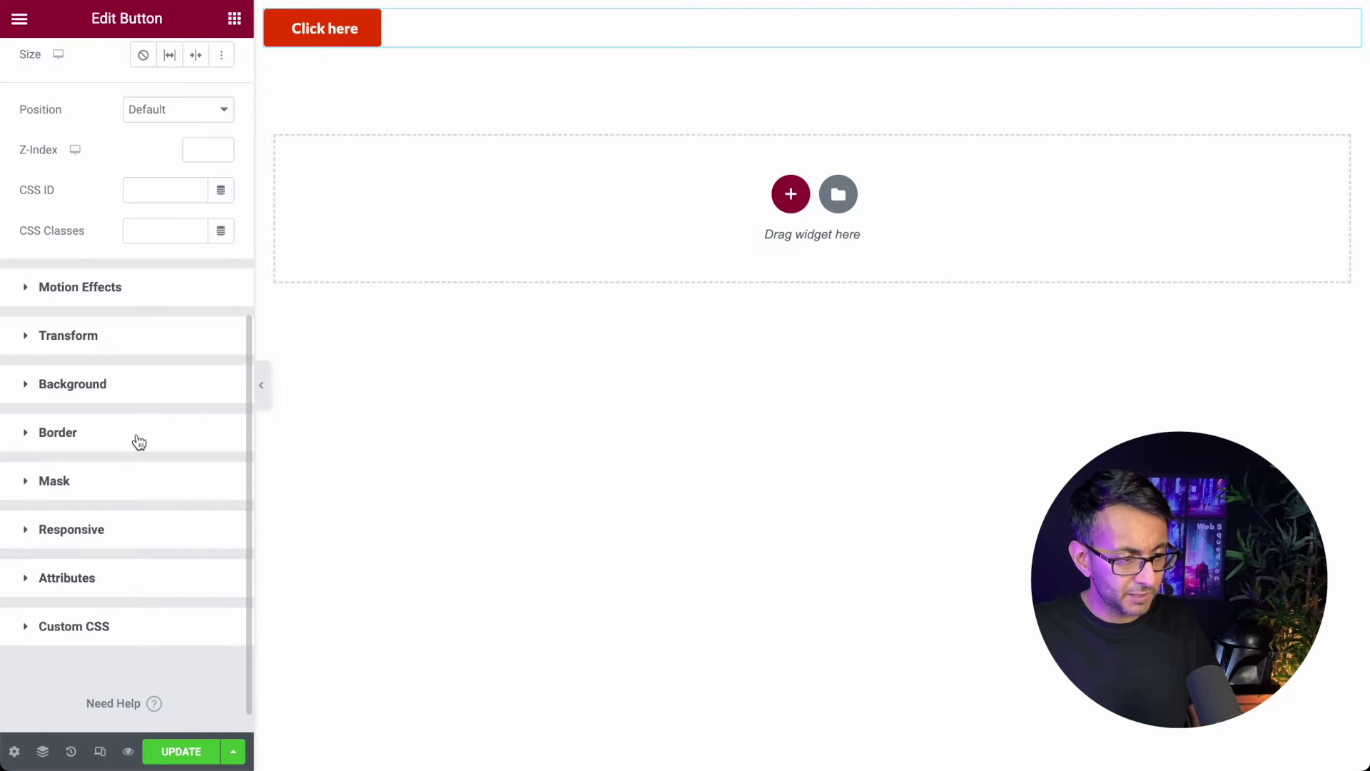
scroll(135, 321, up, 1)
click(147, 252)
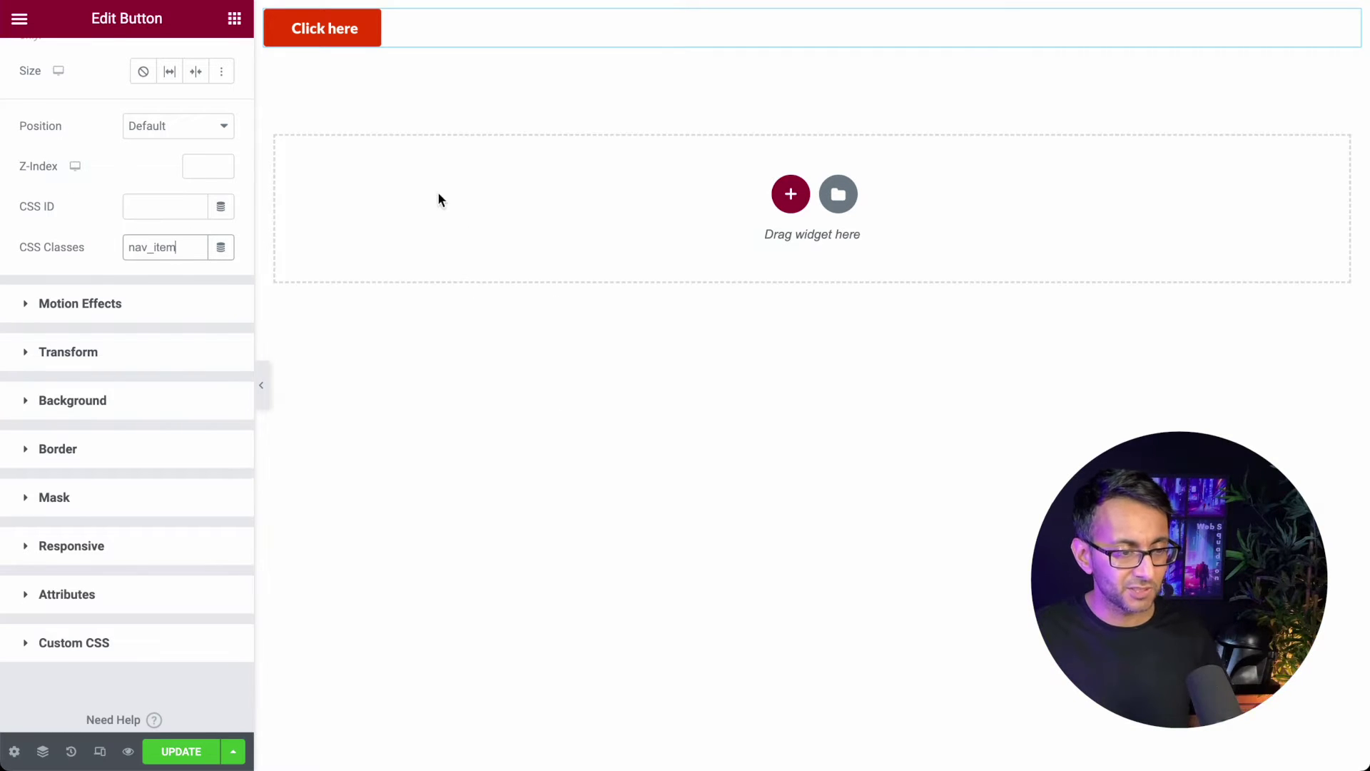
right_click(404, 30)
- Duplicate the Click here button twice to get three identical nav_item buttons
click(464, 72)
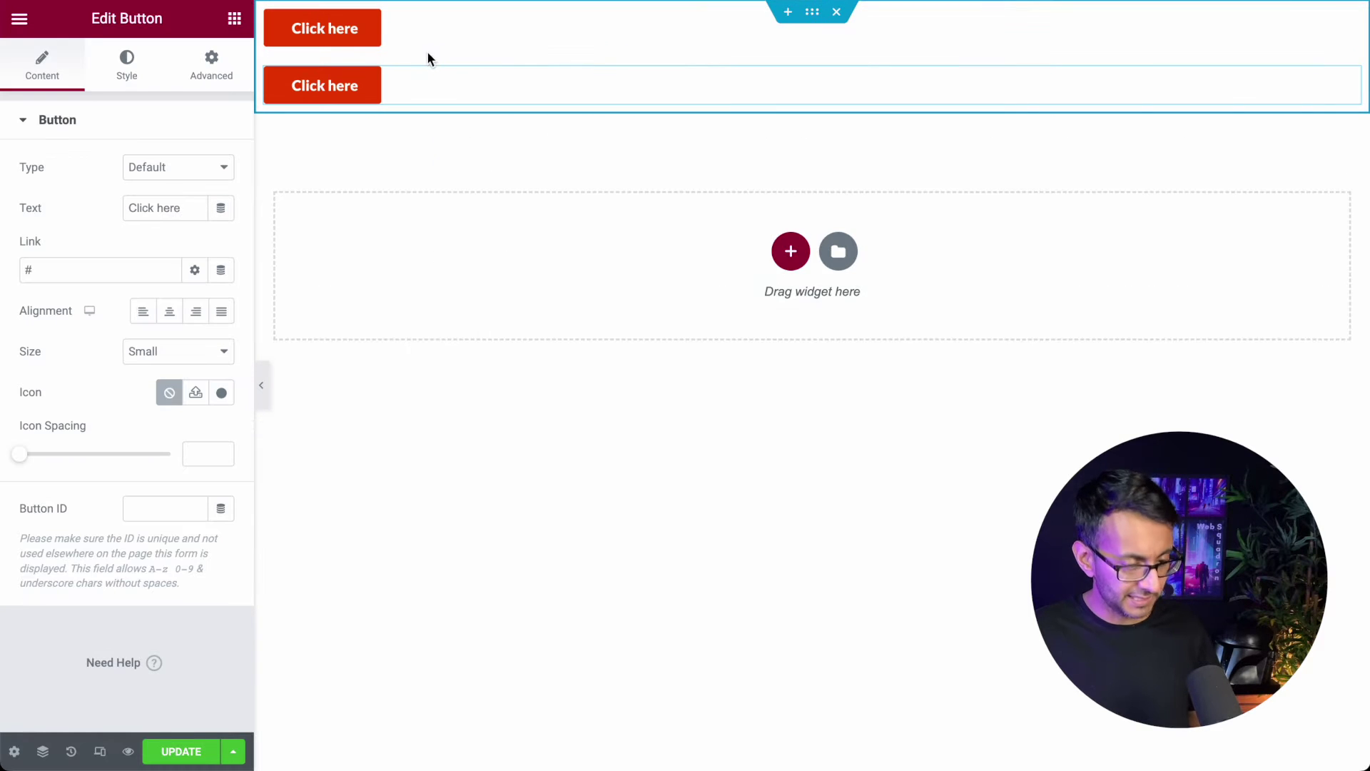
right_click(391, 84)
click(442, 127)
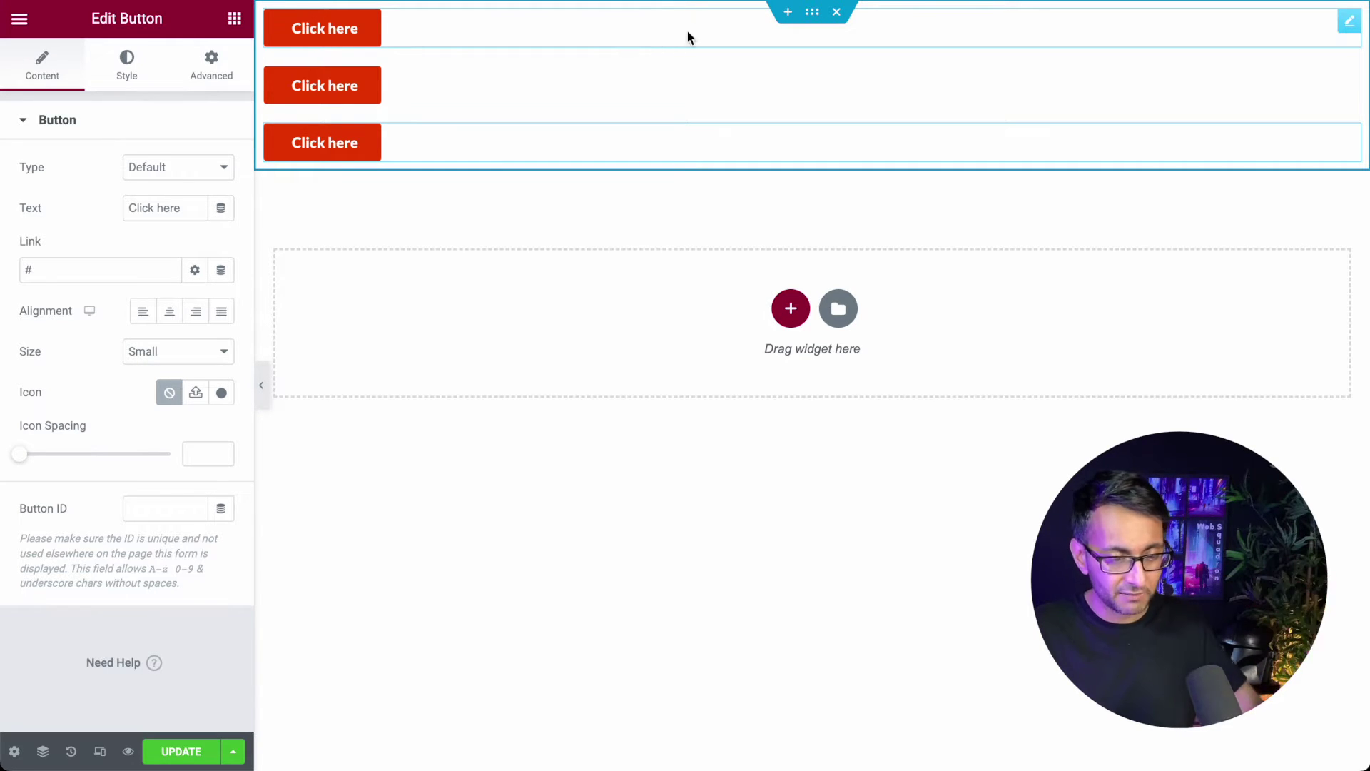
- Set the top container's Direction to Row and Justify Content to End
click(813, 14)
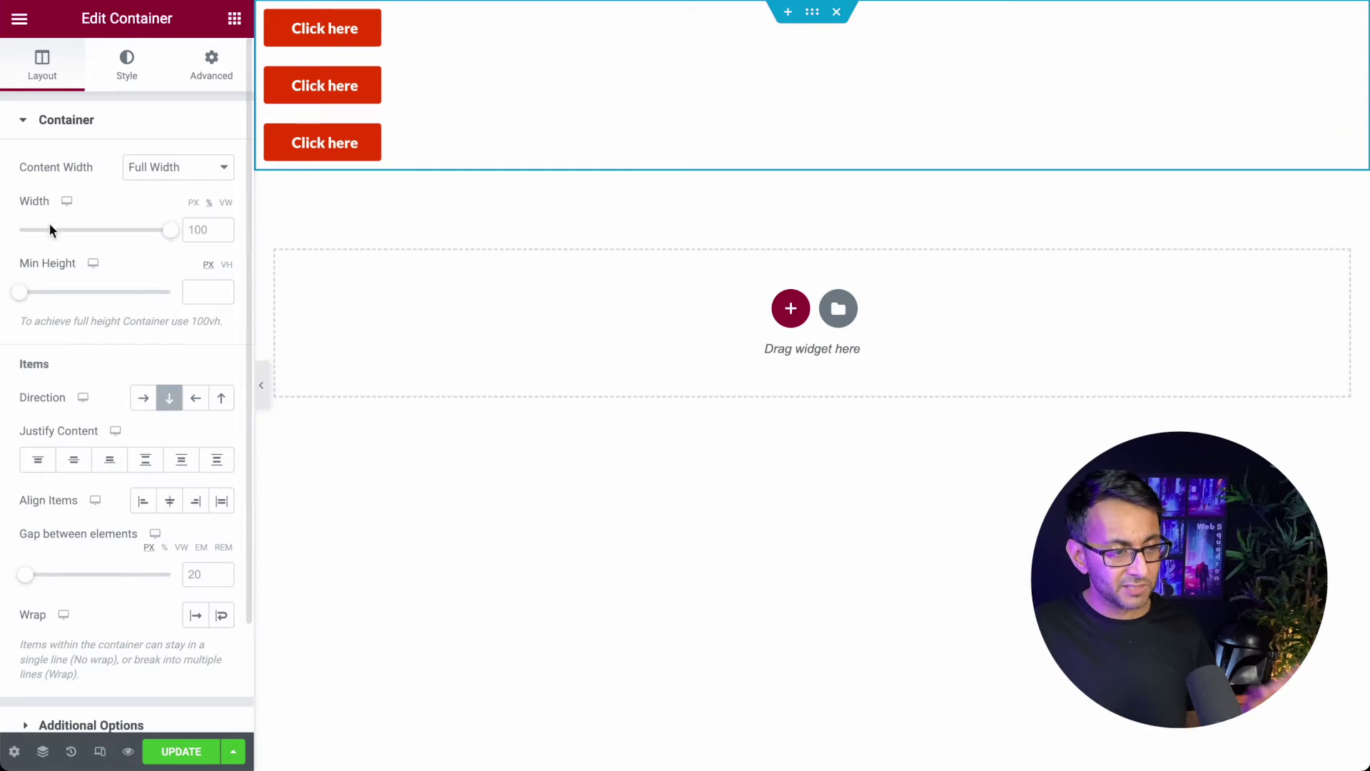
click(150, 400)
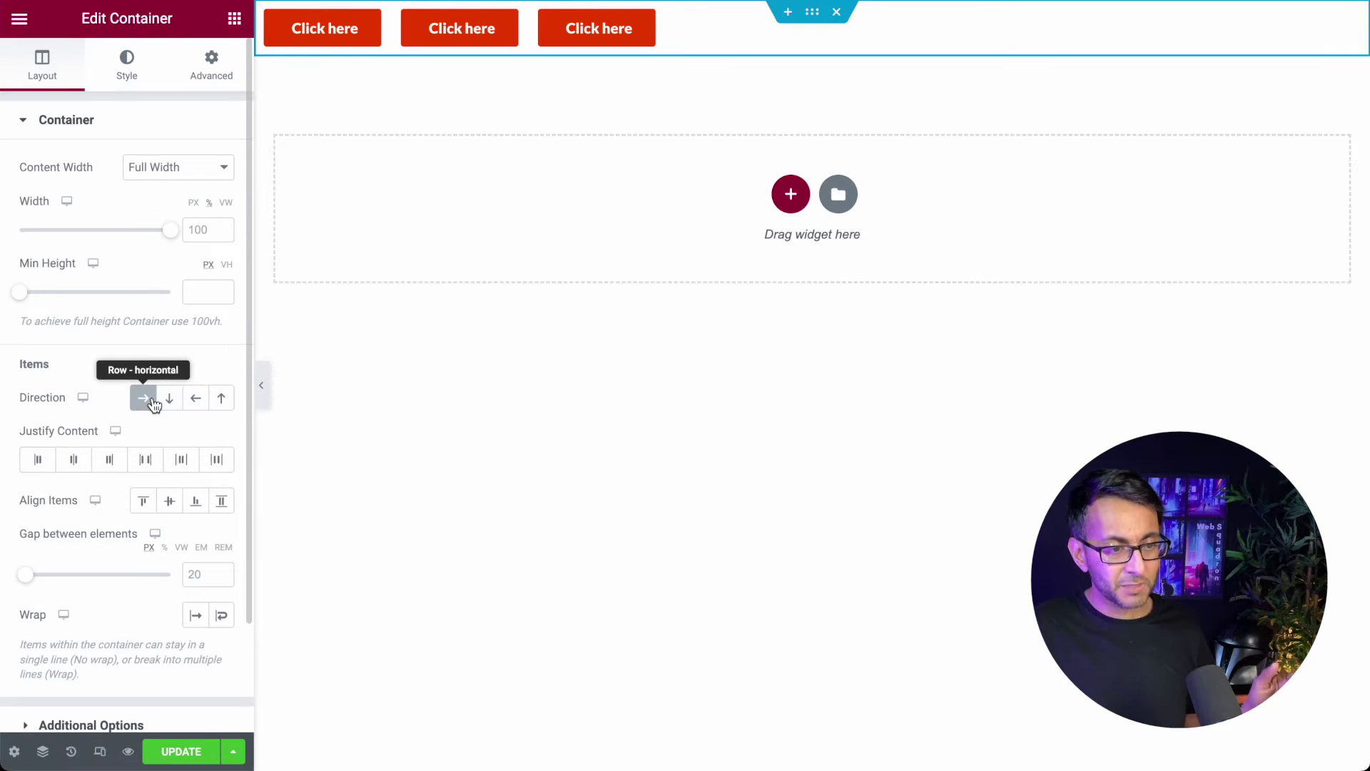
click(111, 462)
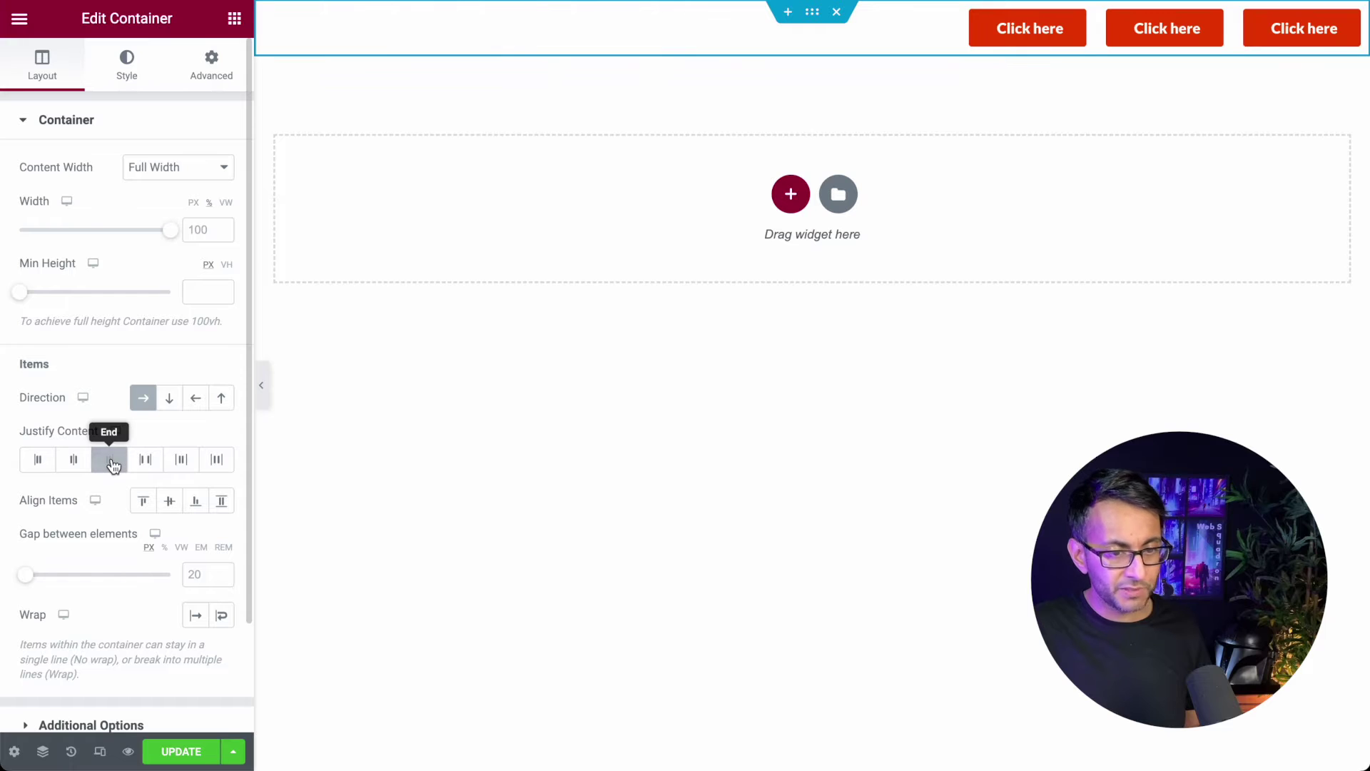
click(145, 459)
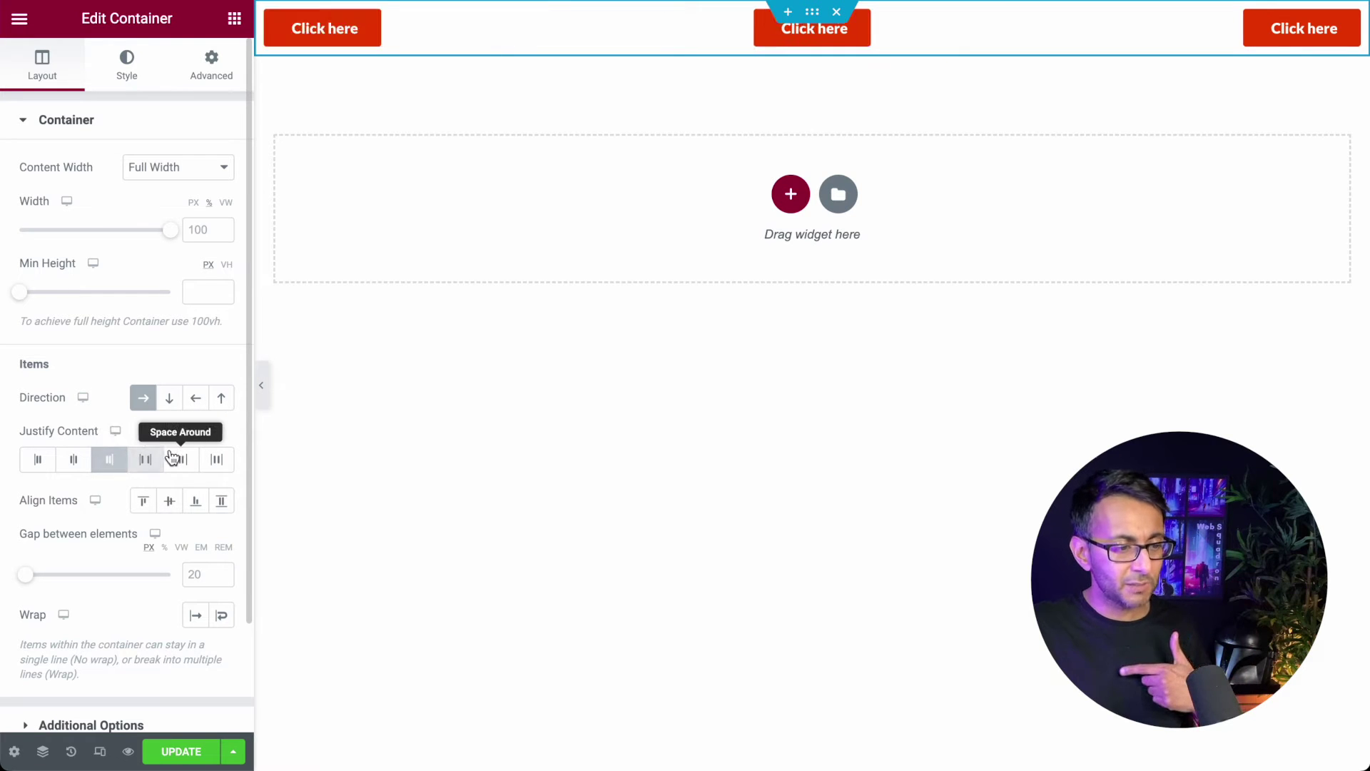
click(181, 459)
click(109, 459)
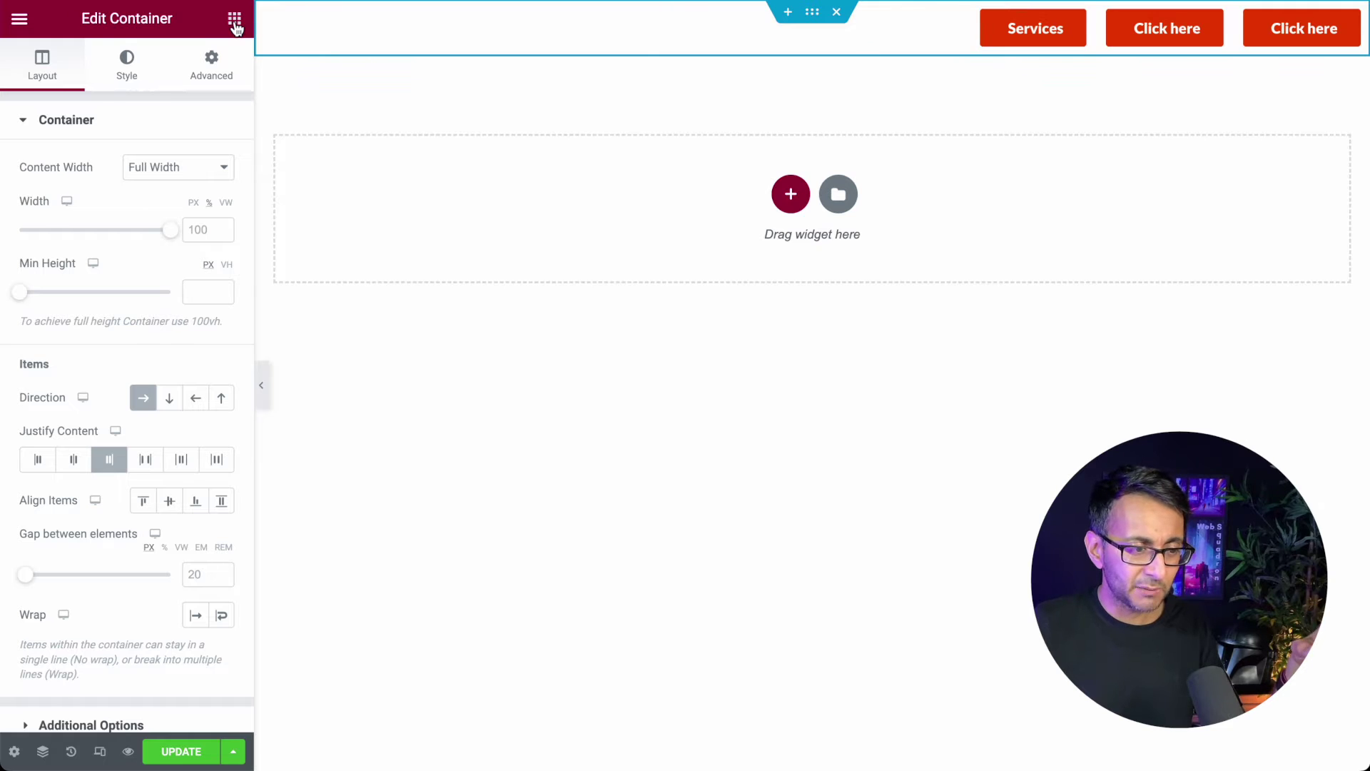
click(235, 19)
- Insert a new container beside the Services button and set its Content Width to Full Width
drag(67, 208, 1206, 65)
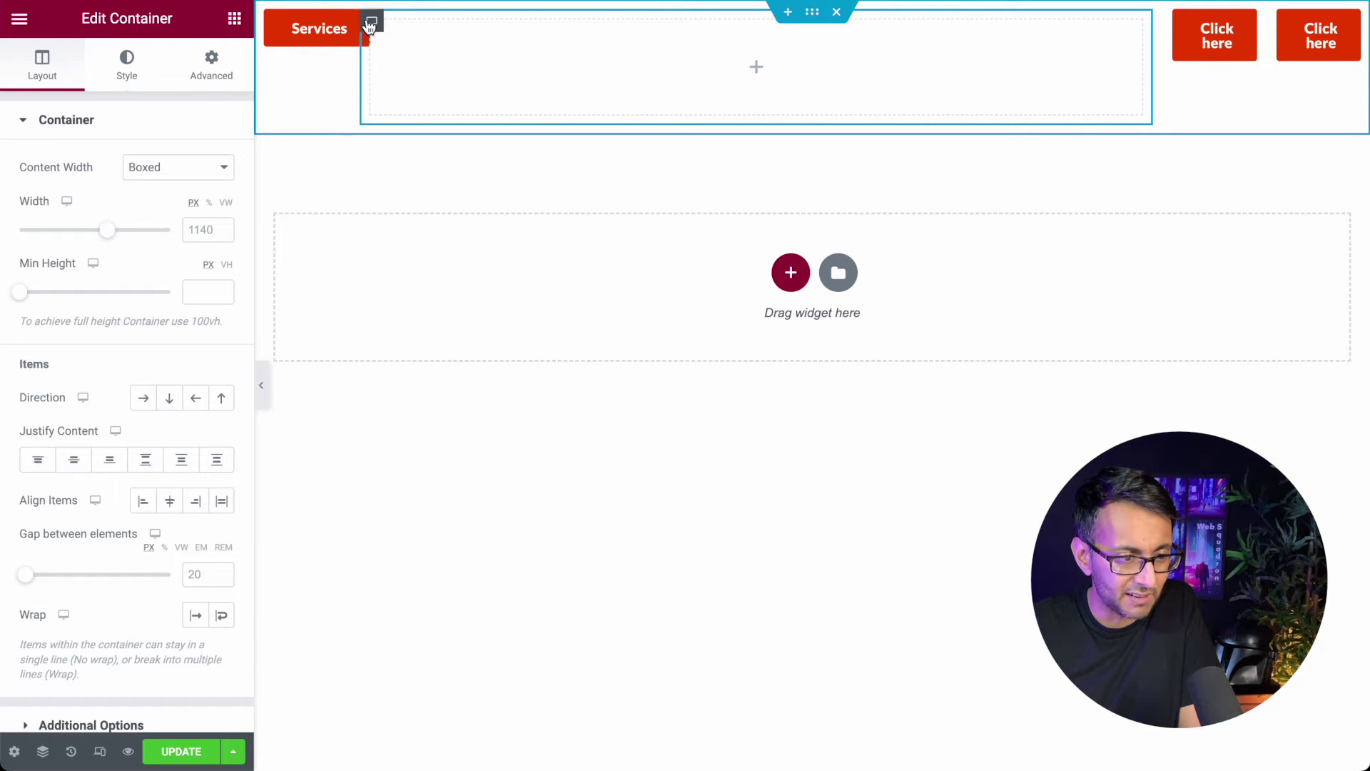
click(203, 170)
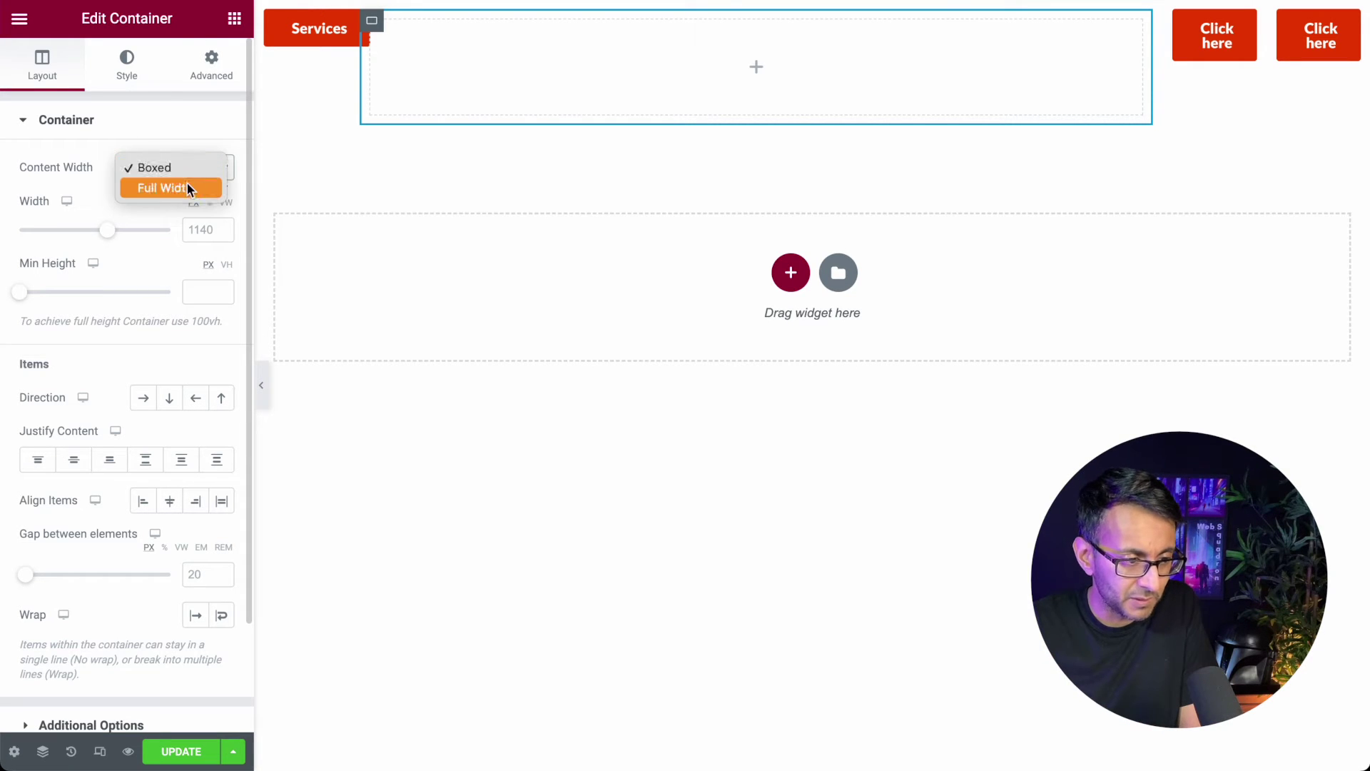
click(189, 186)
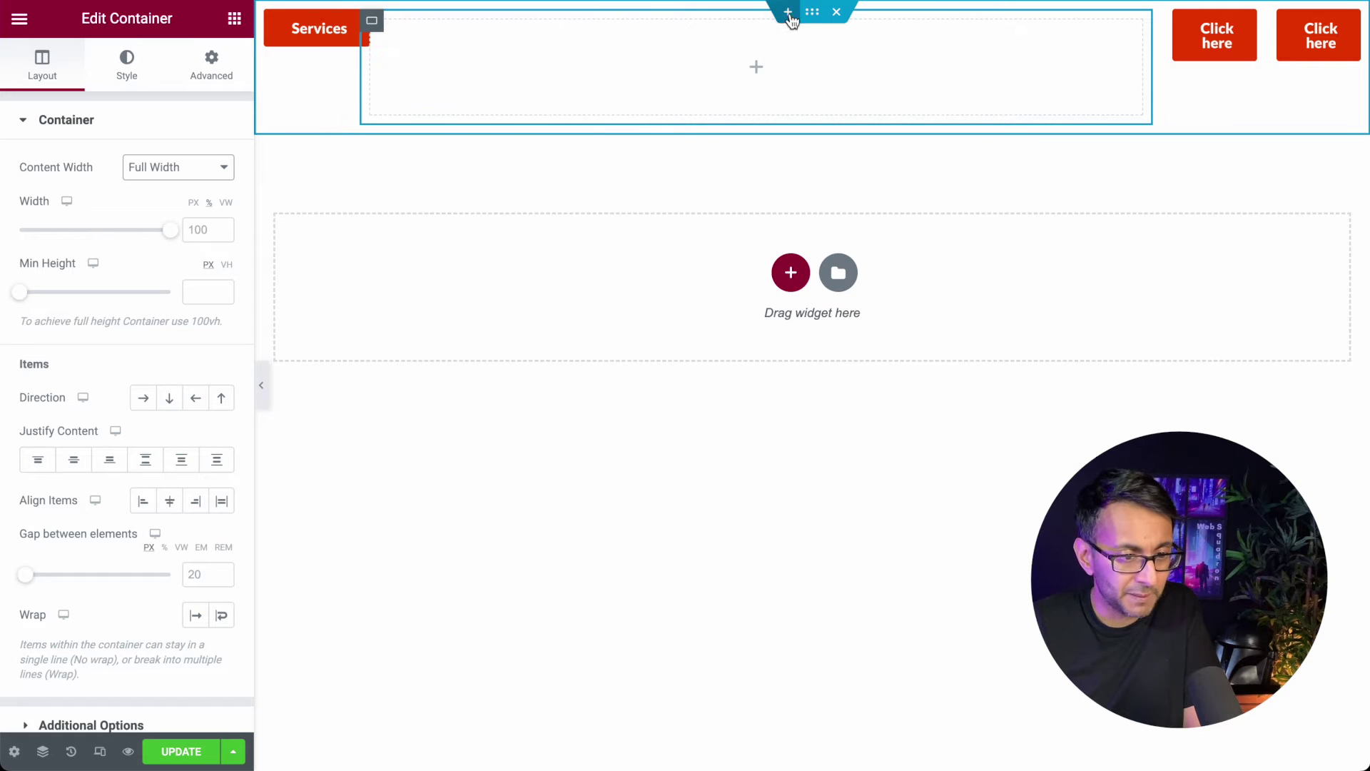
- Enable Wrap on the outer header container so its items flow onto new rows
click(812, 12)
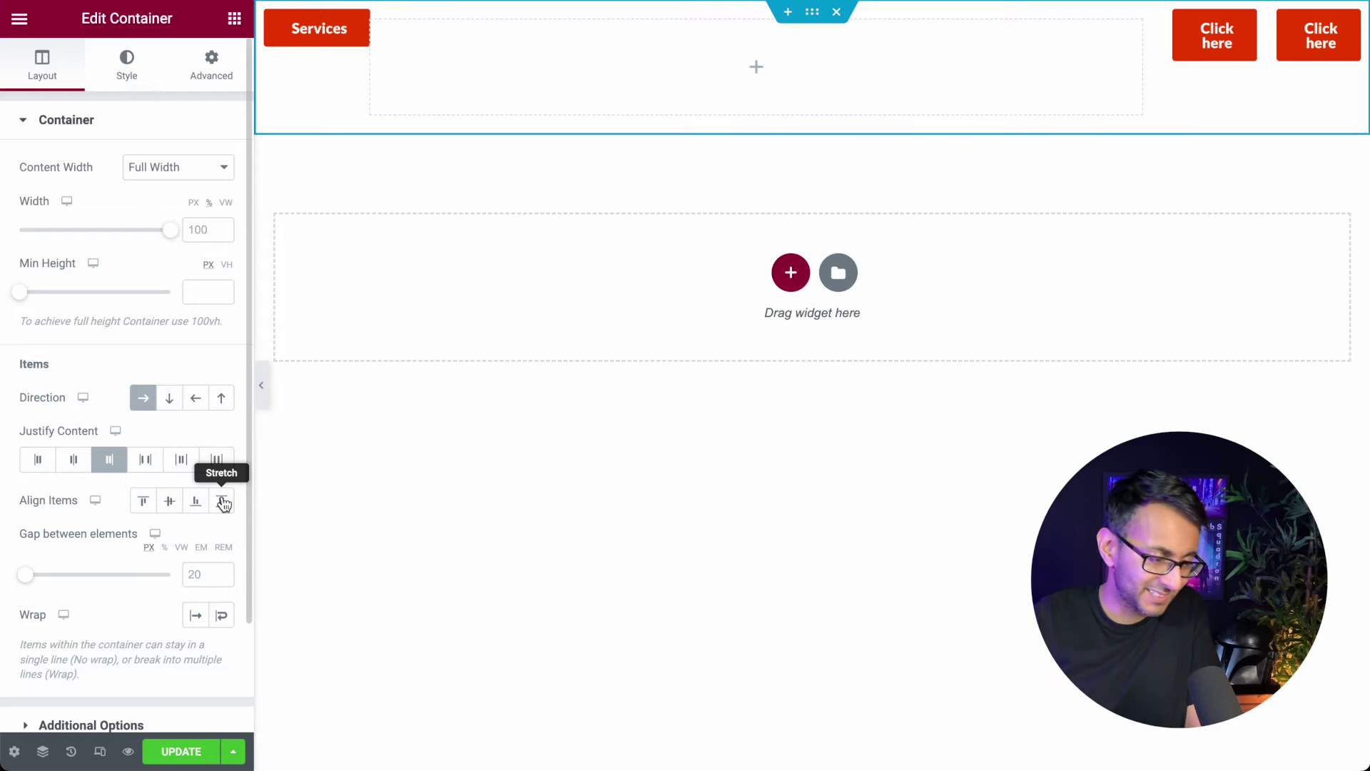
scroll(116, 520, down, 1)
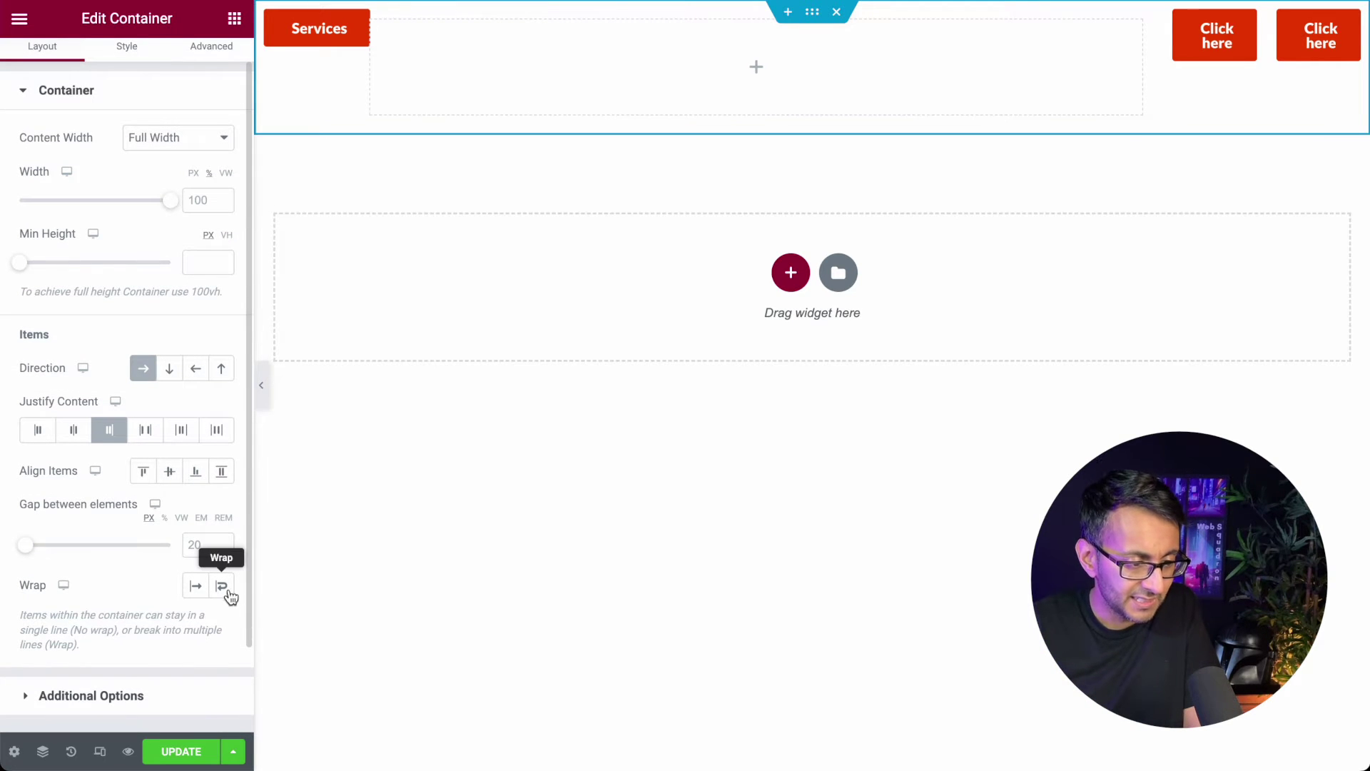
click(222, 587)
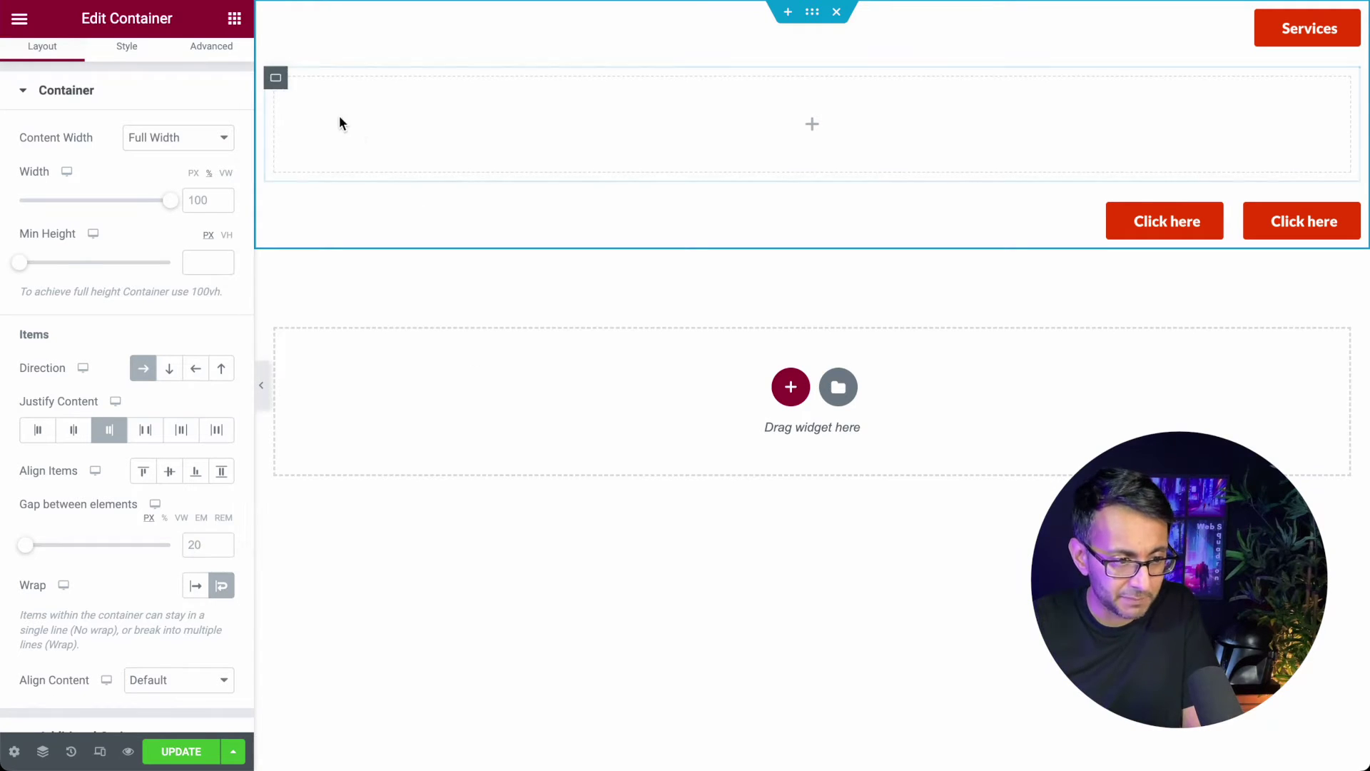
- Select the empty inner container and bring up its Advanced margin and padding settings
click(277, 80)
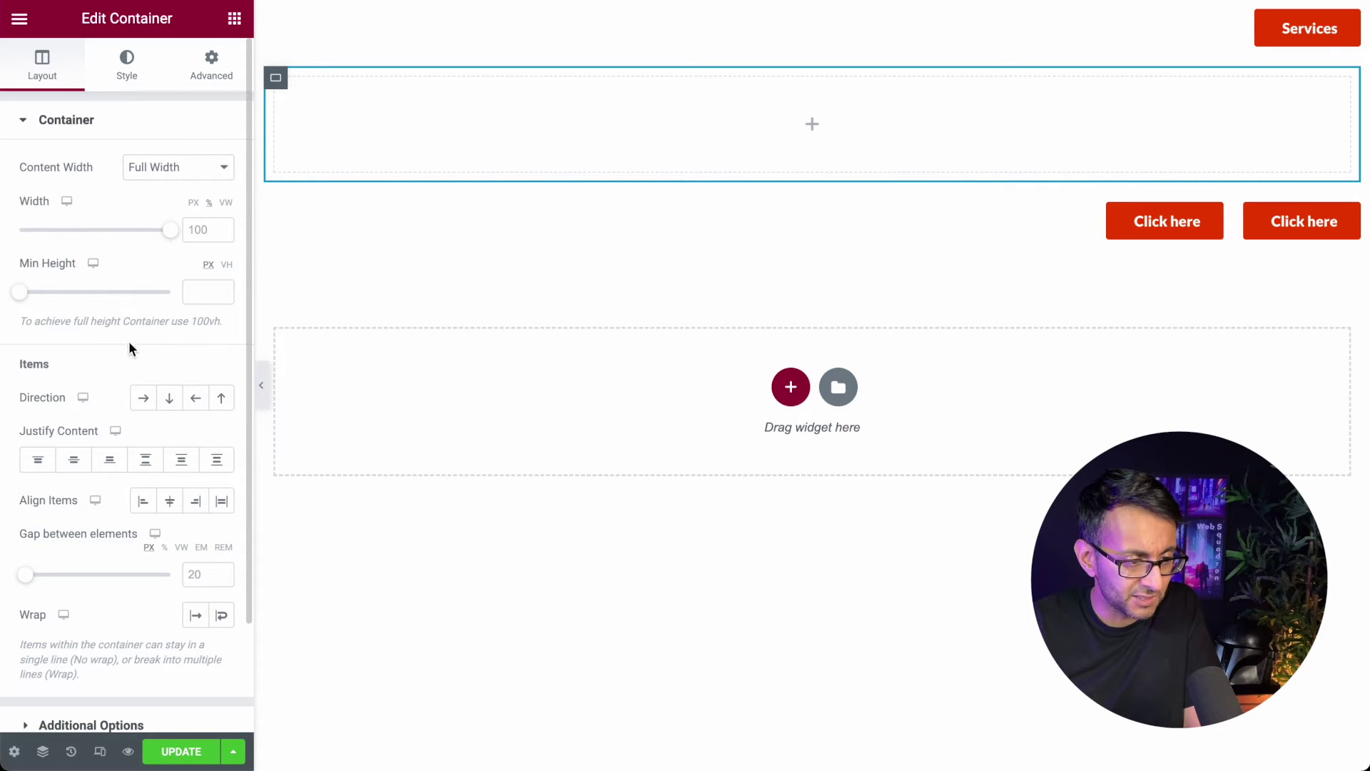
click(206, 76)
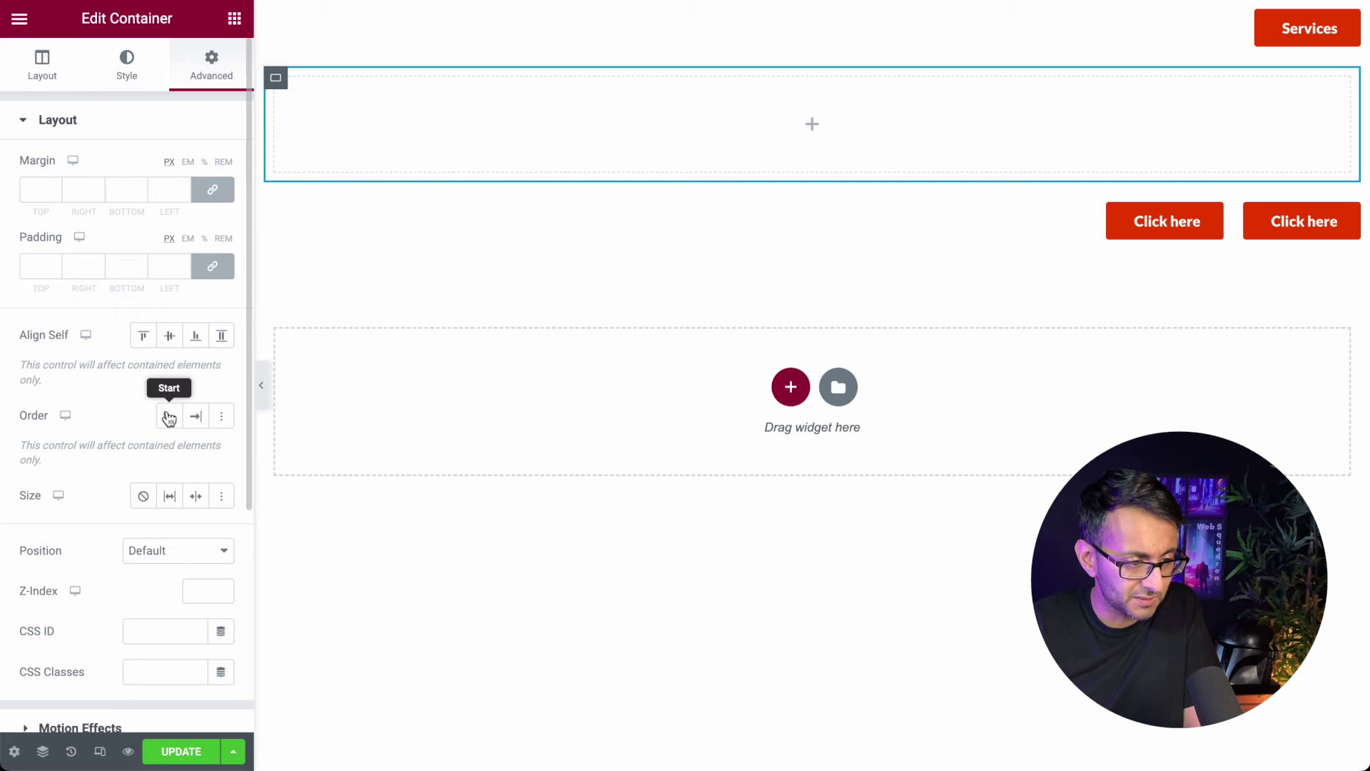
click(43, 75)
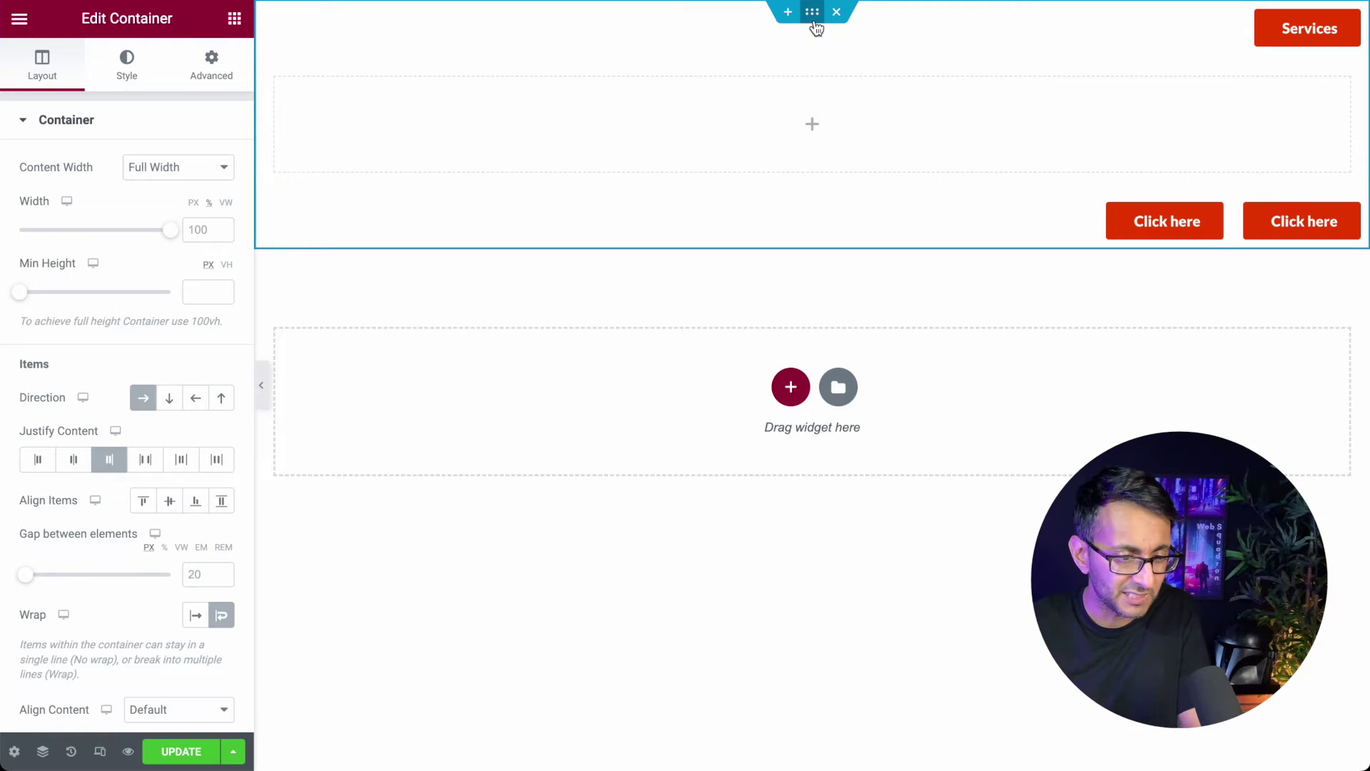
click(212, 72)
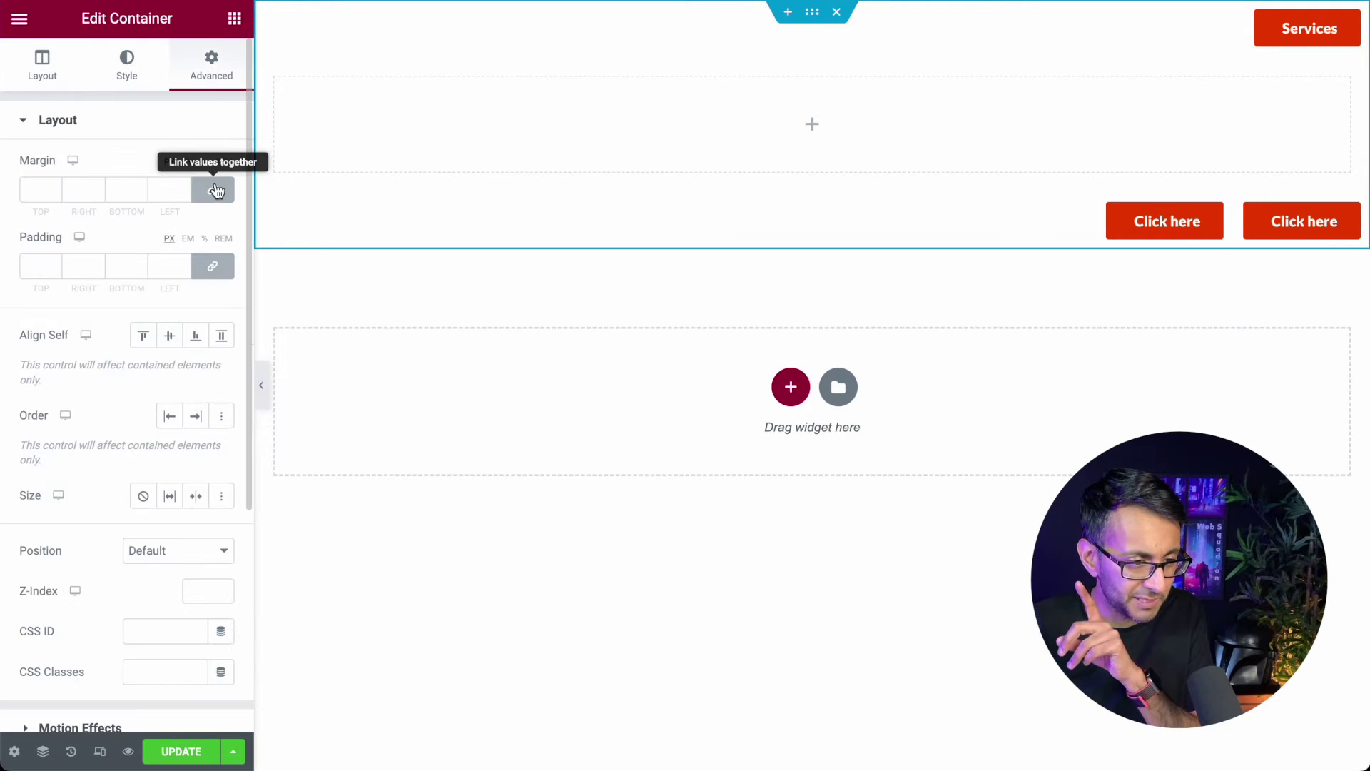
- Set the inner container's margin and padding to 0 on every side
click(212, 189)
click(212, 266)
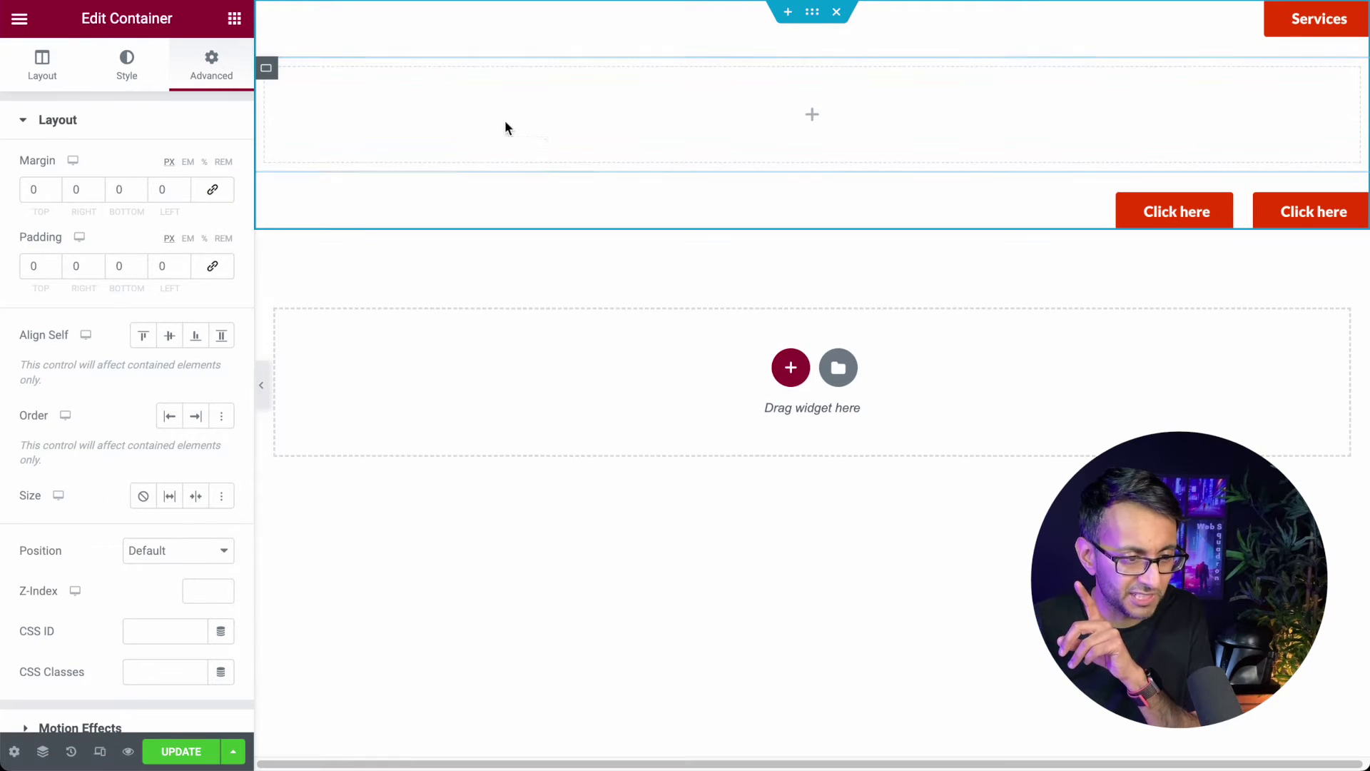
click(266, 74)
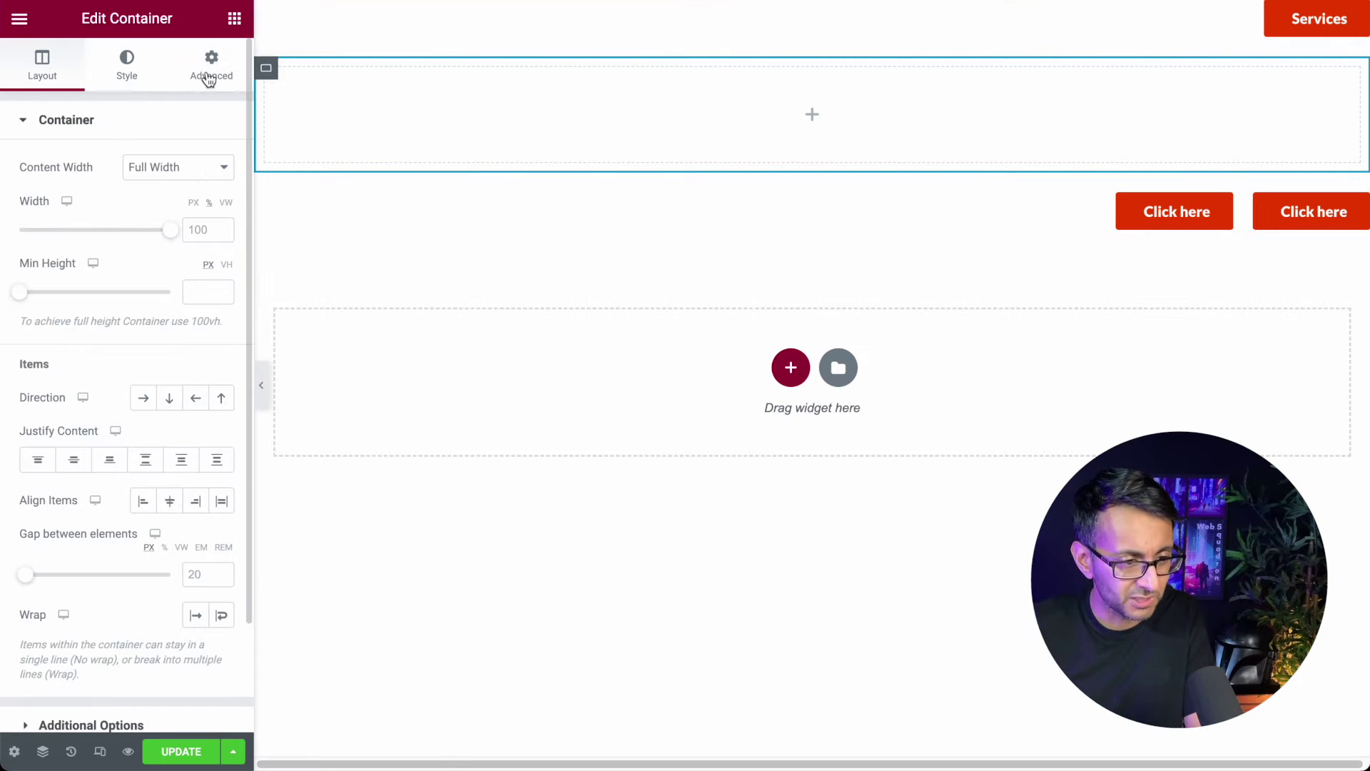
click(208, 78)
click(213, 189)
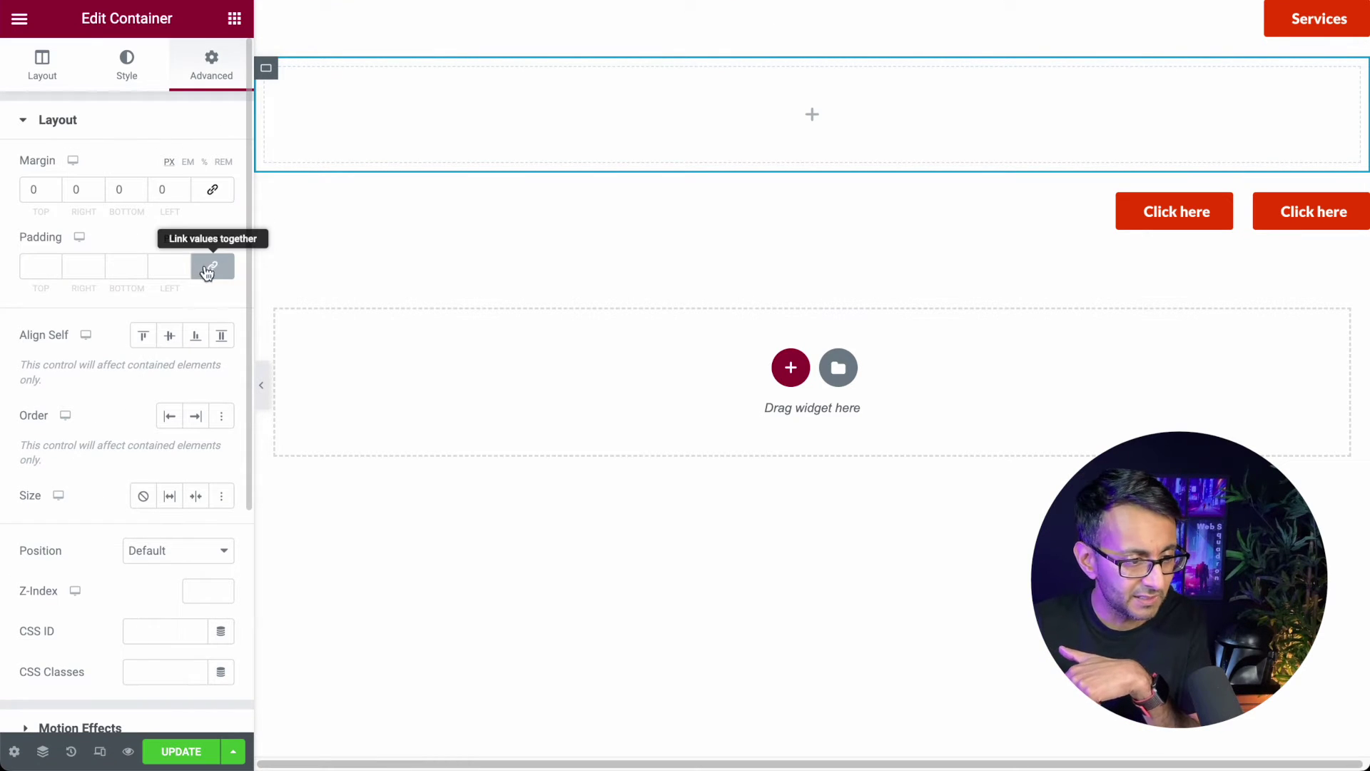
click(213, 266)
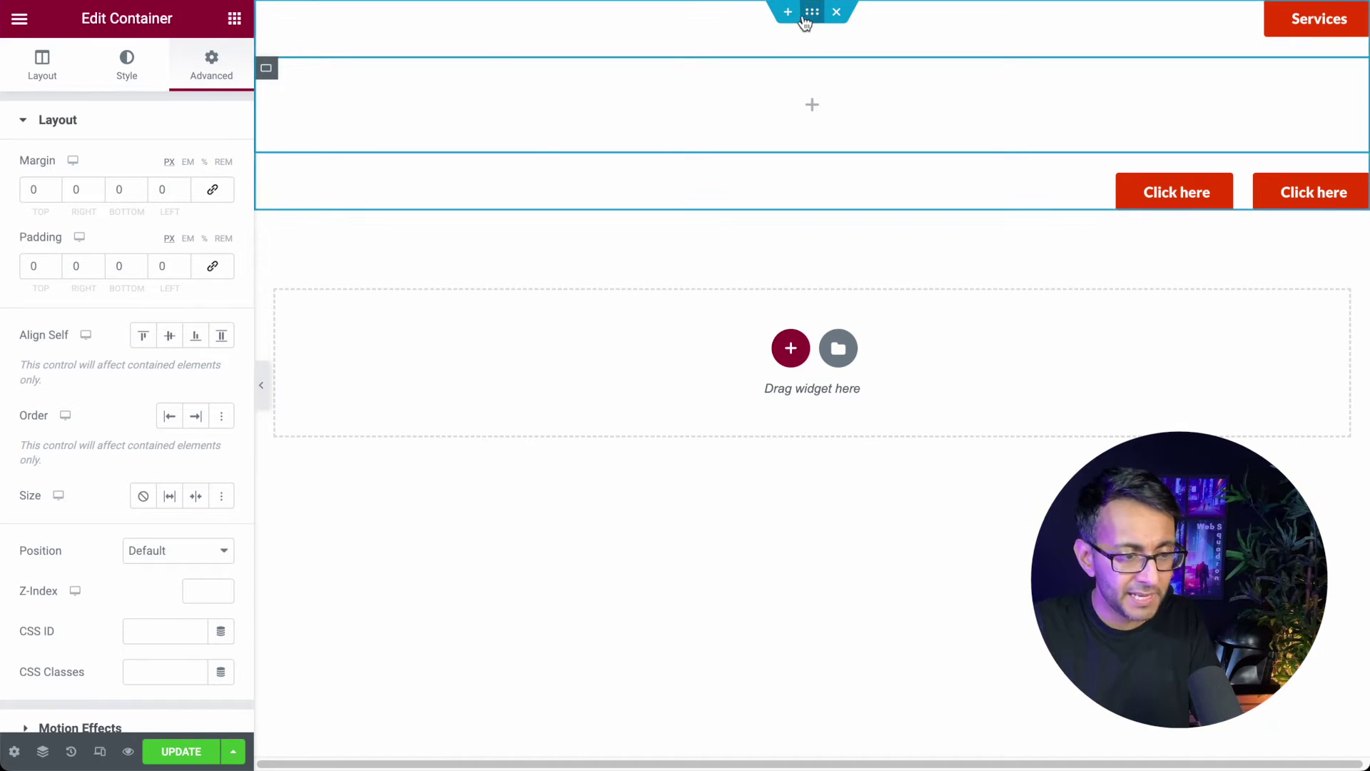
- Select the outer header container and show its Layout settings
click(812, 11)
scroll(160, 524, down, 1)
click(39, 73)
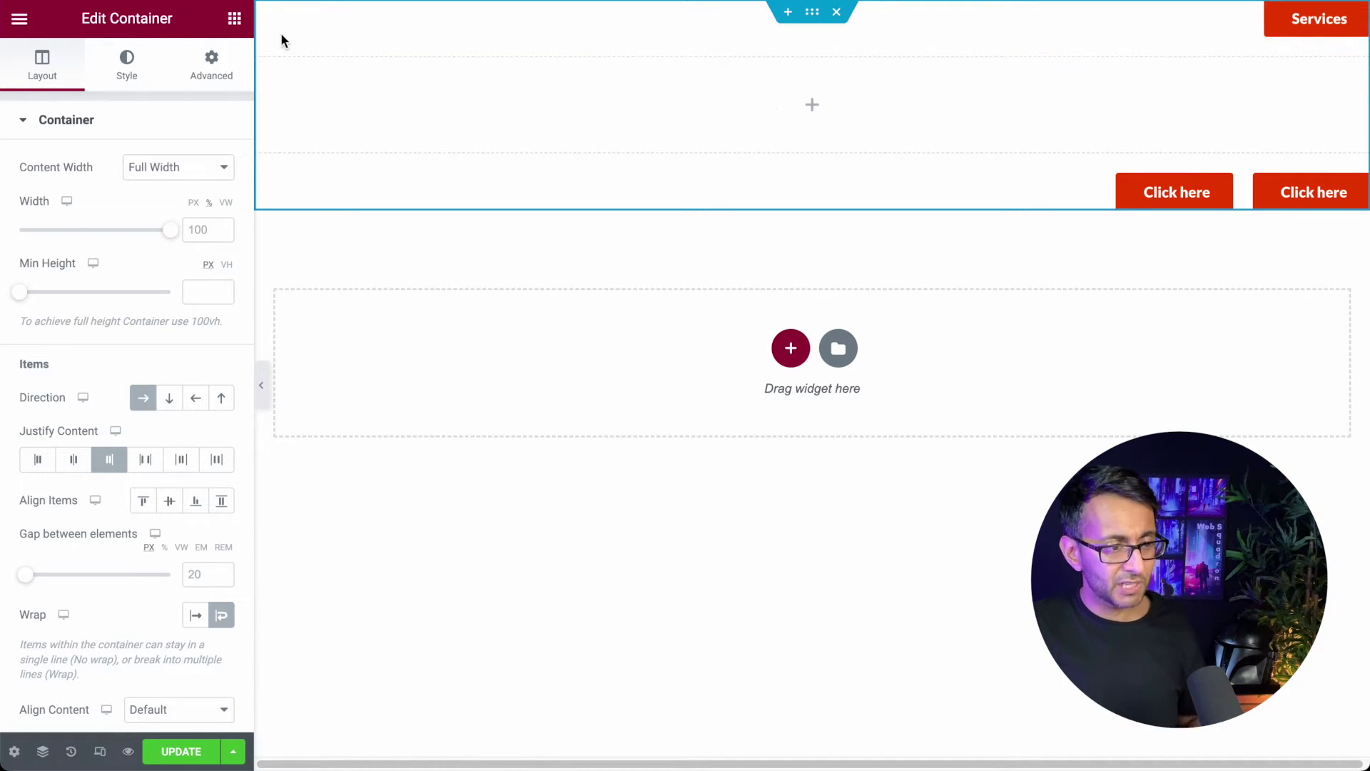
- Nest a container inside the empty header container and duplicate it into two children
click(236, 26)
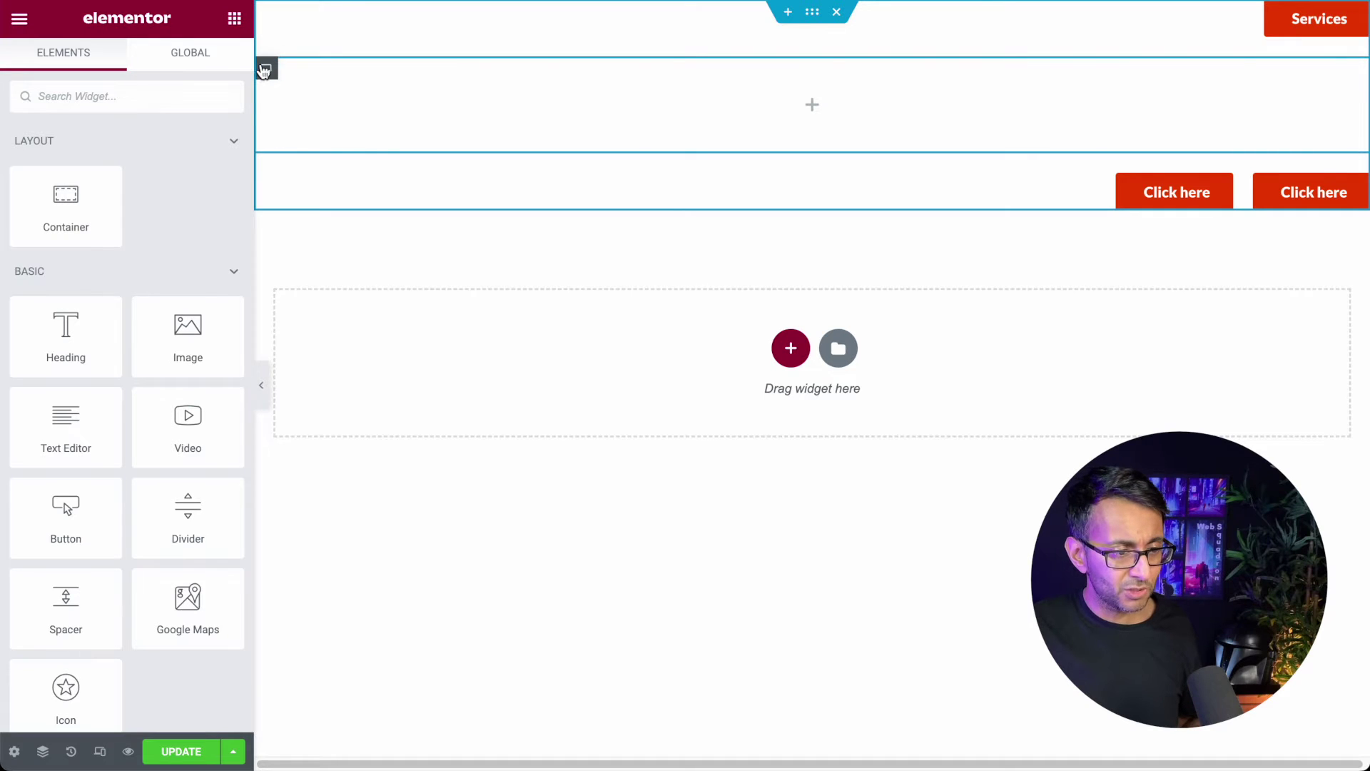
right_click(263, 68)
click(323, 146)
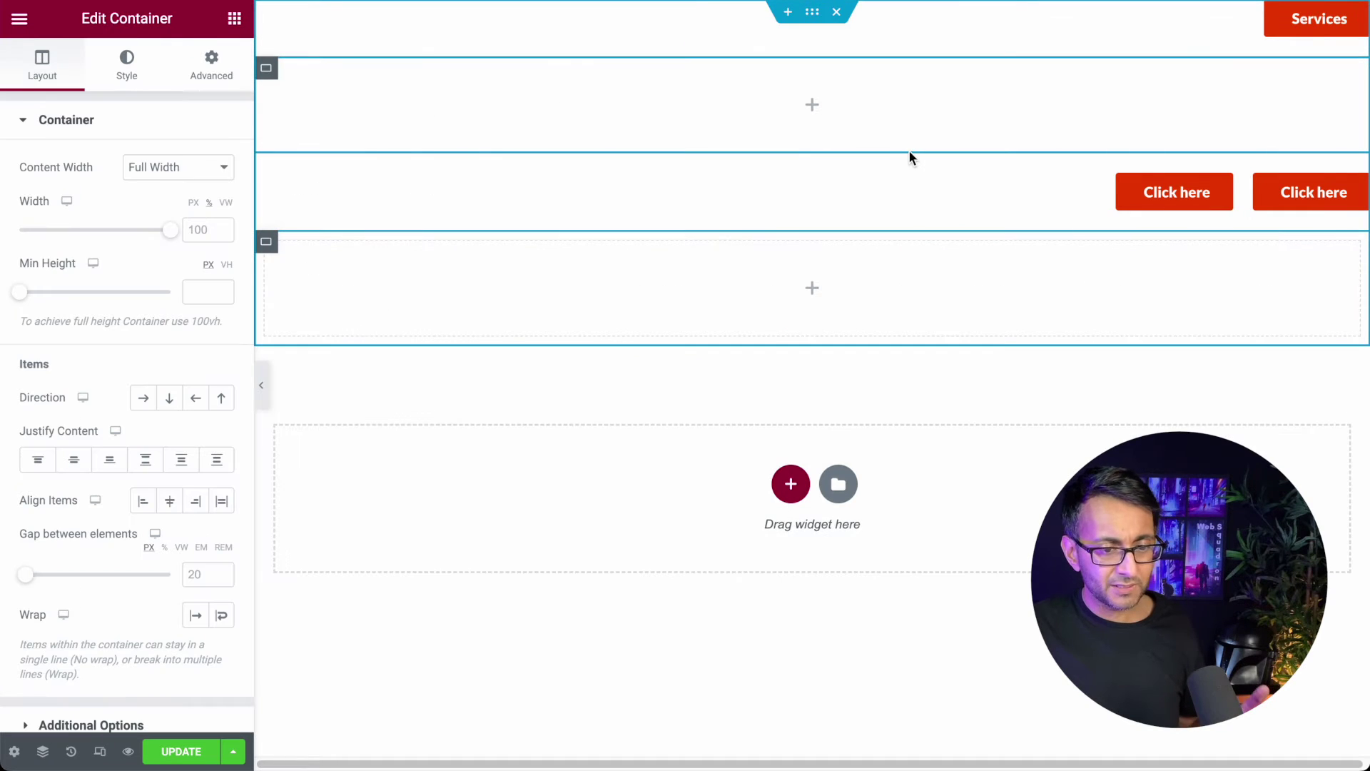
key(ctrl+z)
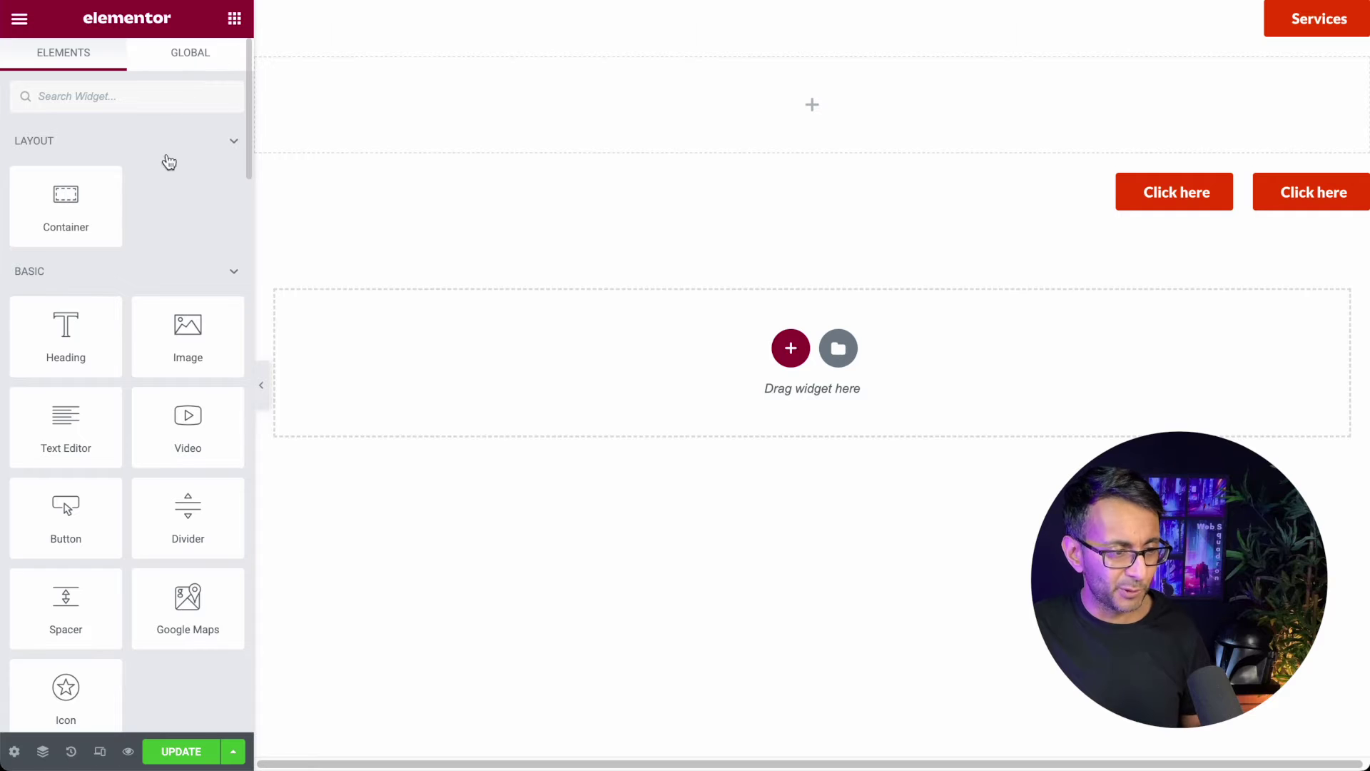
drag(95, 214, 662, 131)
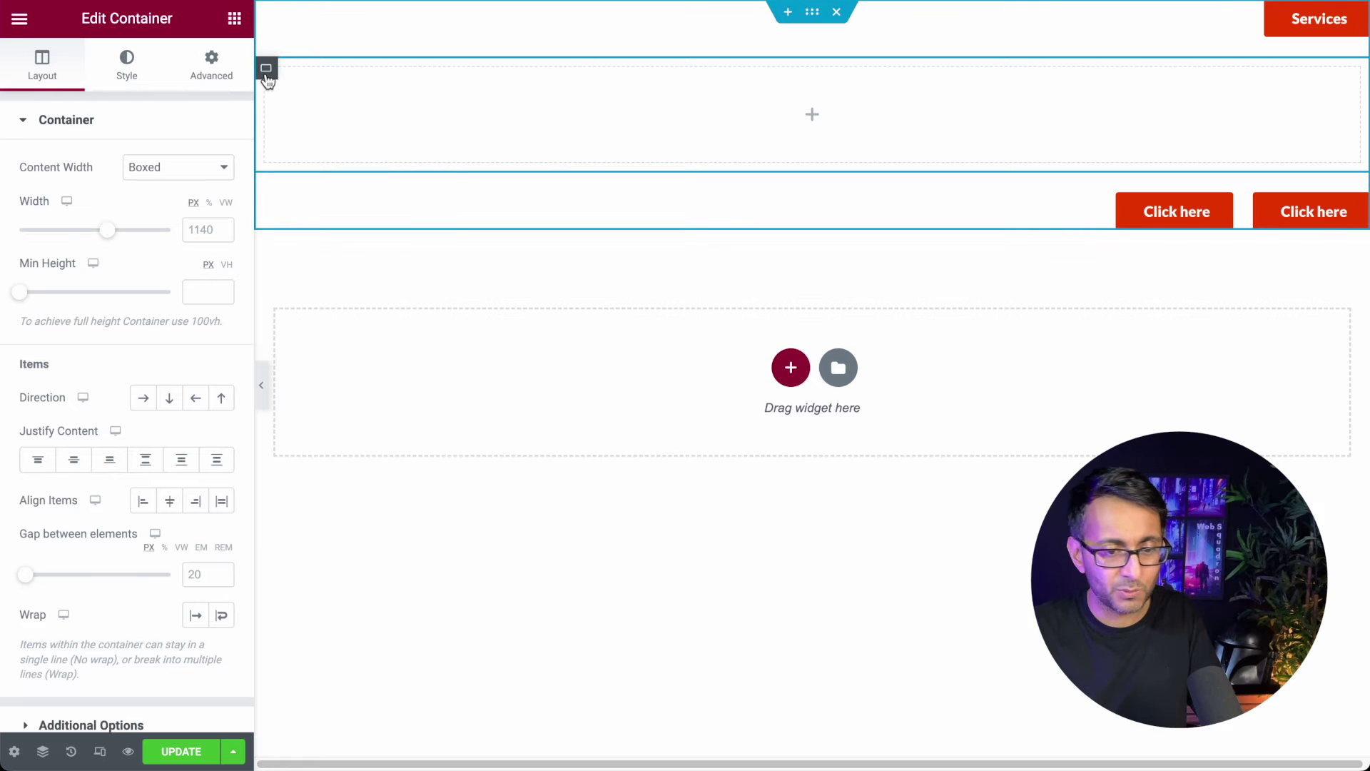
right_click(266, 78)
click(328, 118)
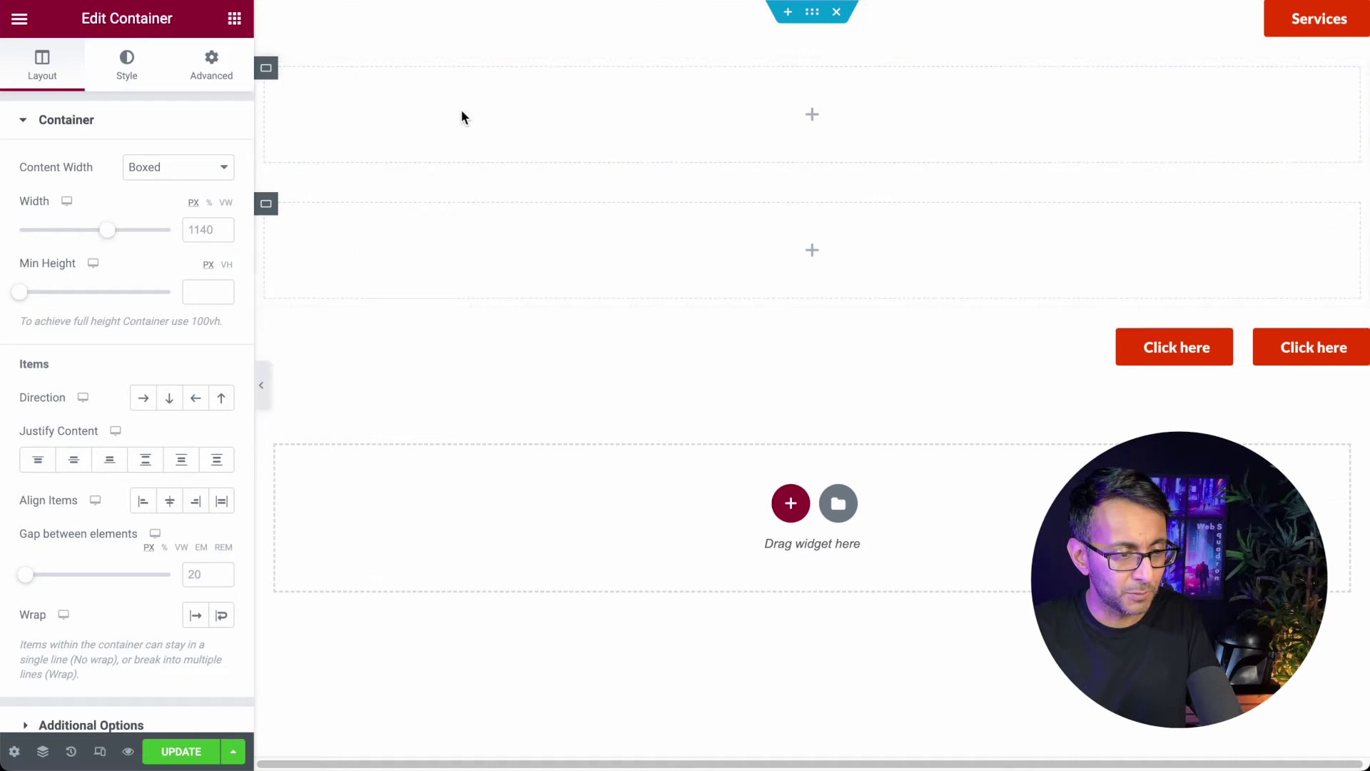
- Inspect the Services button, parent container and two child containers in the Navigator
click(42, 750)
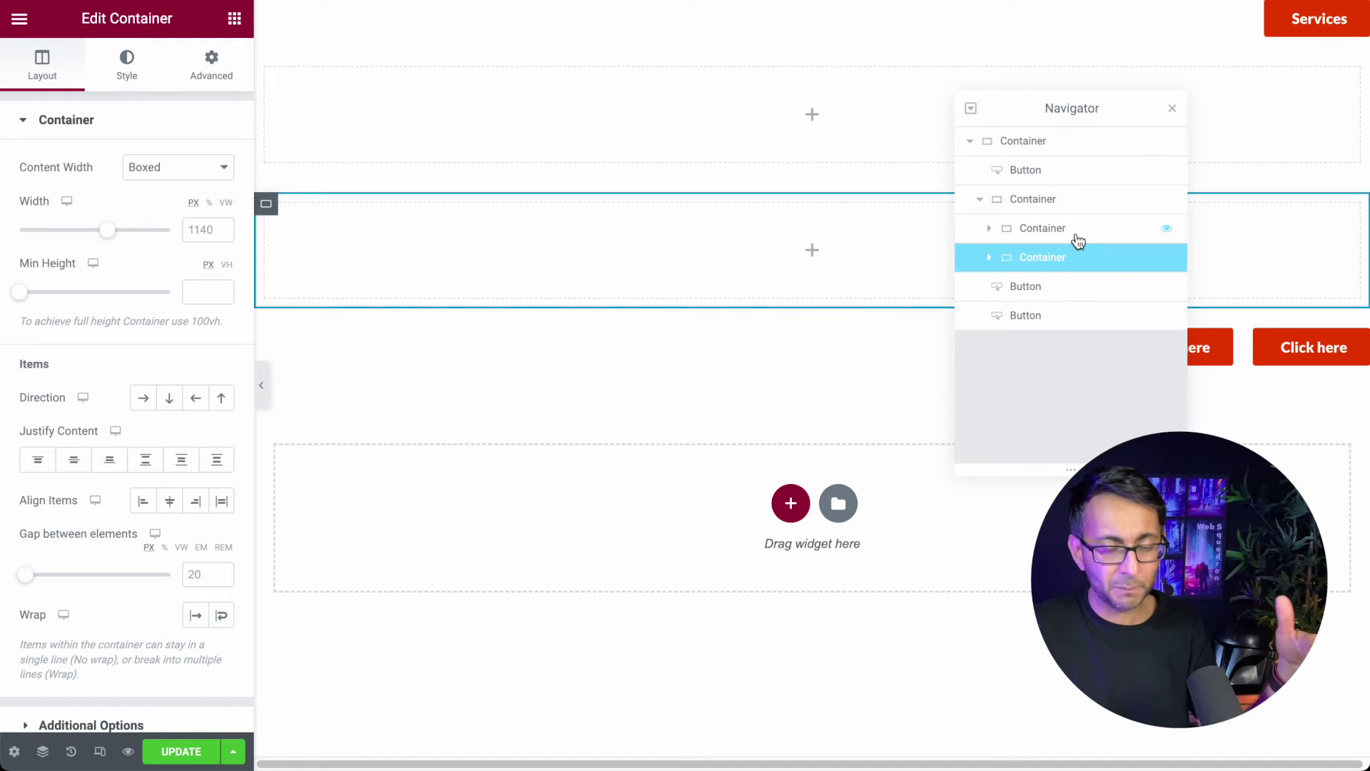
click(1064, 170)
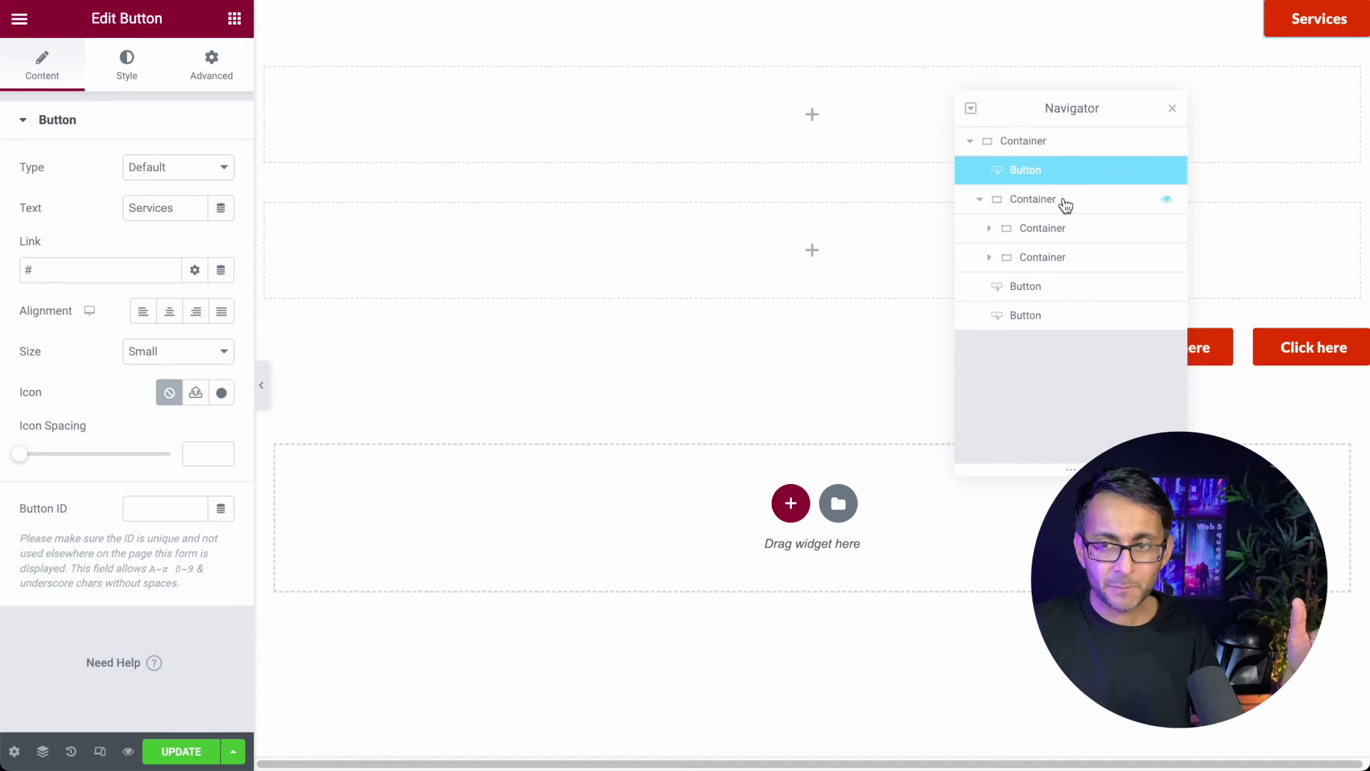
click(1065, 202)
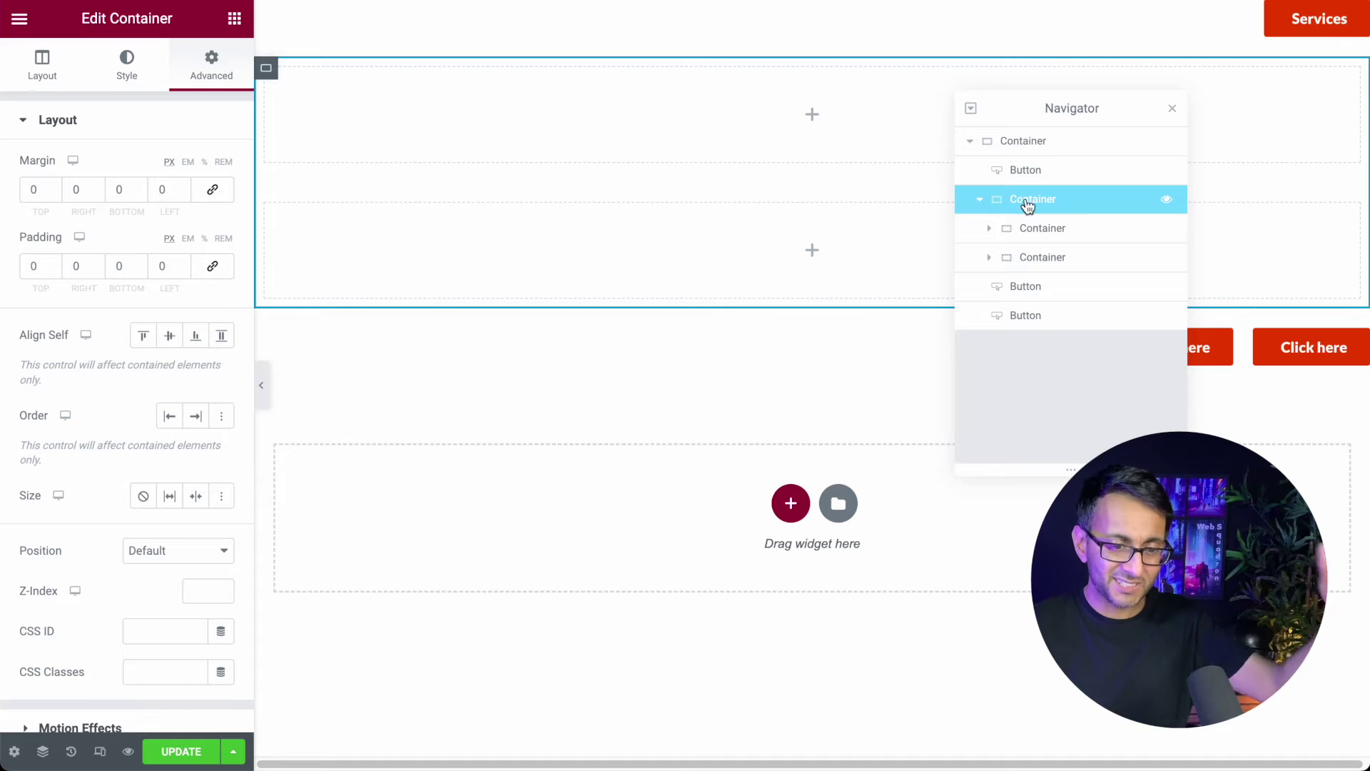
click(1057, 230)
click(1055, 258)
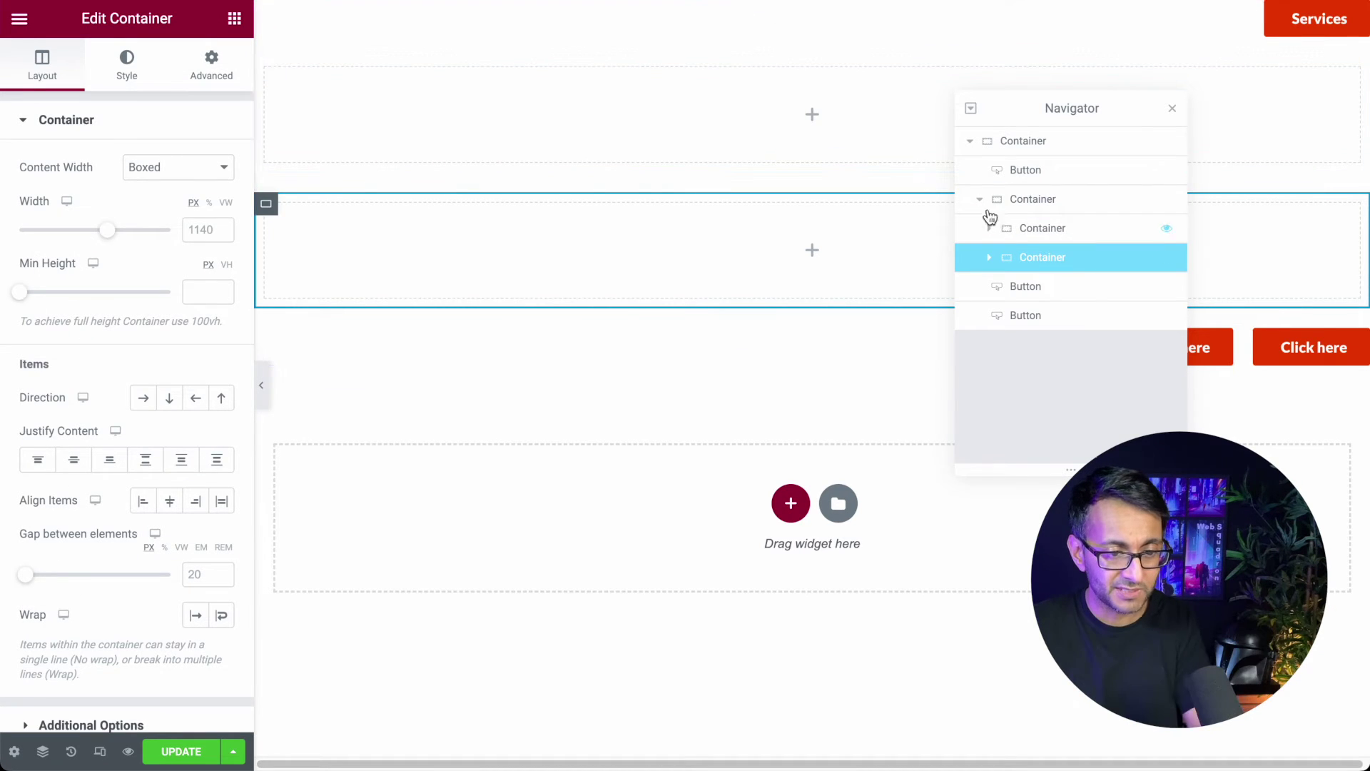
click(1020, 207)
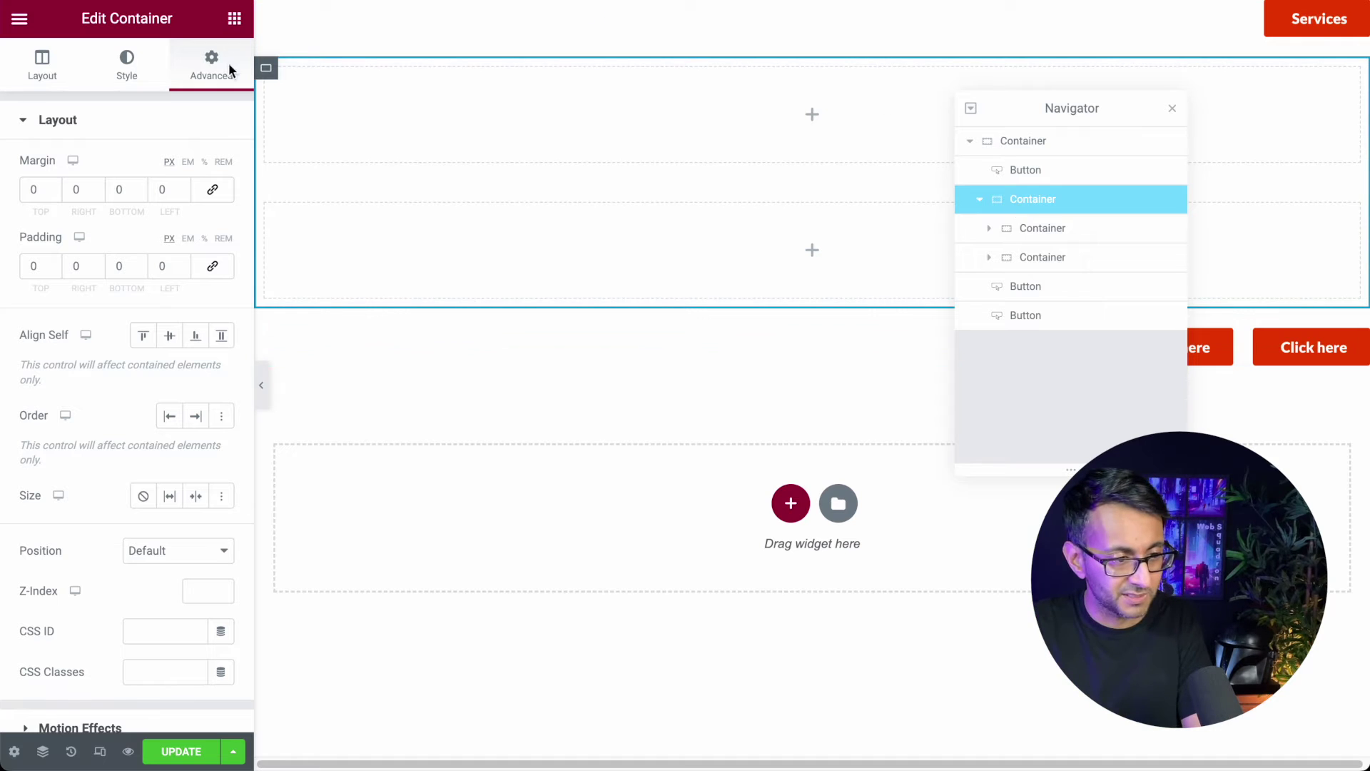
- Set the parent container's Direction to Row and close the Navigator
click(43, 66)
click(145, 398)
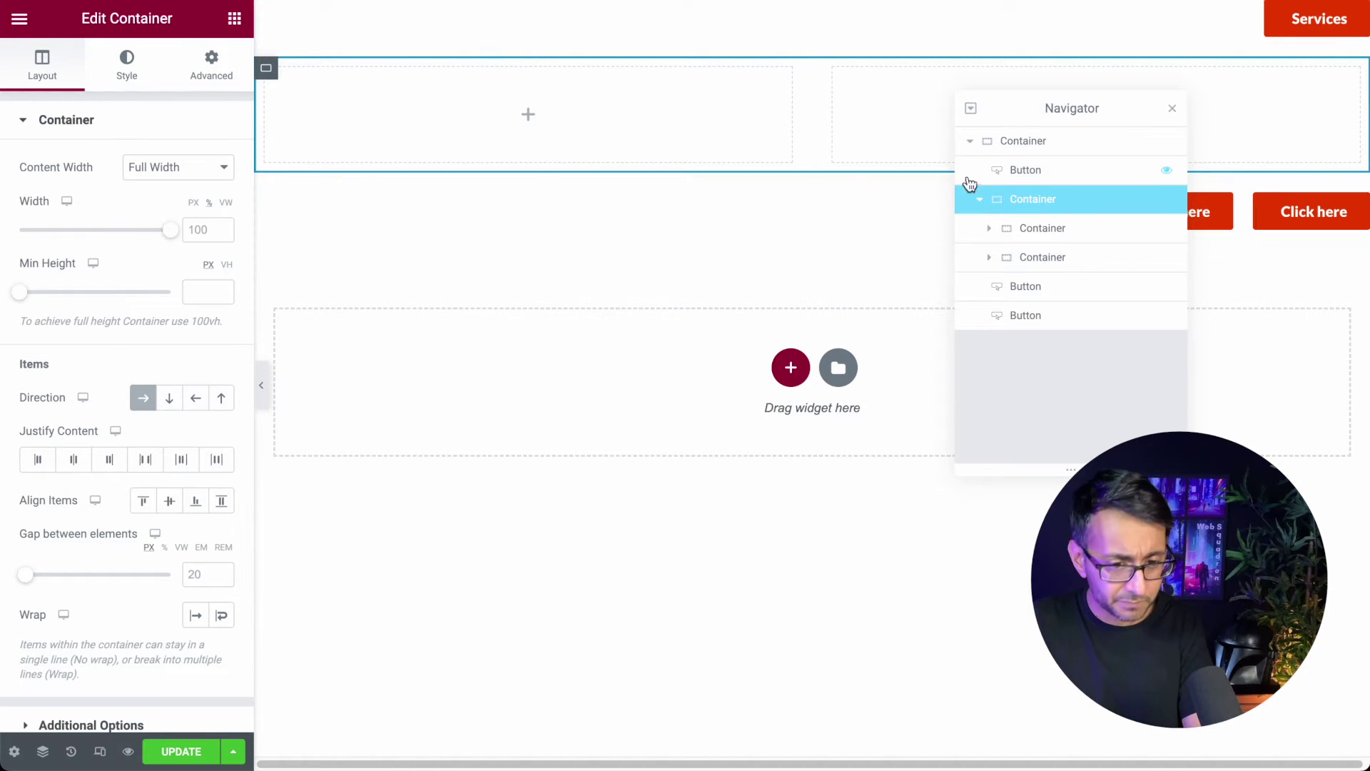
click(1173, 111)
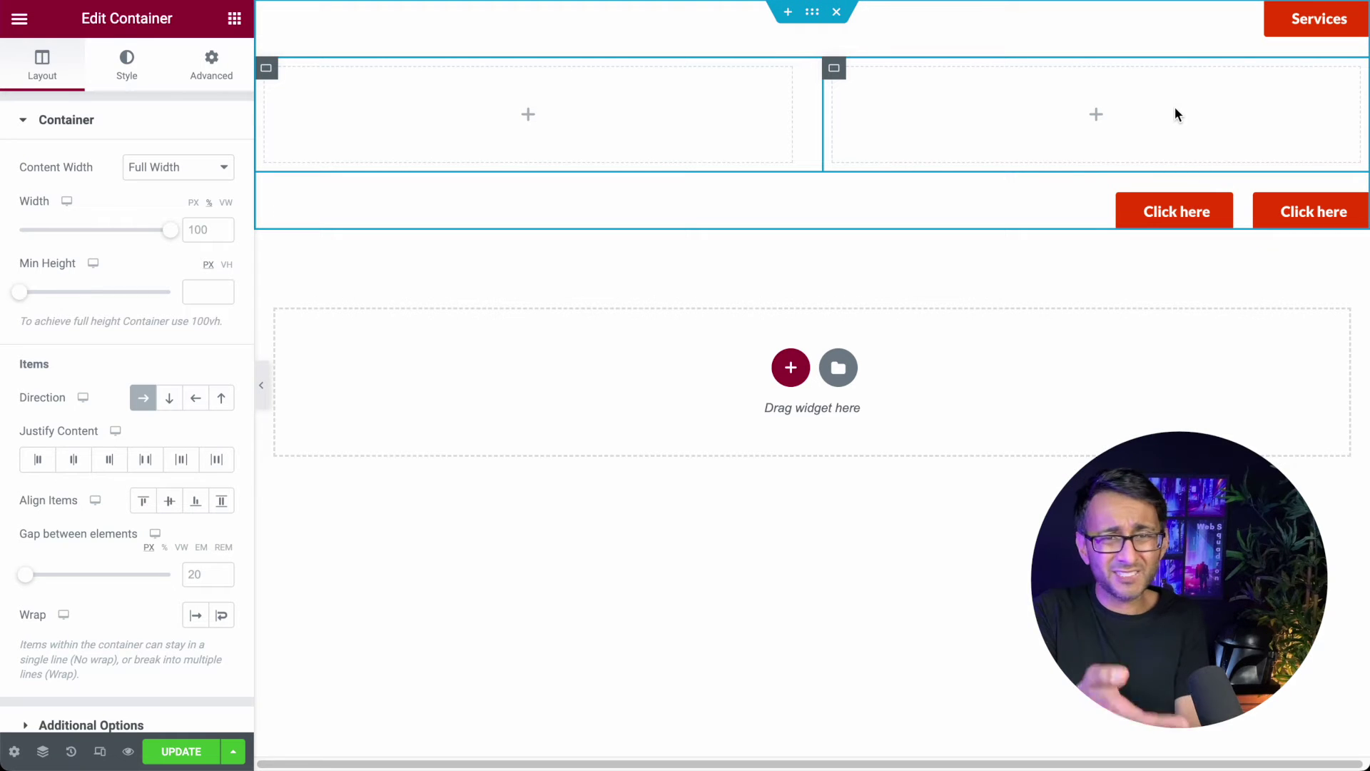
- Duplicate a child container to make a third column
right_click(267, 74)
click(343, 121)
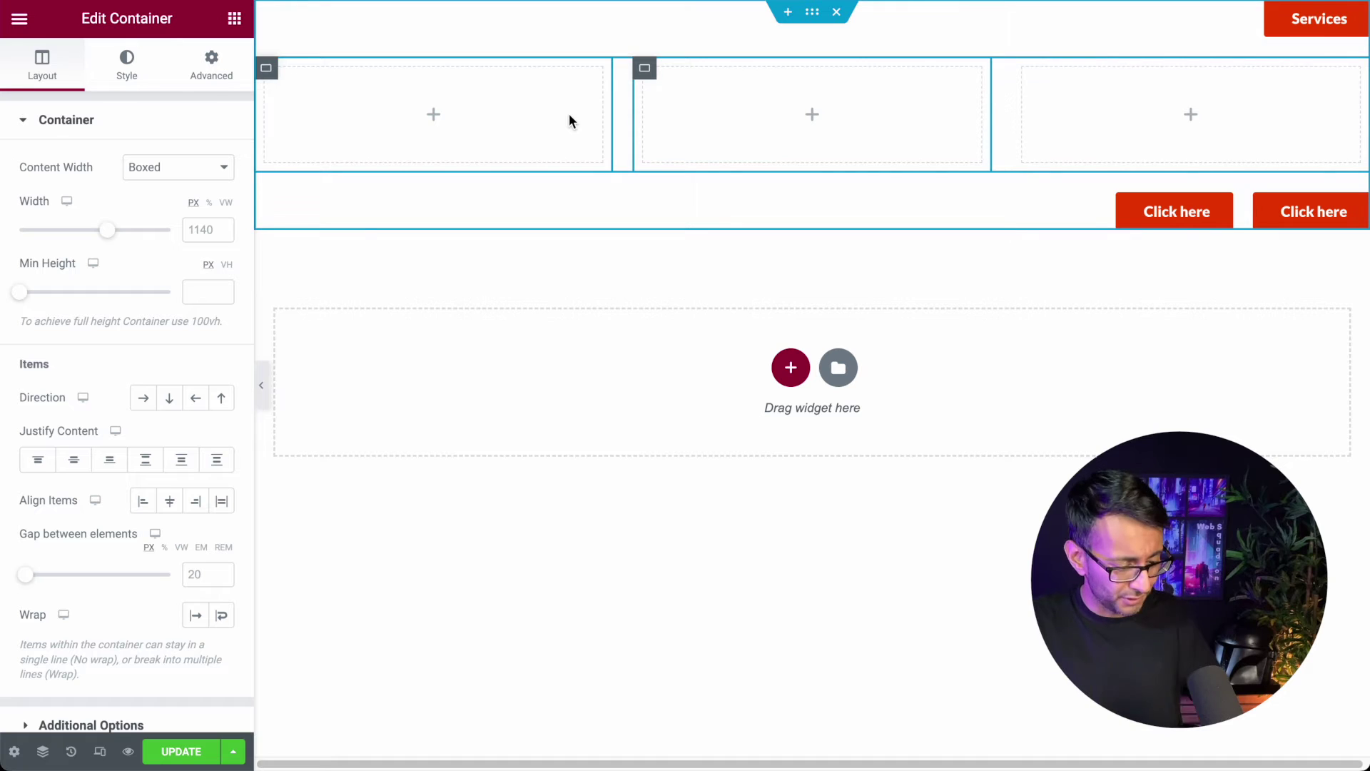
click(235, 18)
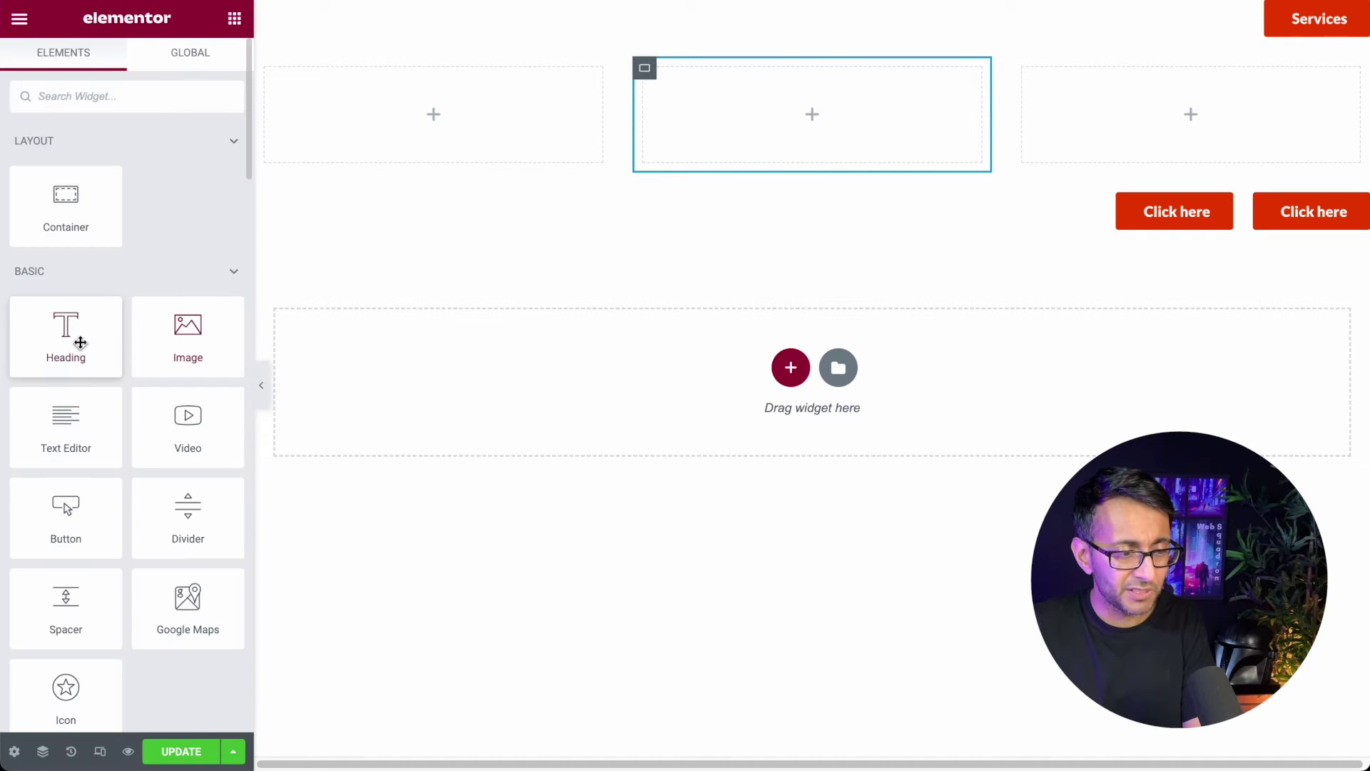
- Add a Heading and a Text Editor block to the first column
drag(80, 343, 509, 113)
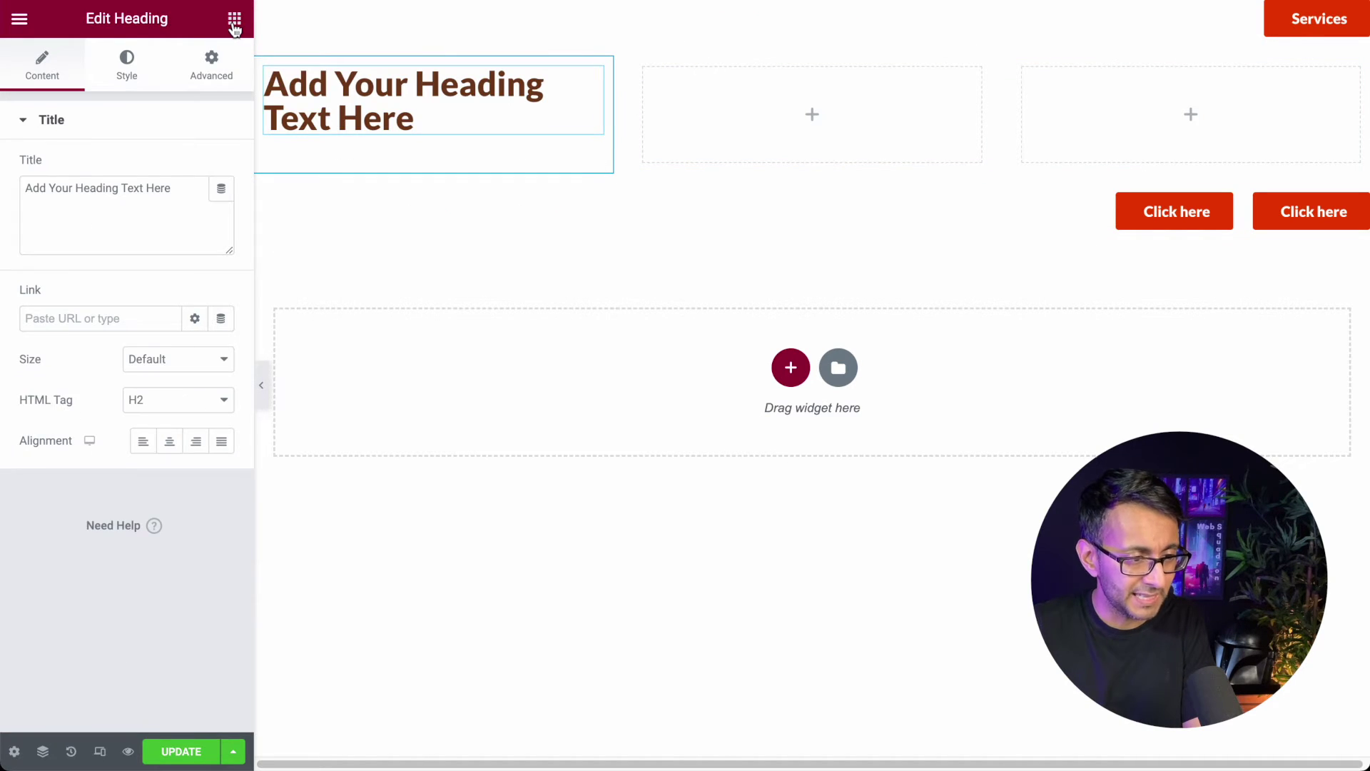
click(234, 19)
drag(55, 431, 388, 125)
- Place an Image in the middle column using the typewriter photo from the Media Library
click(234, 18)
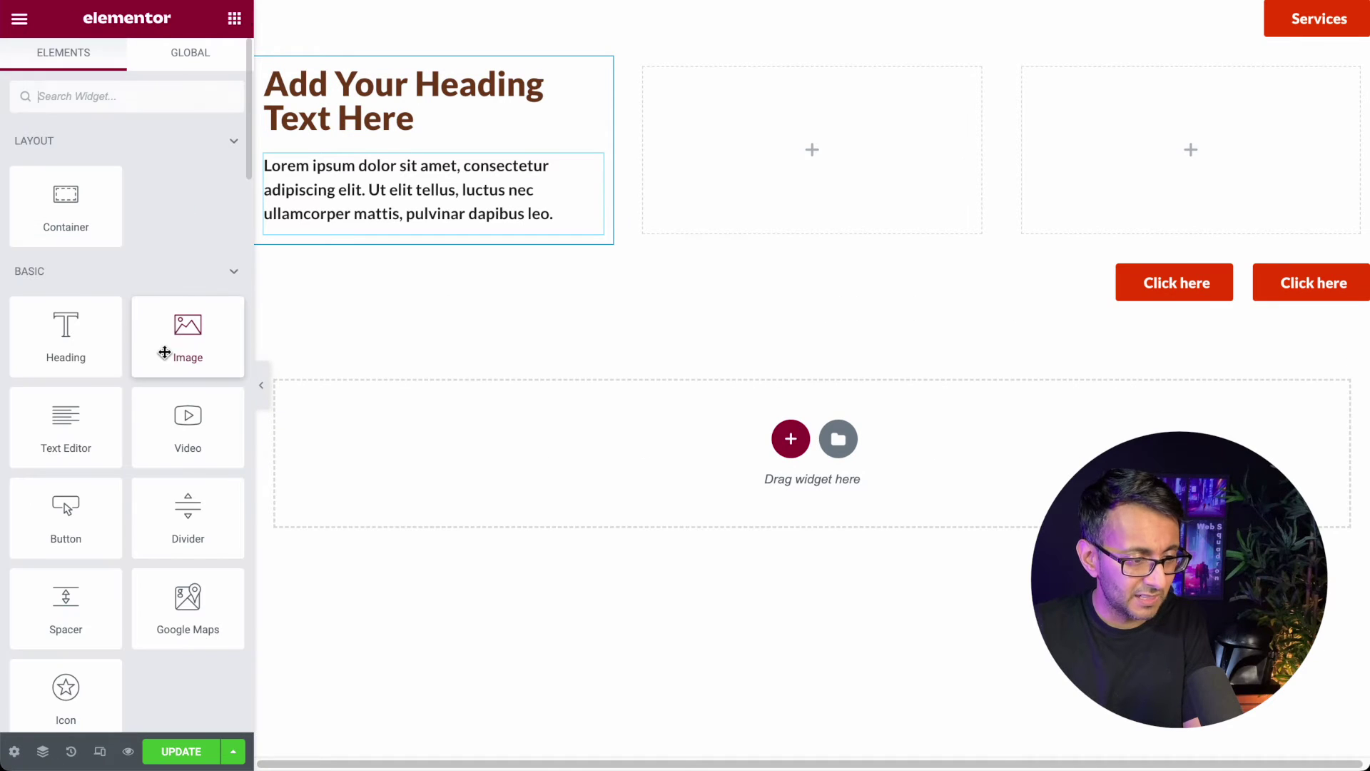
drag(165, 352, 694, 135)
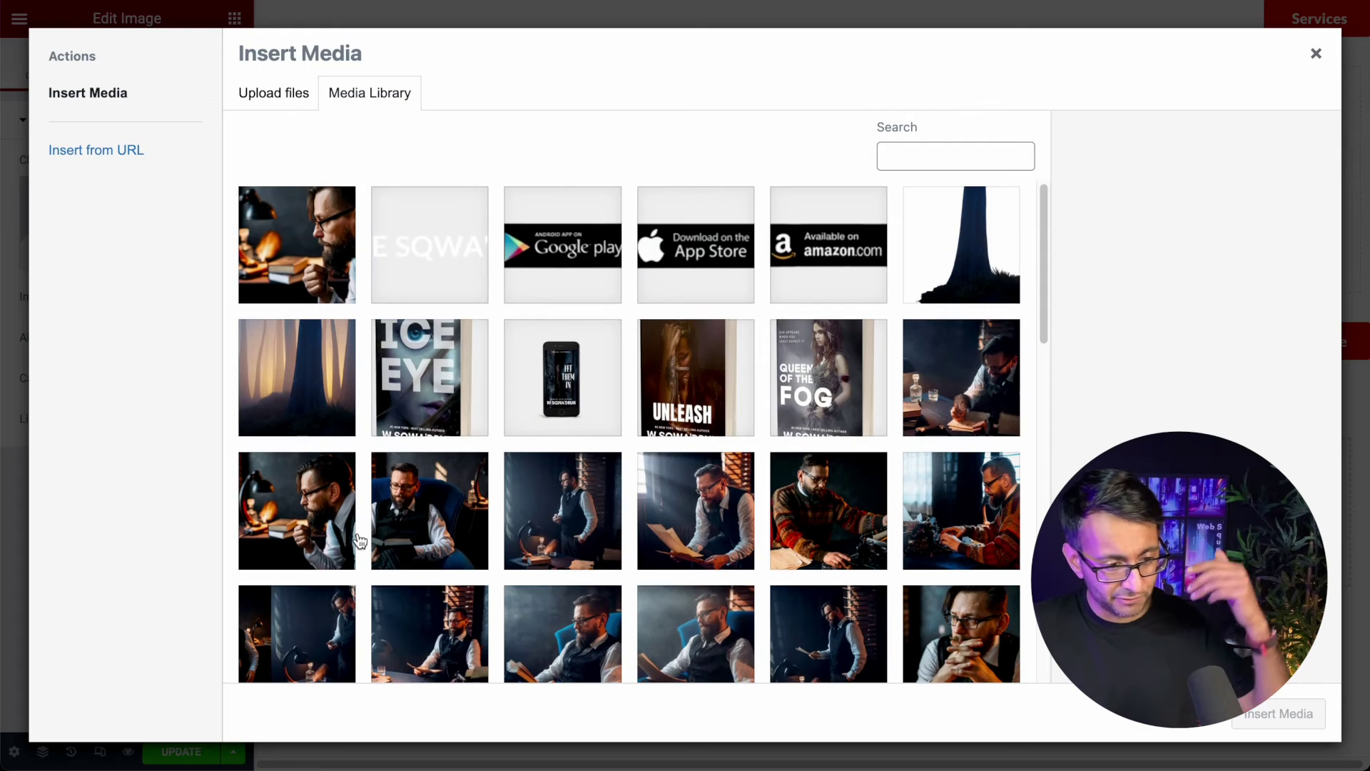
scroll(433, 521, down, 4)
click(429, 396)
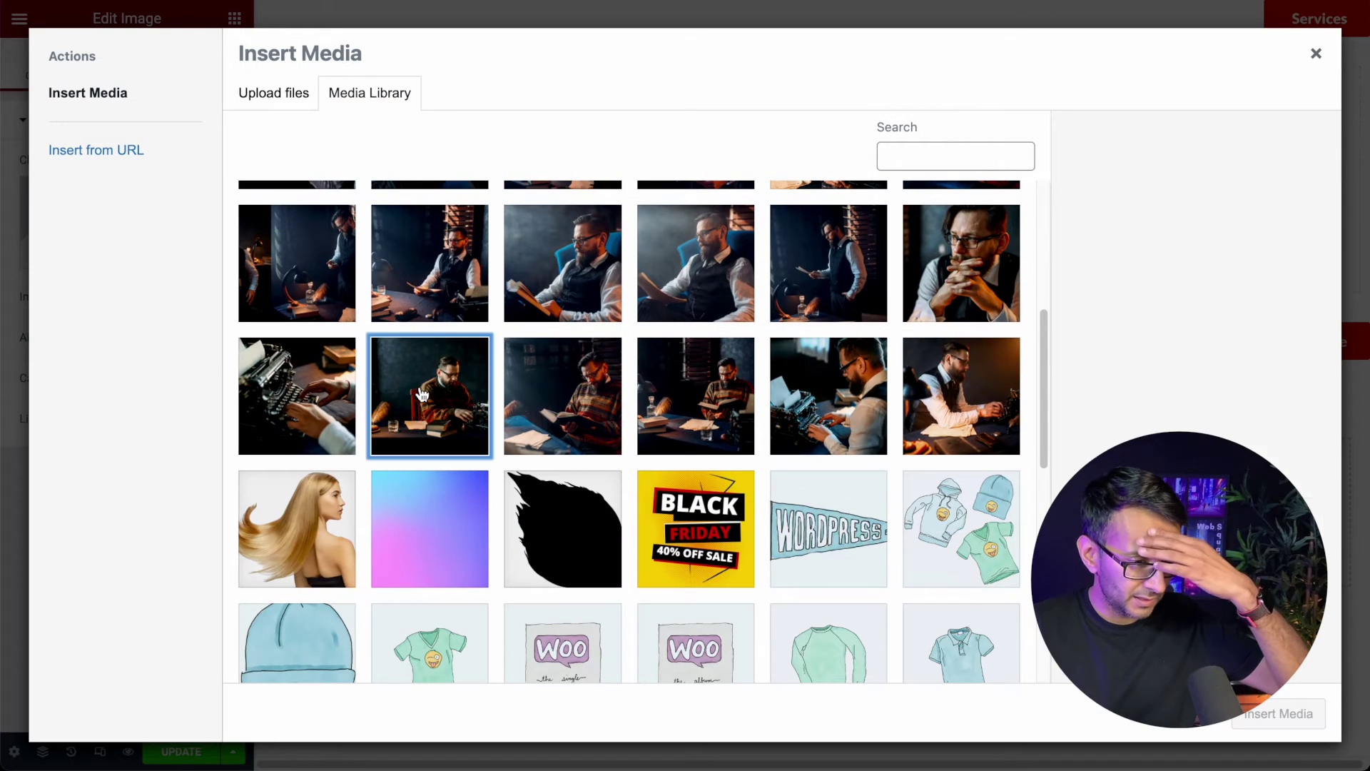
click(1277, 714)
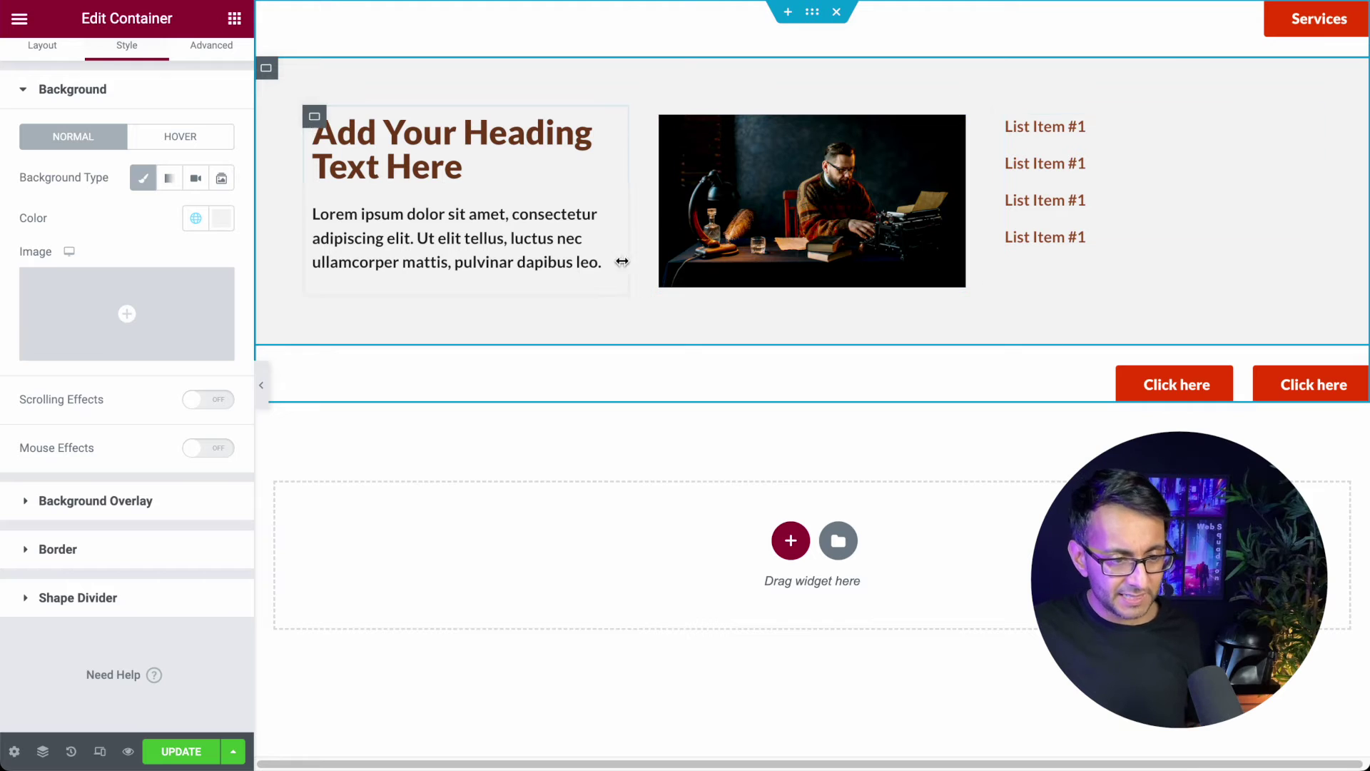
- Collapse the heading-photo-list container in the Navigator and duplicate it twice for three identical rows
click(43, 753)
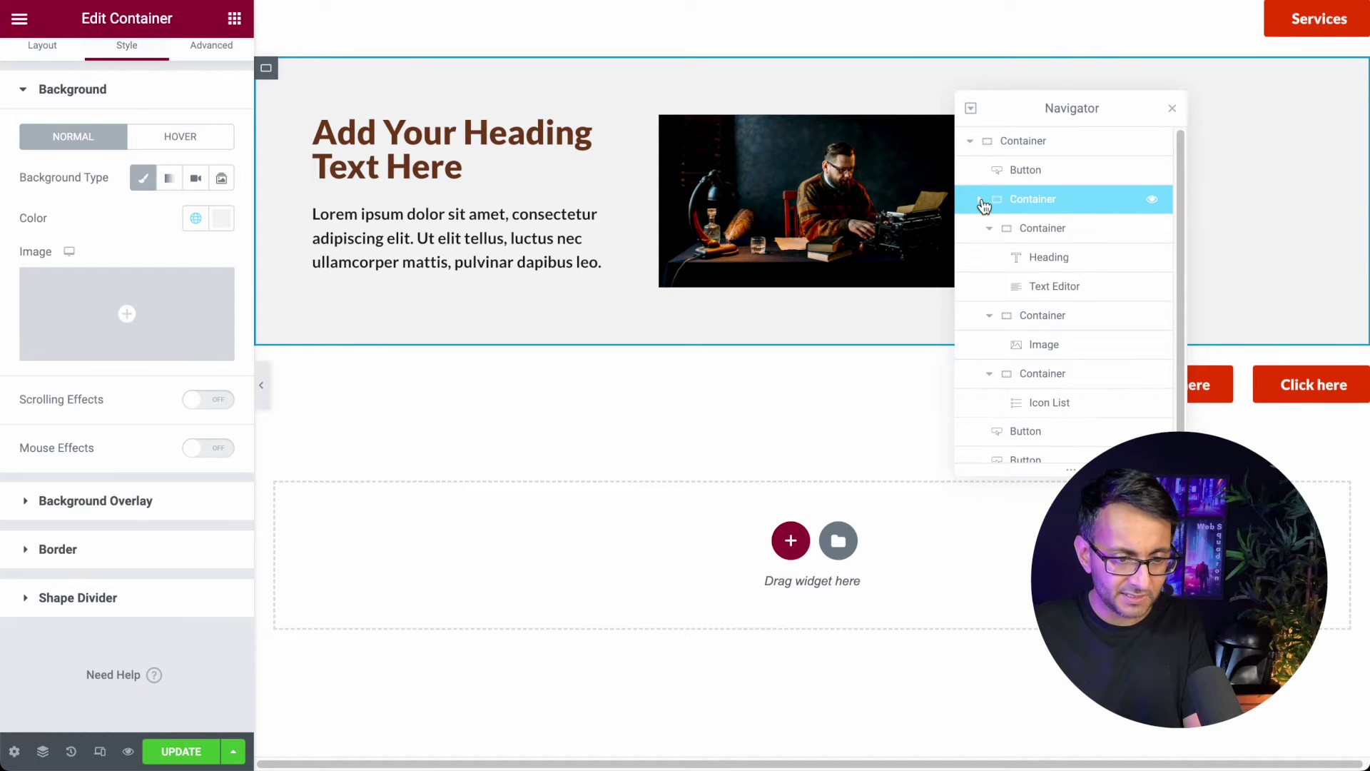
click(981, 202)
right_click(1022, 203)
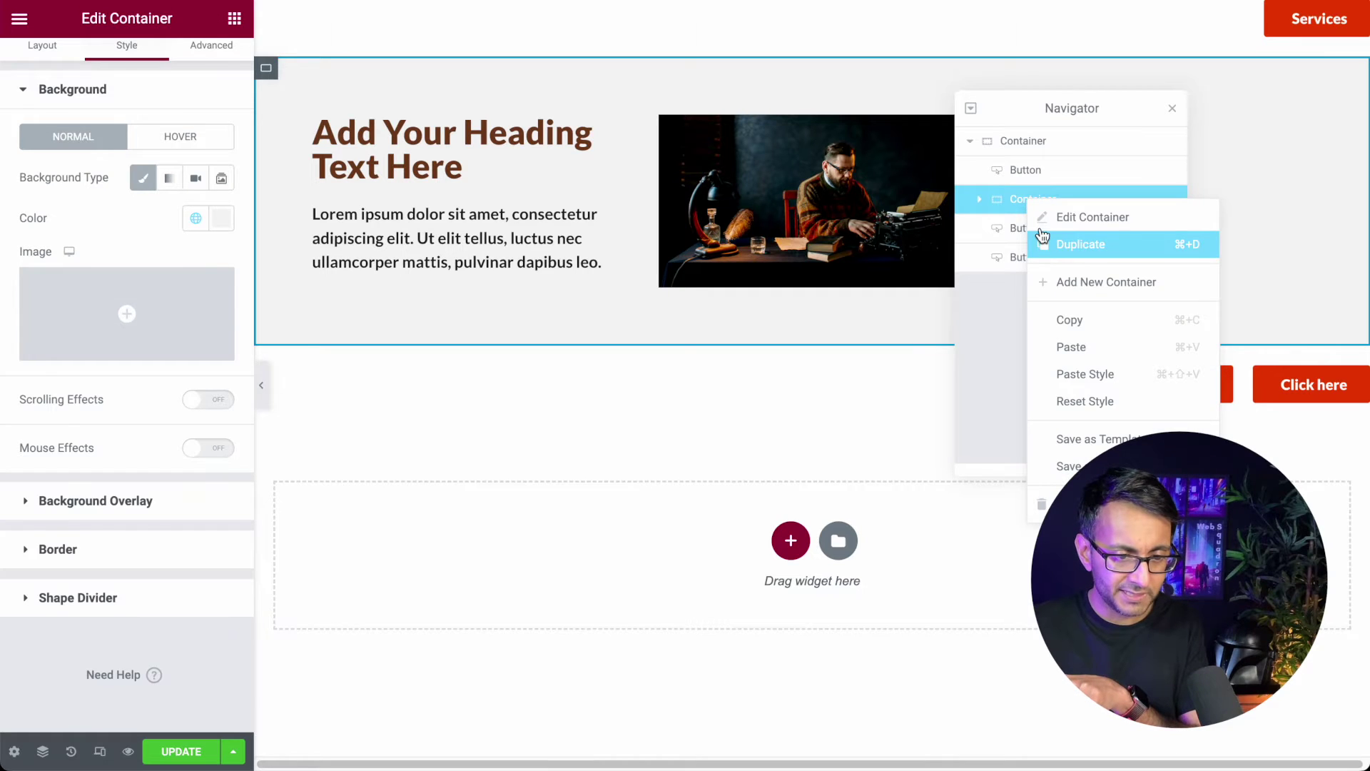
click(1042, 244)
right_click(1032, 228)
click(1057, 270)
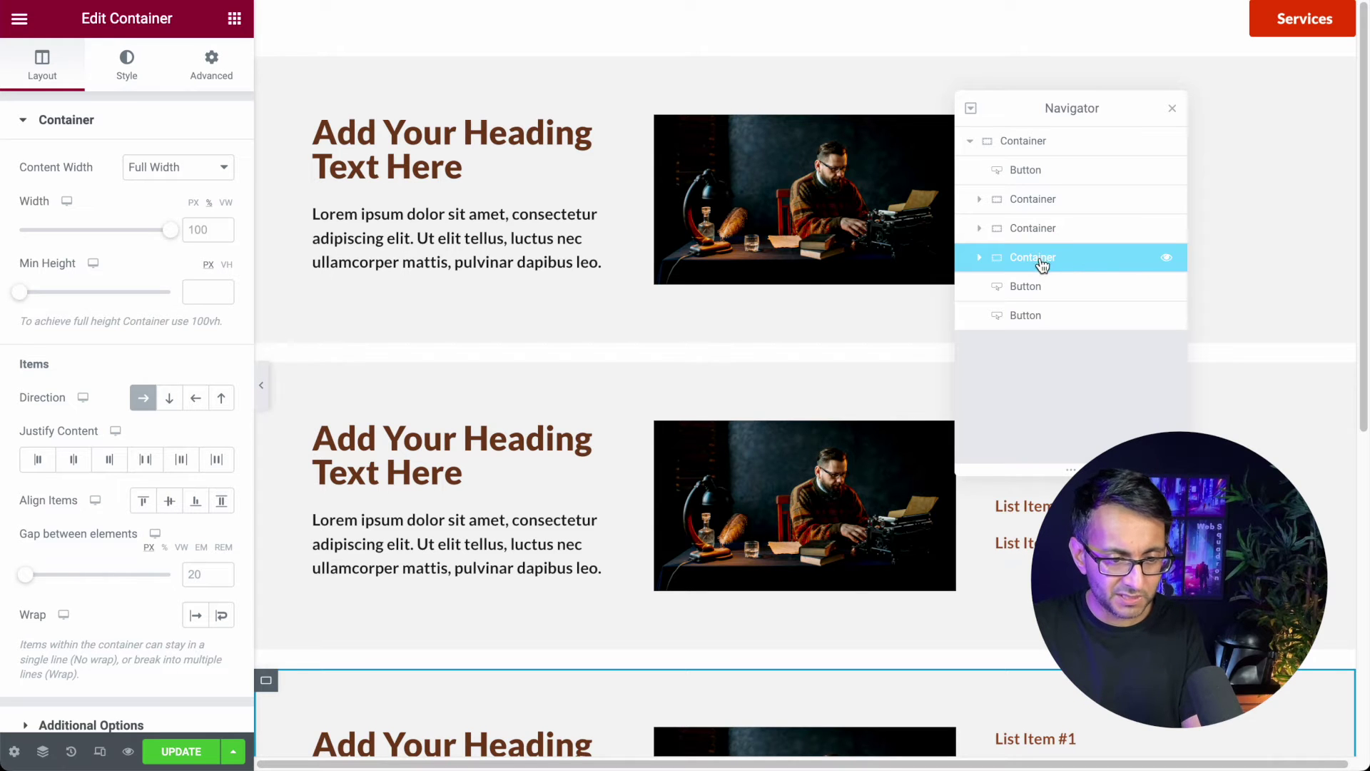
- Drag the Click here buttons in the Navigator so each sits above a content container
click(1043, 234)
click(1043, 289)
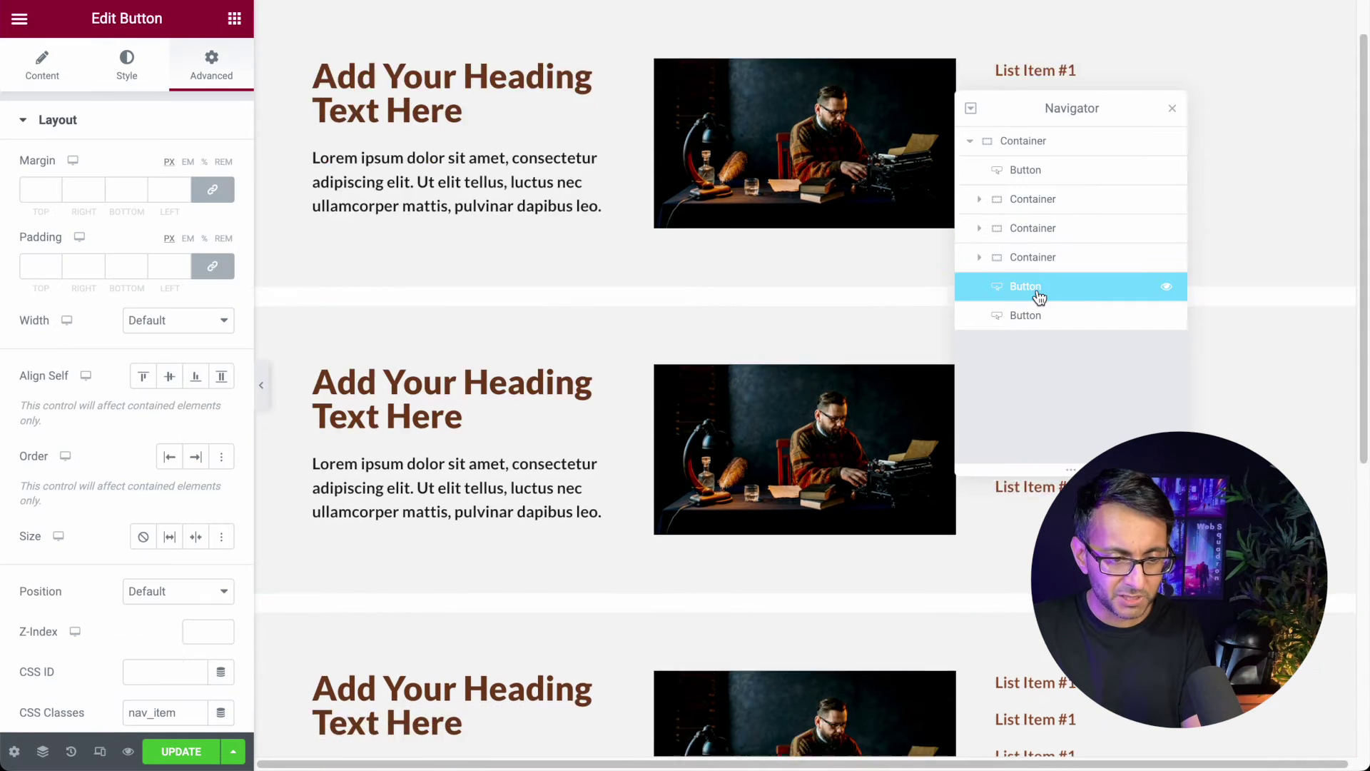
drag(1043, 291, 1046, 227)
click(1049, 315)
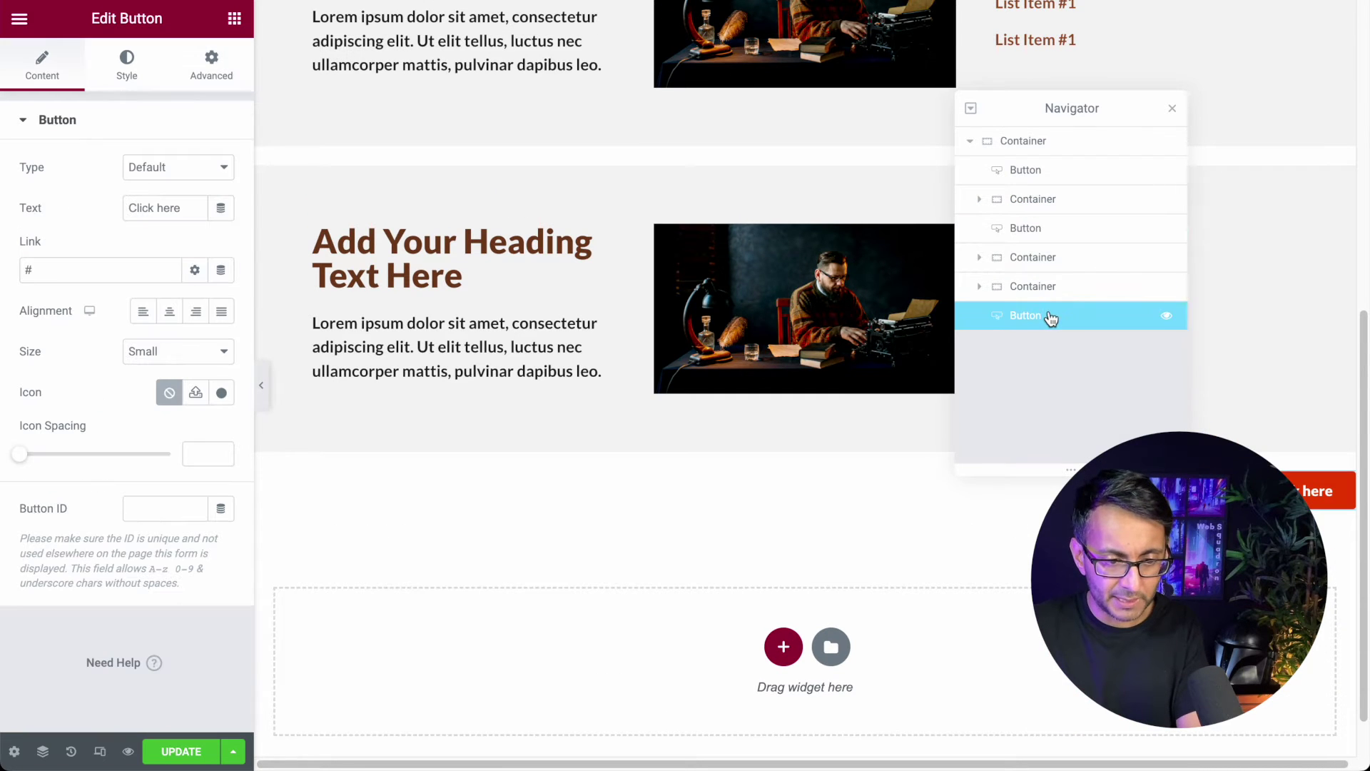
drag(1049, 314, 1059, 280)
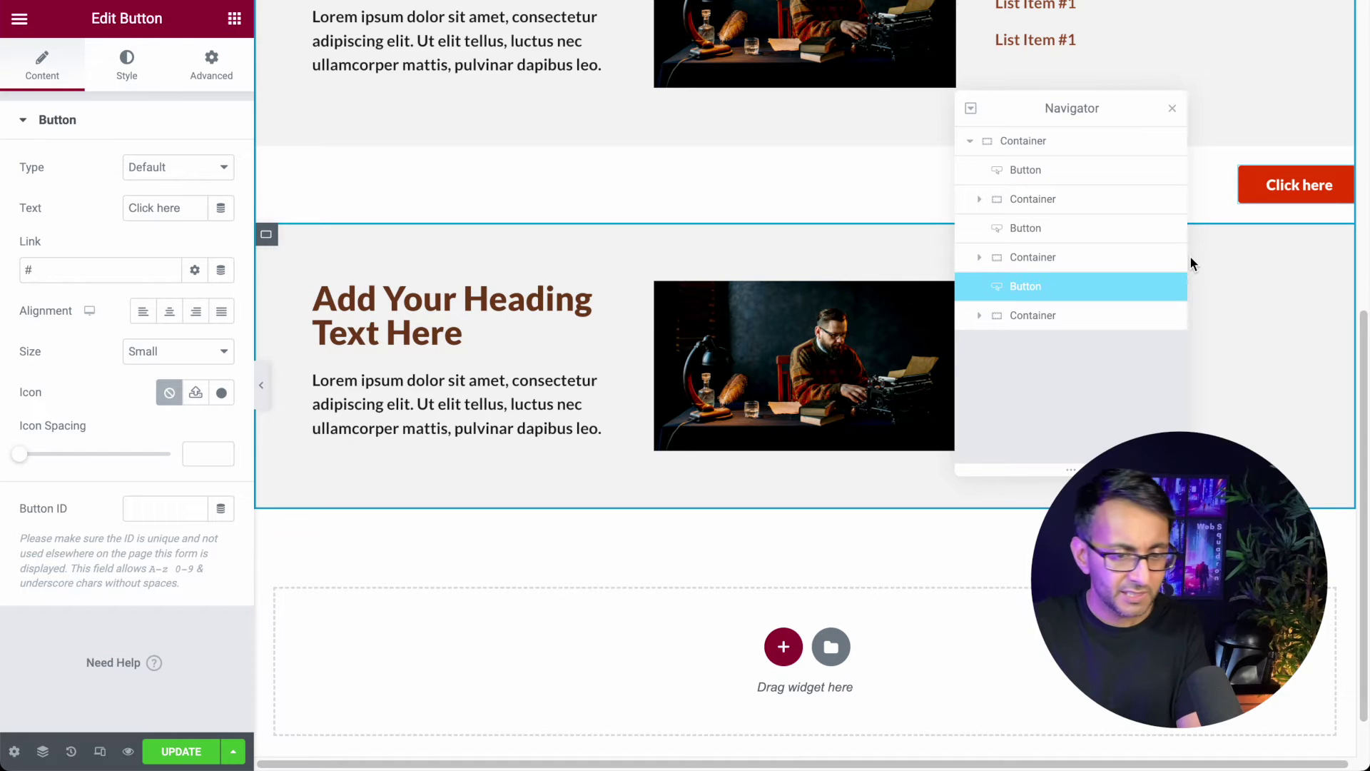
scroll(834, 269, up, 4)
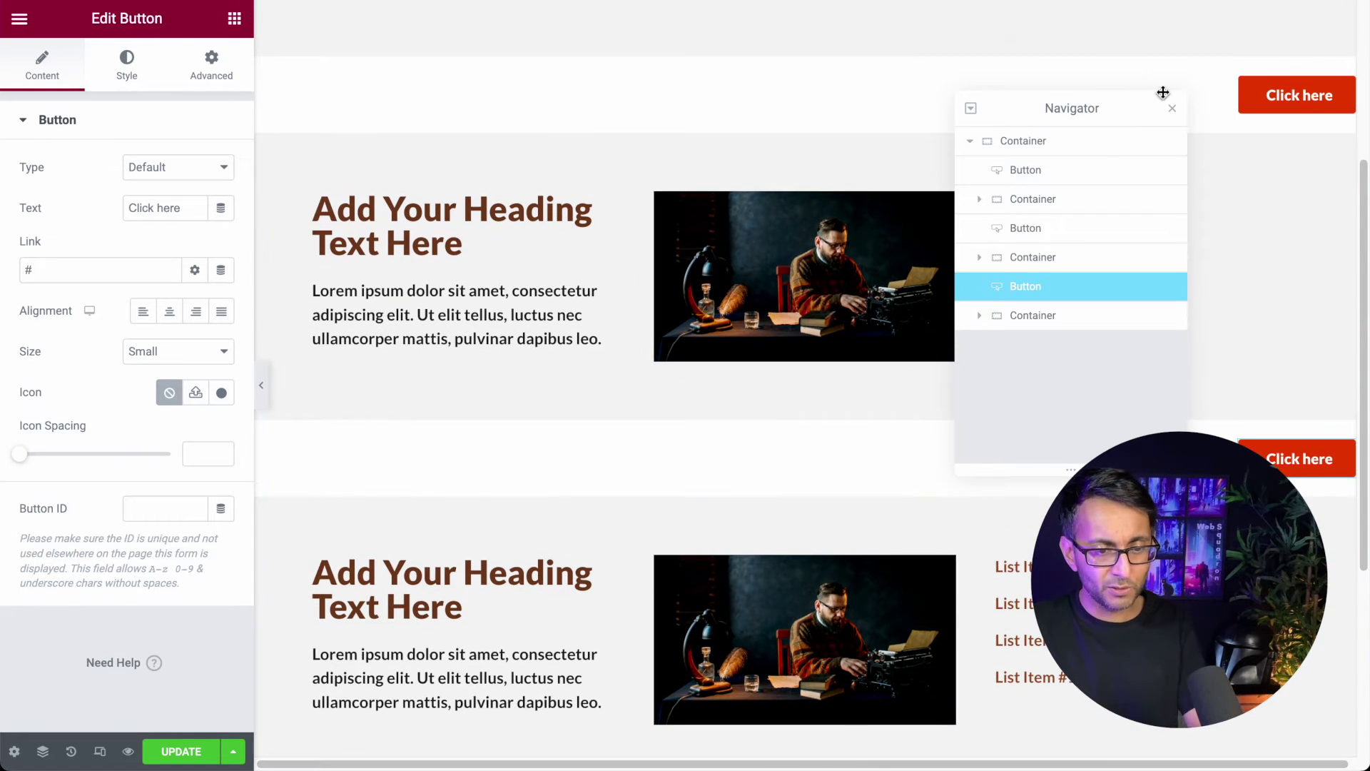
scroll(842, 234, down, 5)
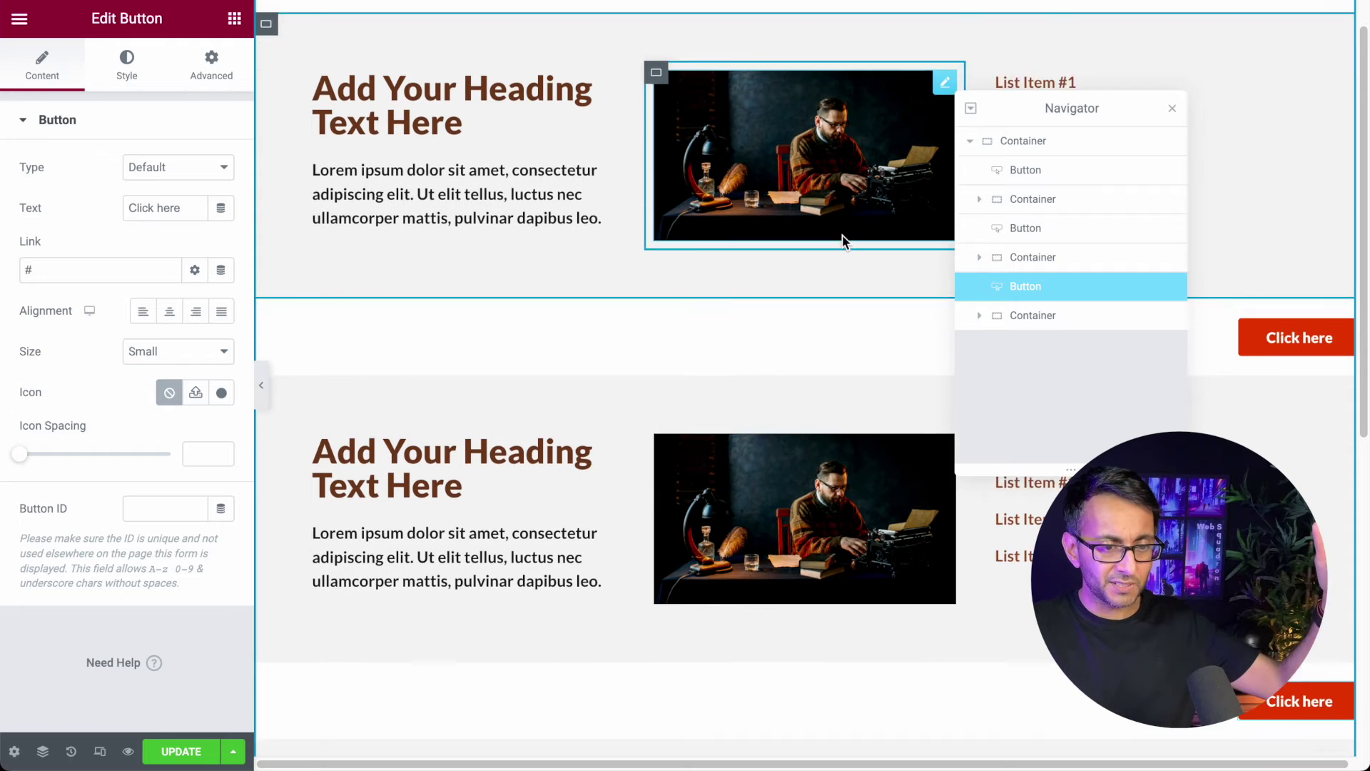
scroll(842, 243, down, 4)
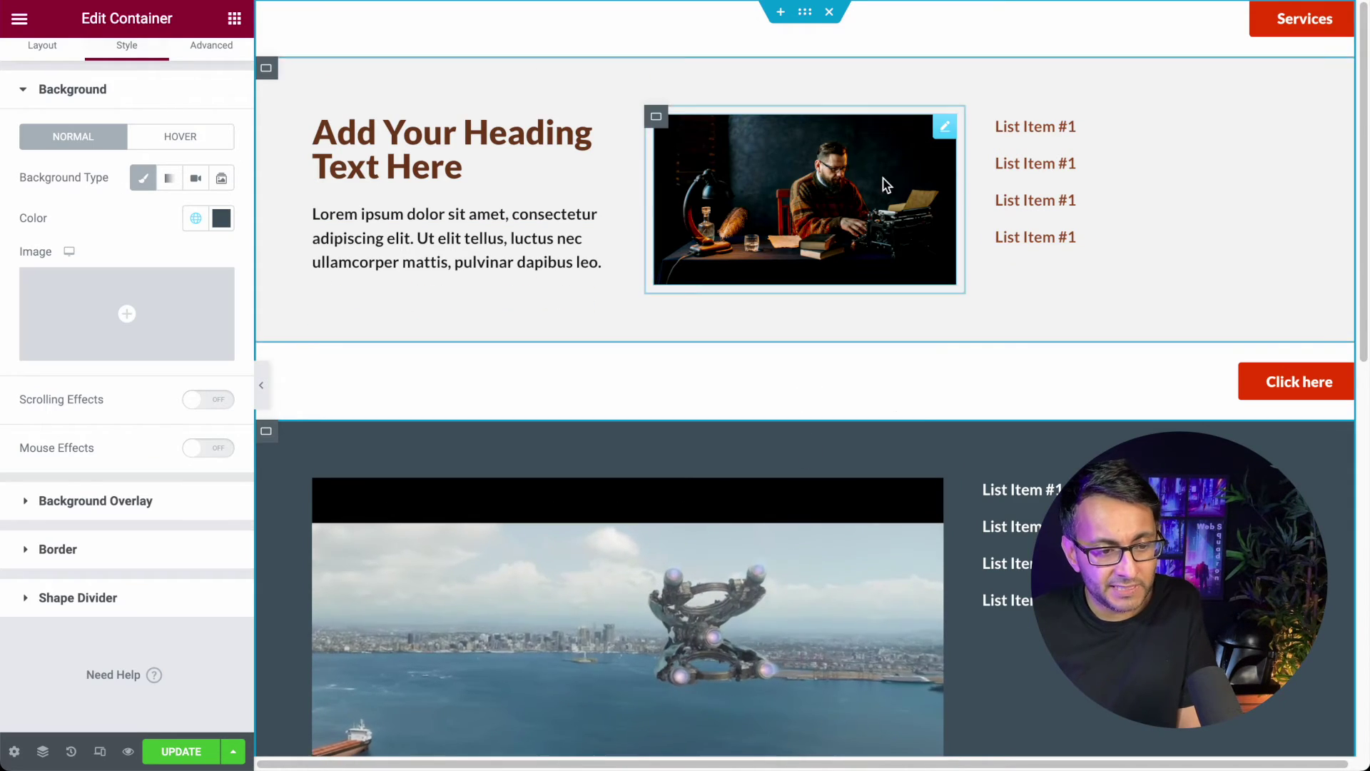
- Reopen the Navigator, collapse all three content containers, and select the heading and image container
scroll(919, 426, down, 6)
scroll(919, 432, up, 6)
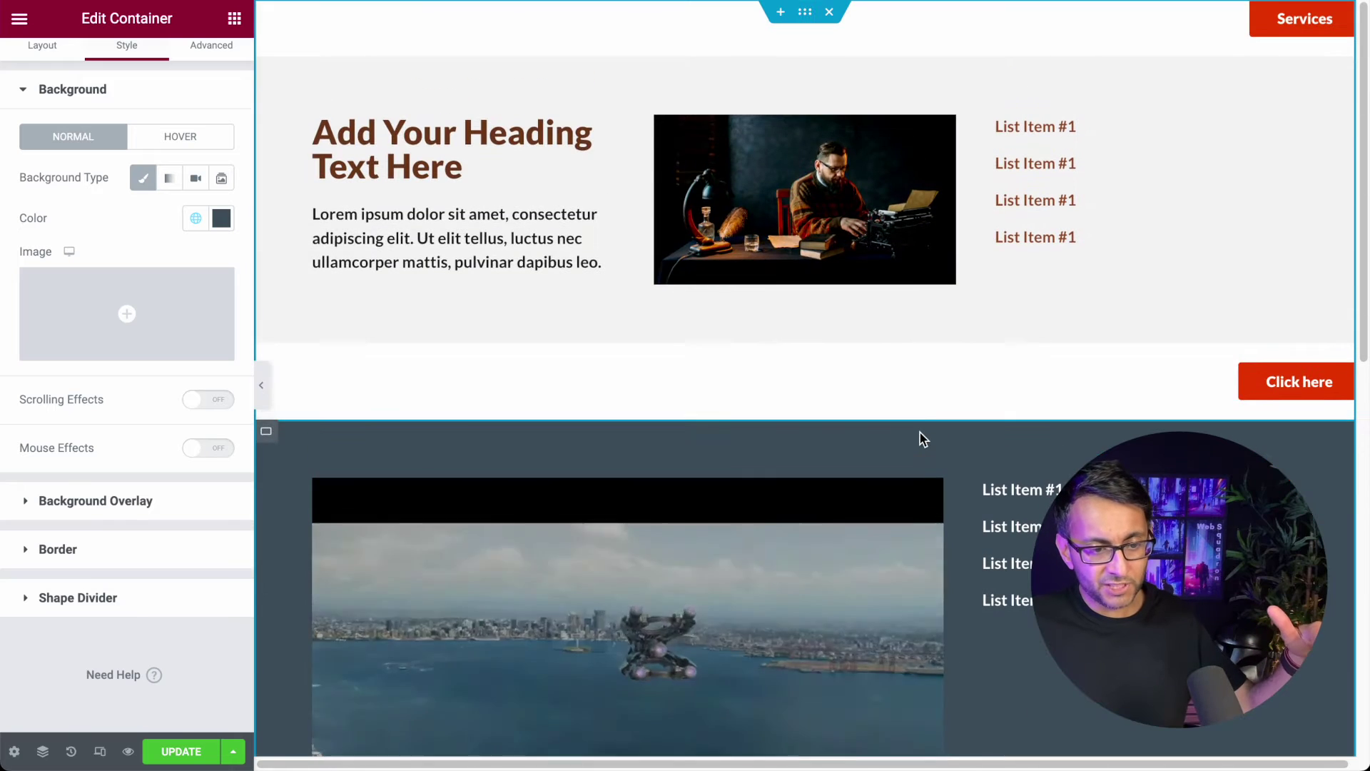
click(42, 751)
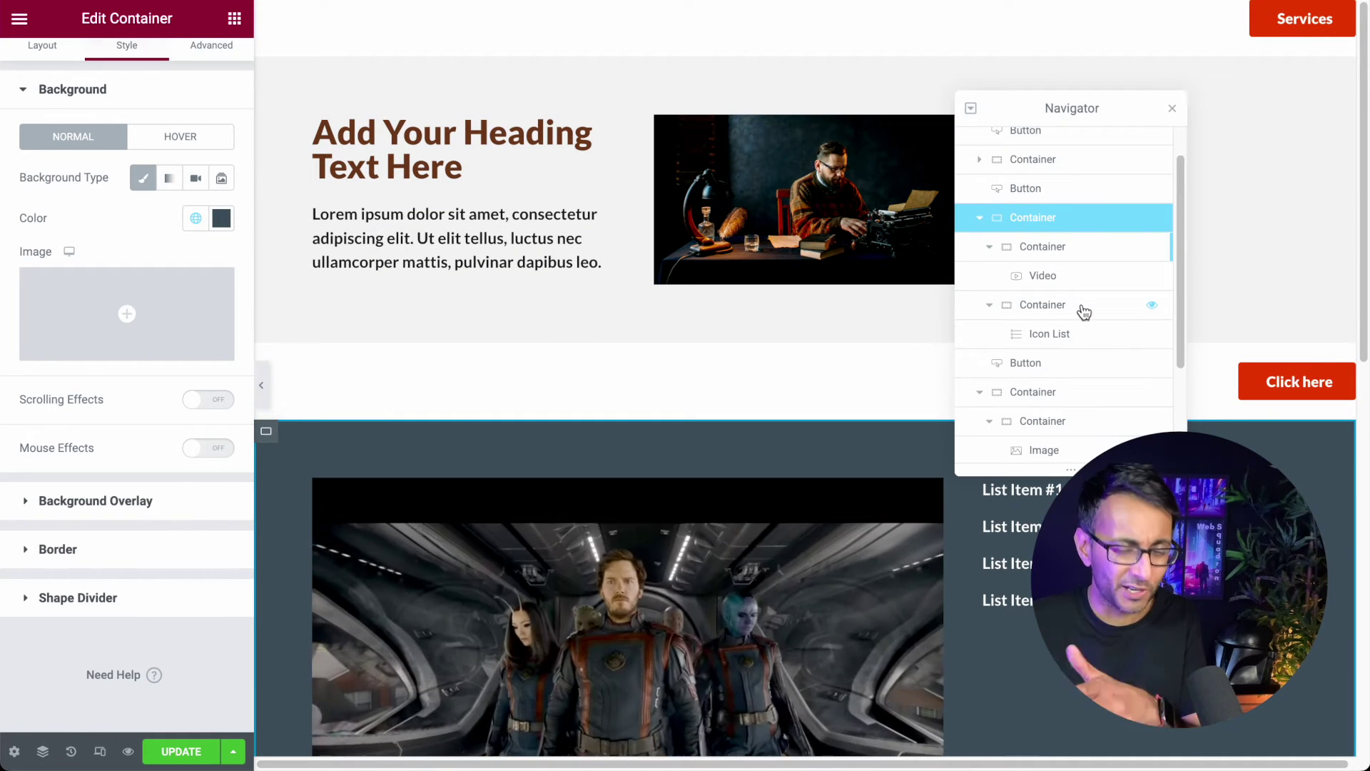
scroll(1074, 286, up, 1)
click(977, 202)
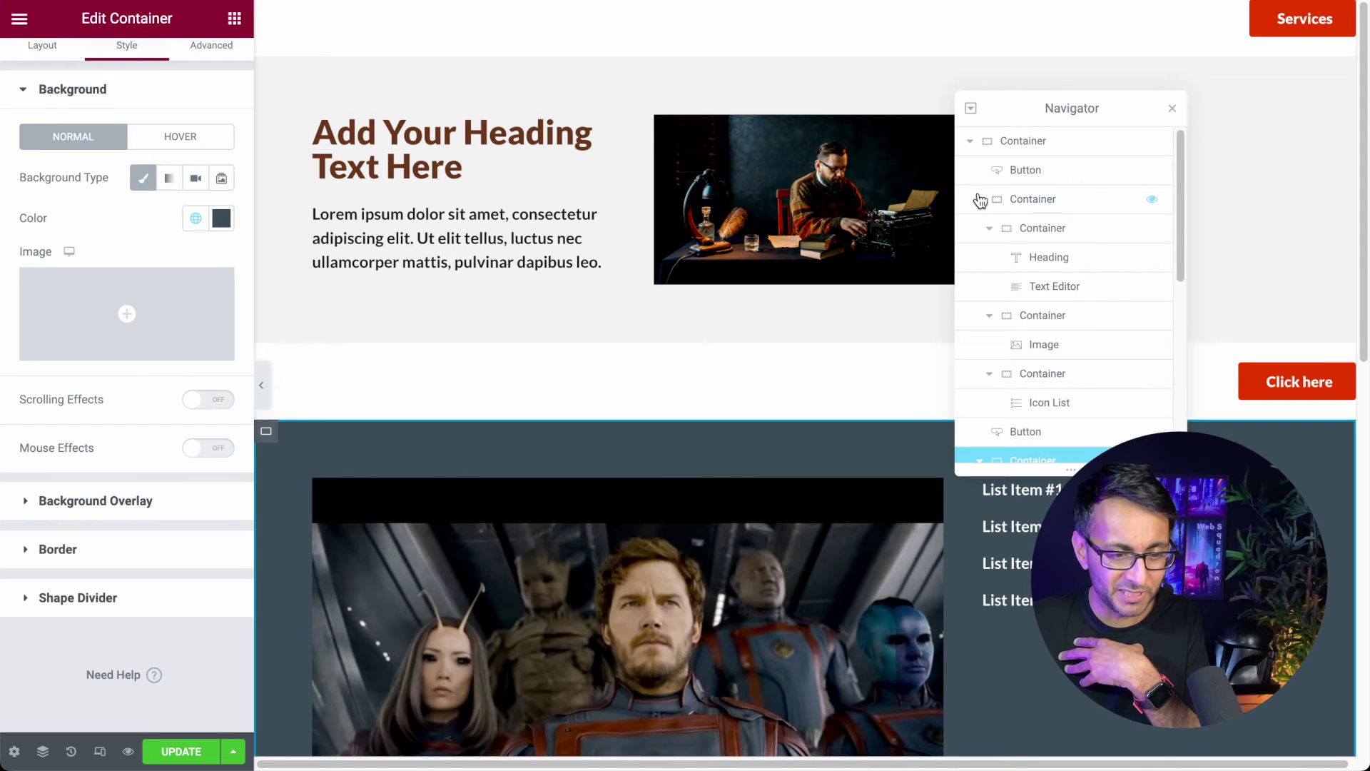
click(977, 201)
click(979, 258)
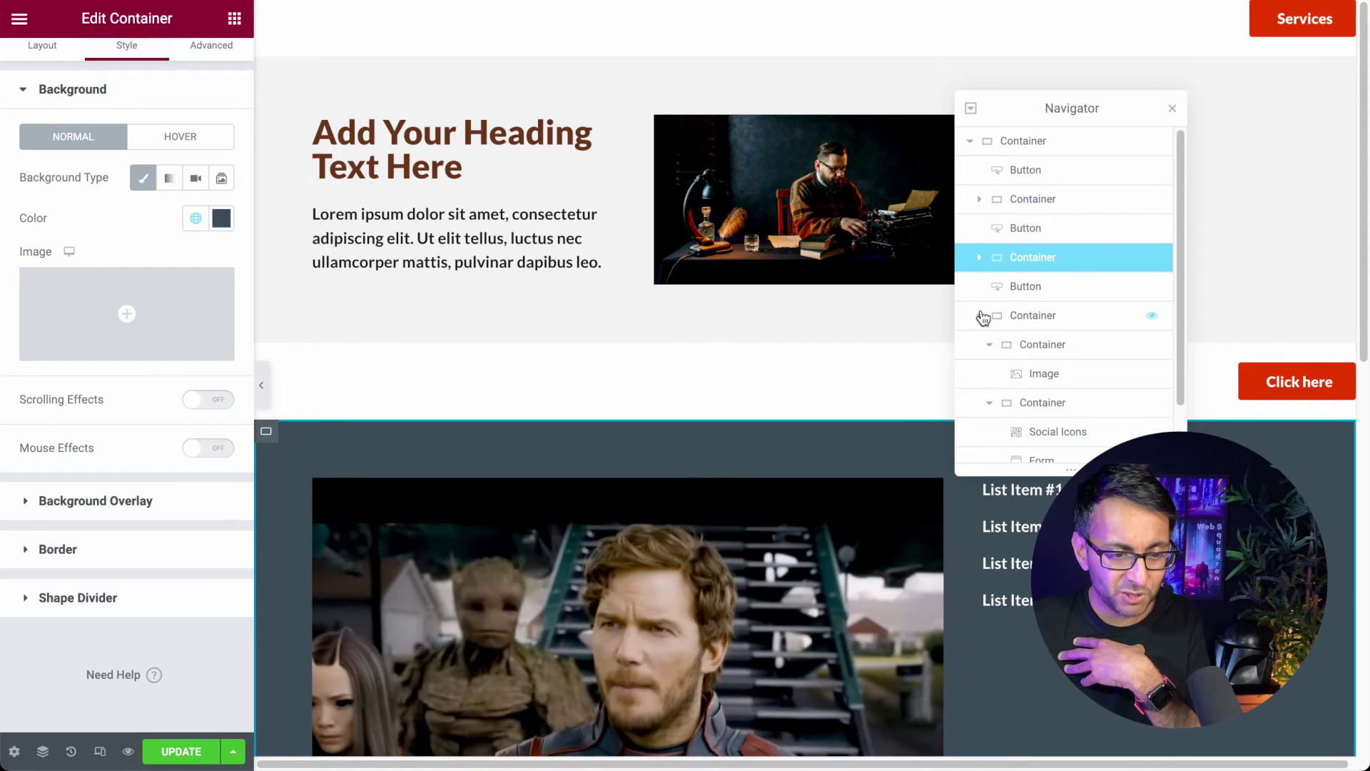
click(980, 316)
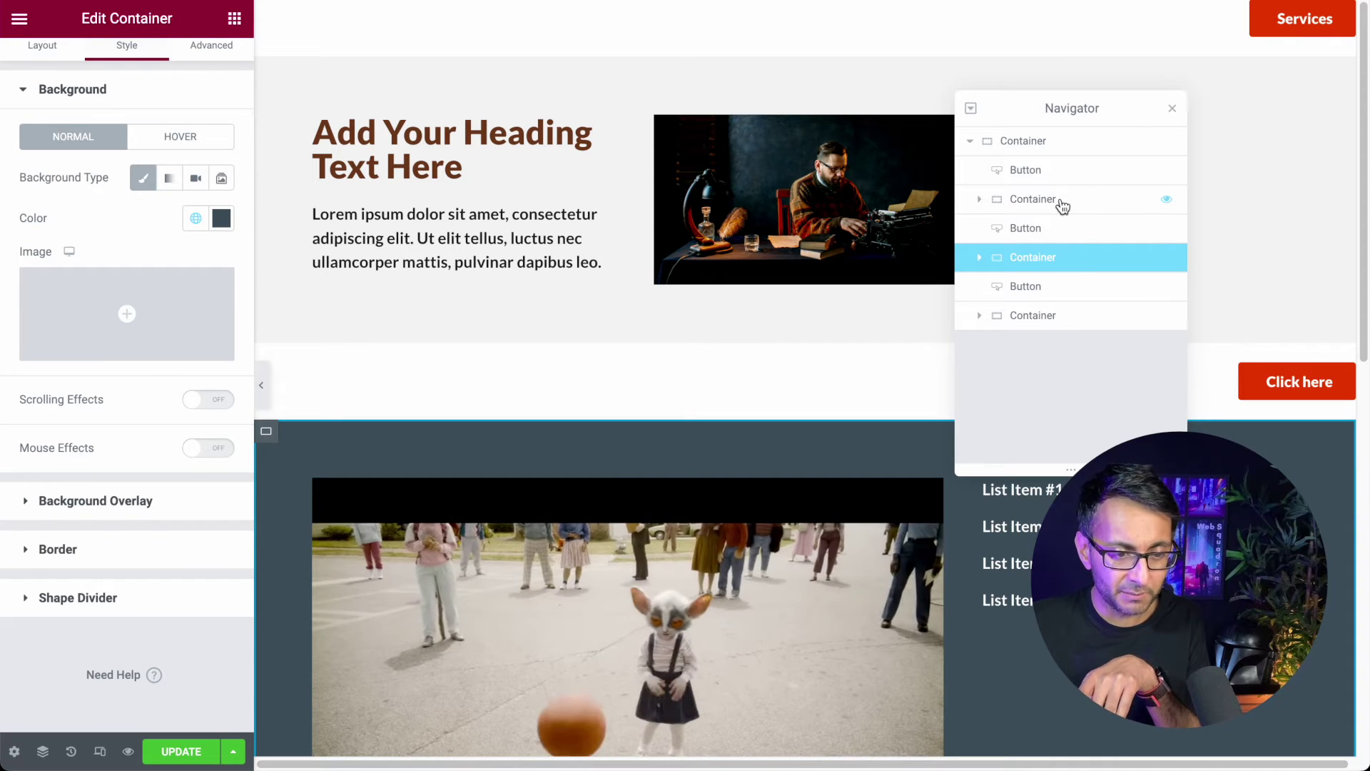
click(1060, 204)
- Give the heading and image container the CSS class menu_content
click(211, 64)
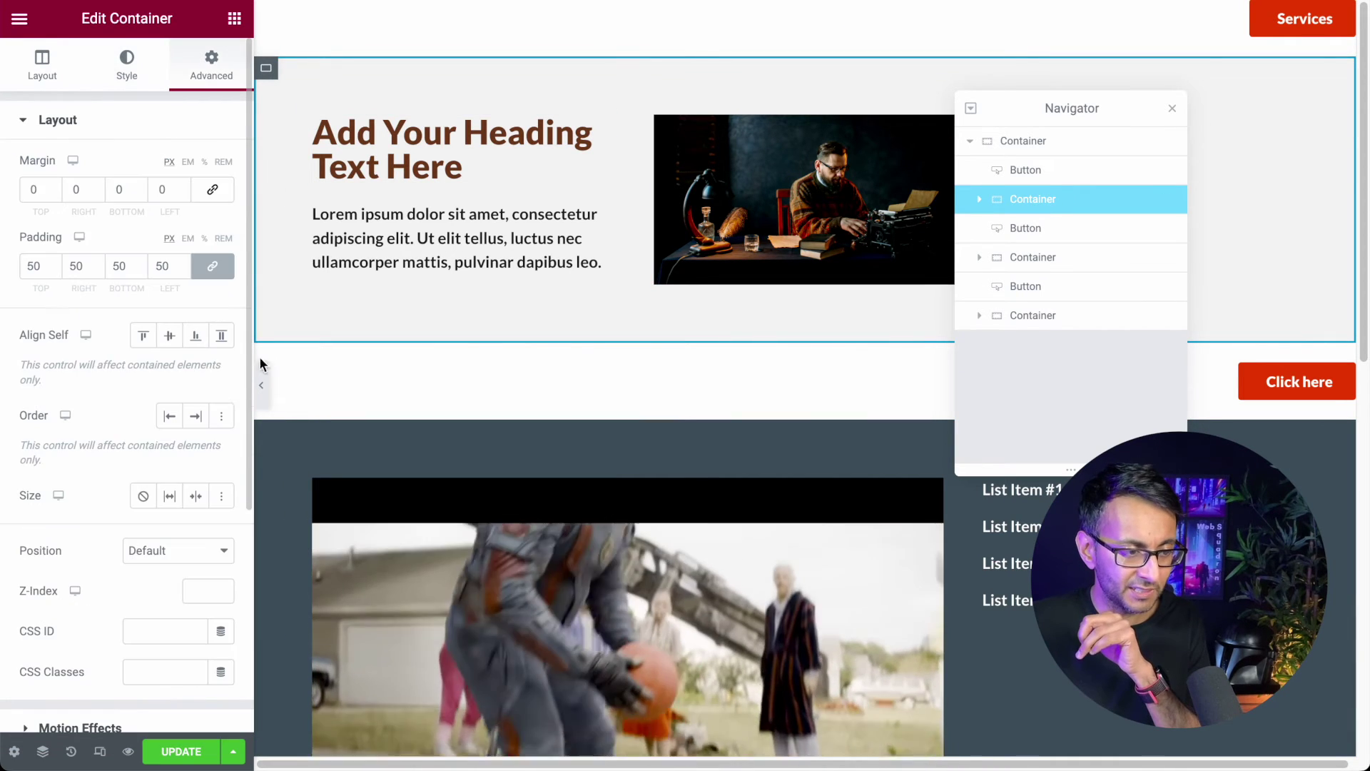
scroll(135, 428, down, 5)
click(137, 349)
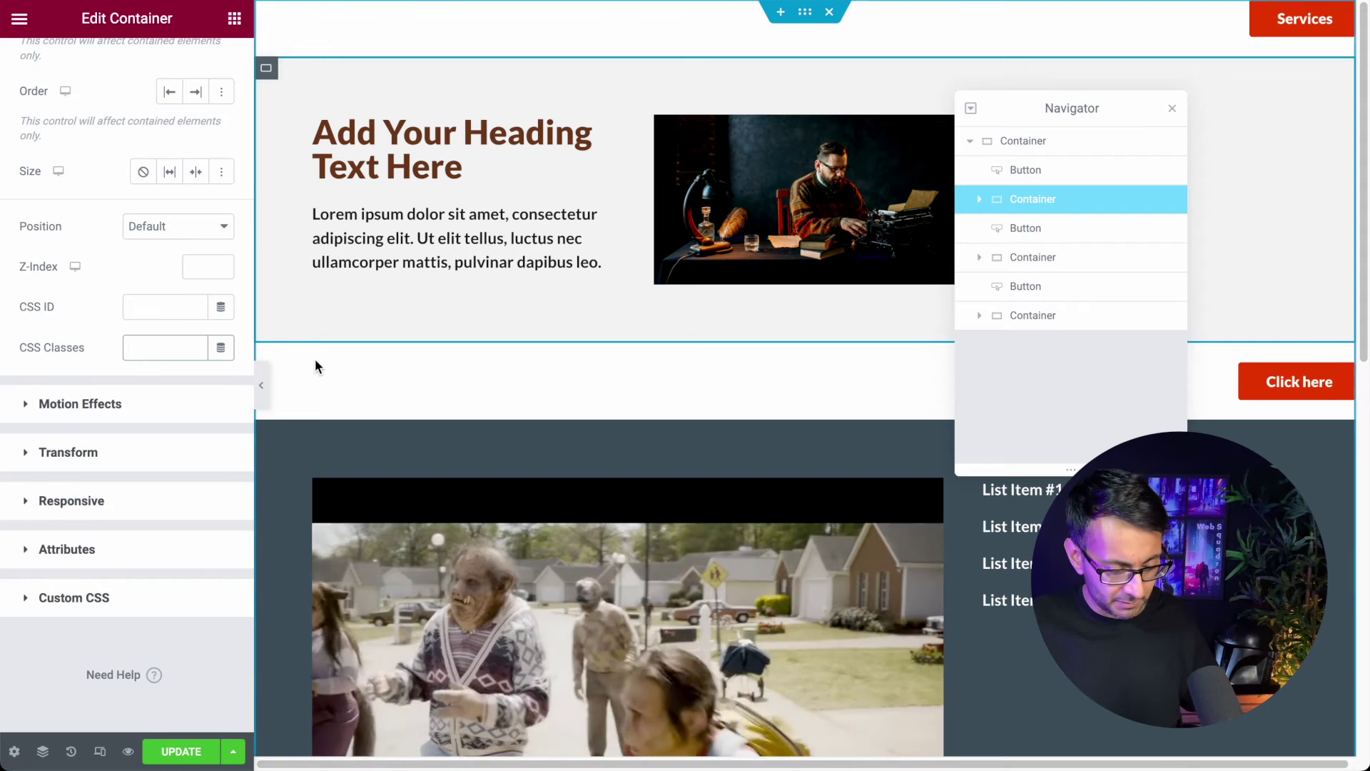
text(menu_content)
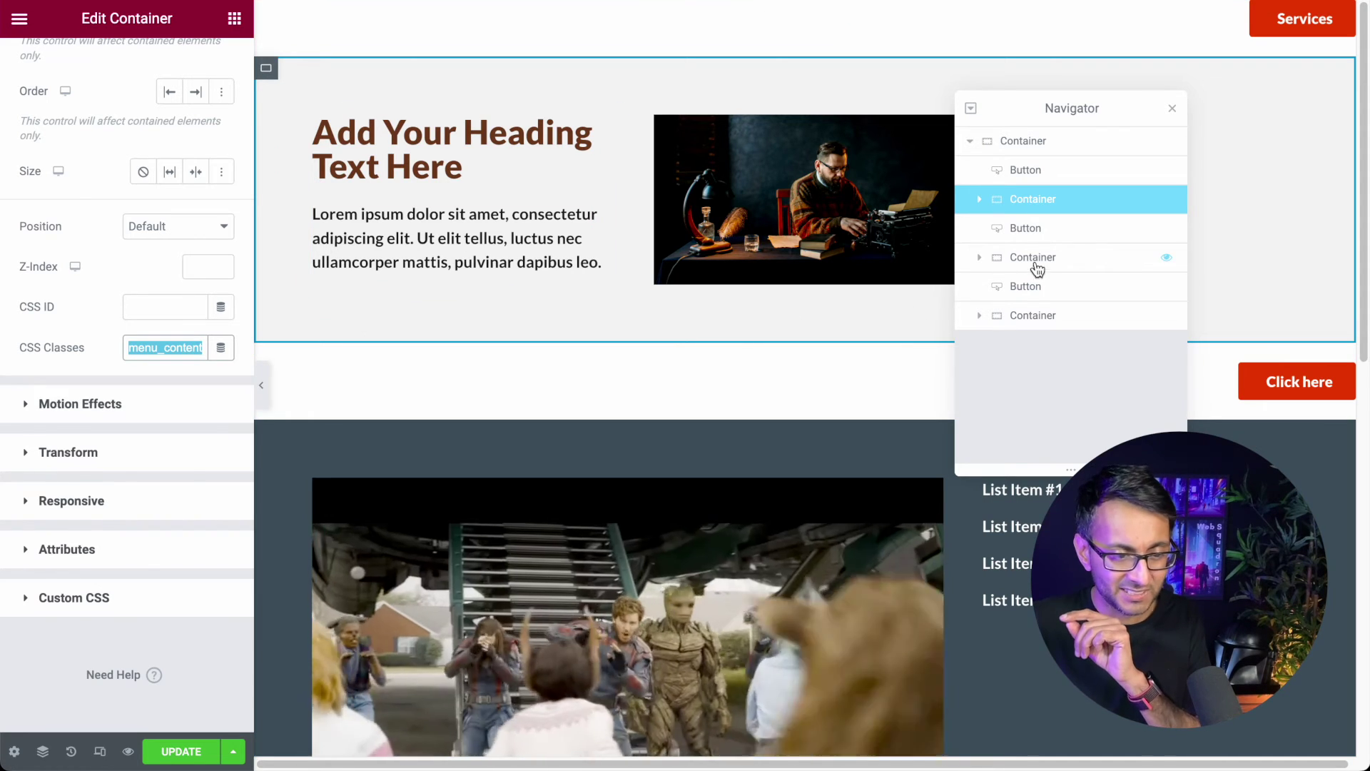
- Add the menu_content CSS class to the video and contact form containers too
click(1032, 257)
click(207, 61)
scroll(155, 457, down, 5)
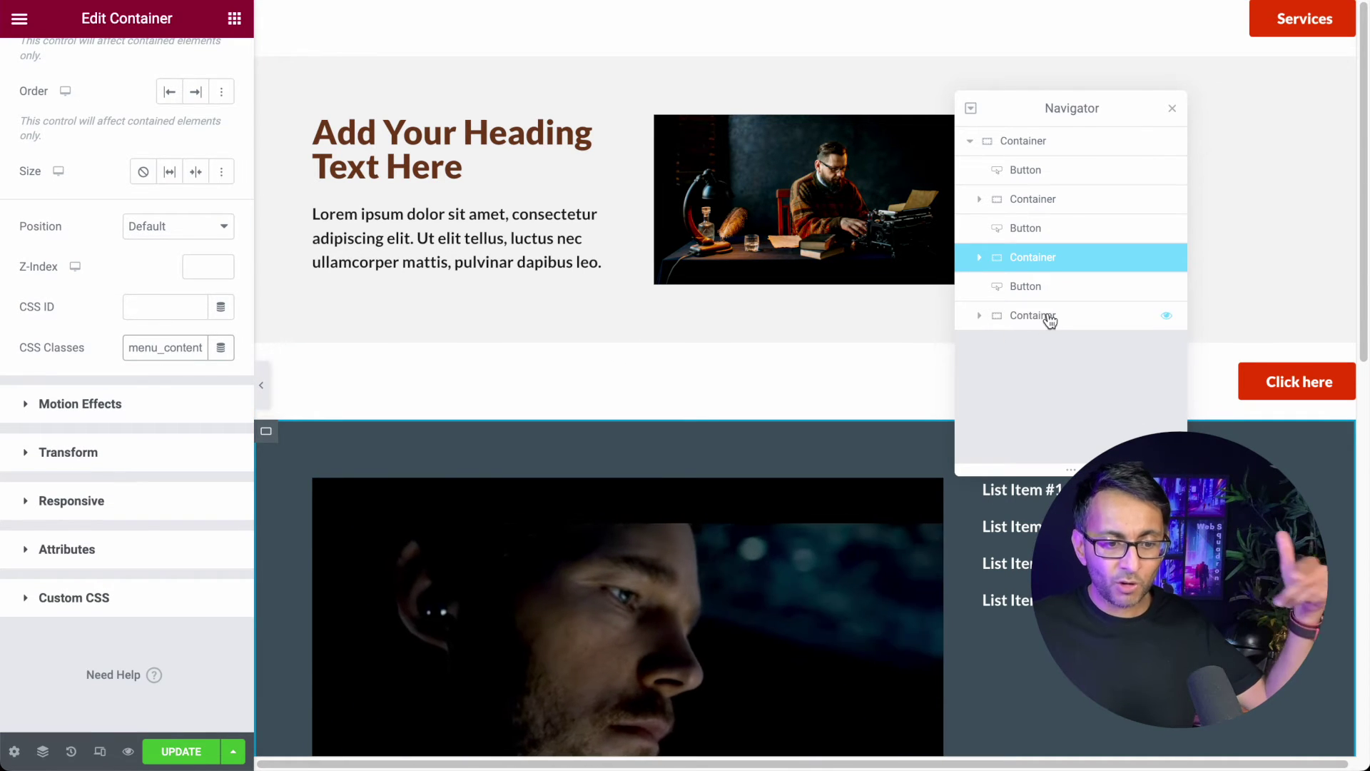
click(1049, 315)
click(214, 71)
scroll(147, 528, down, 5)
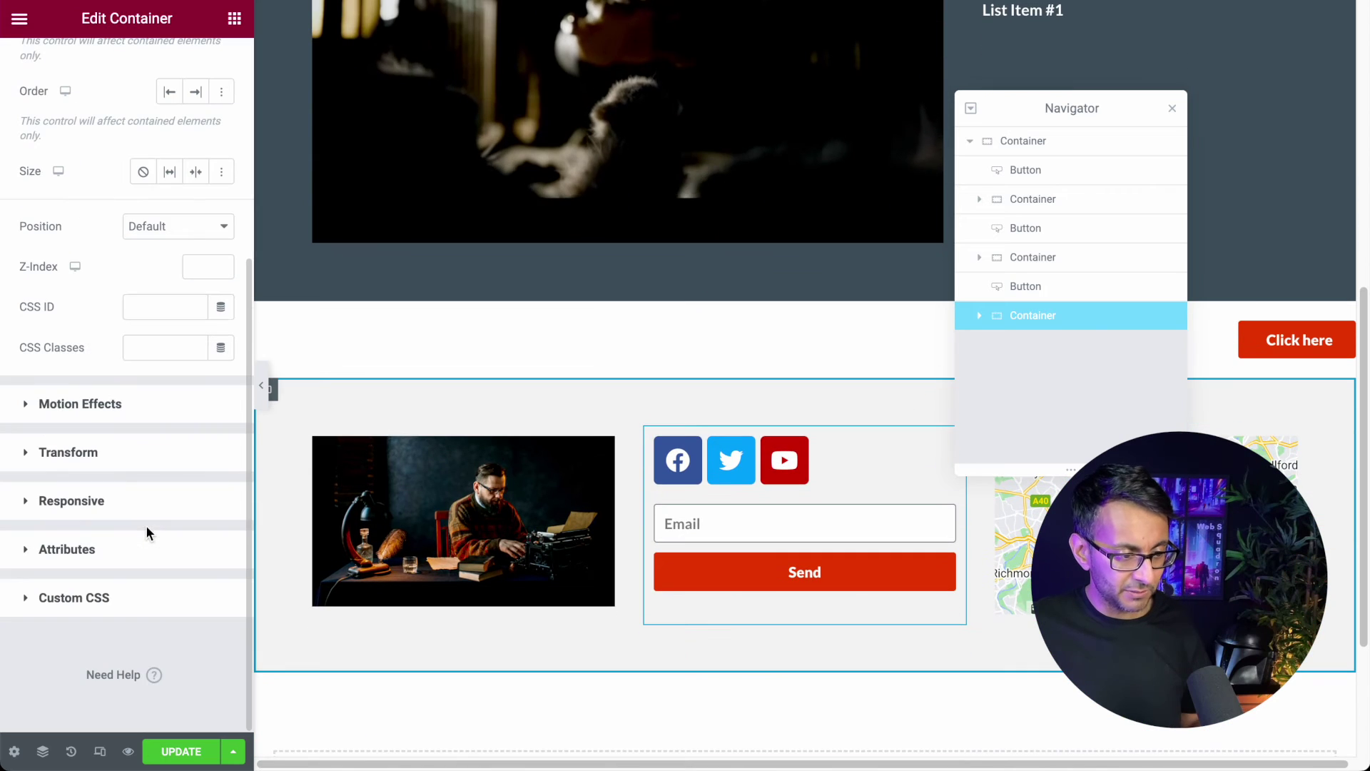
click(153, 348)
text(menu_content)
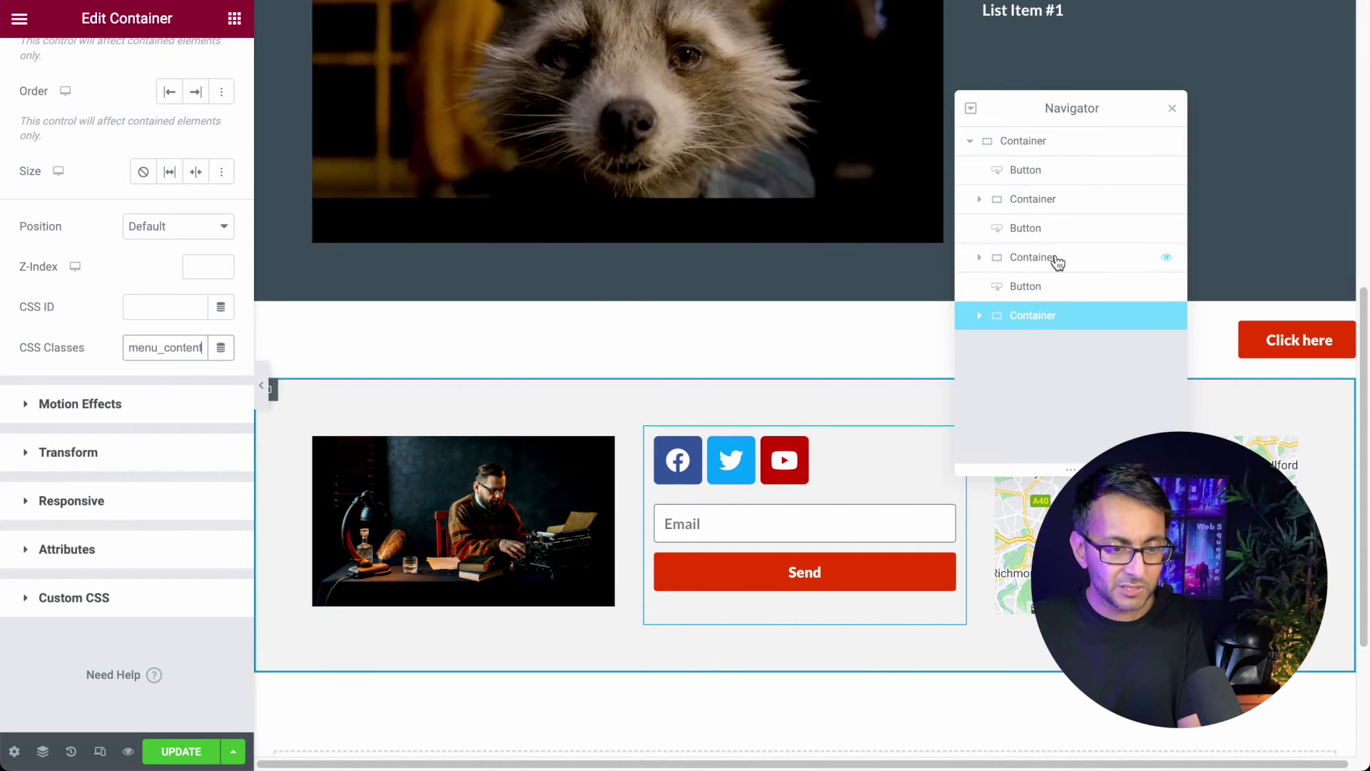
- Paste the prepared mega menu CSS into the outer header container's Custom CSS
click(1171, 108)
scroll(859, 202, up, 7)
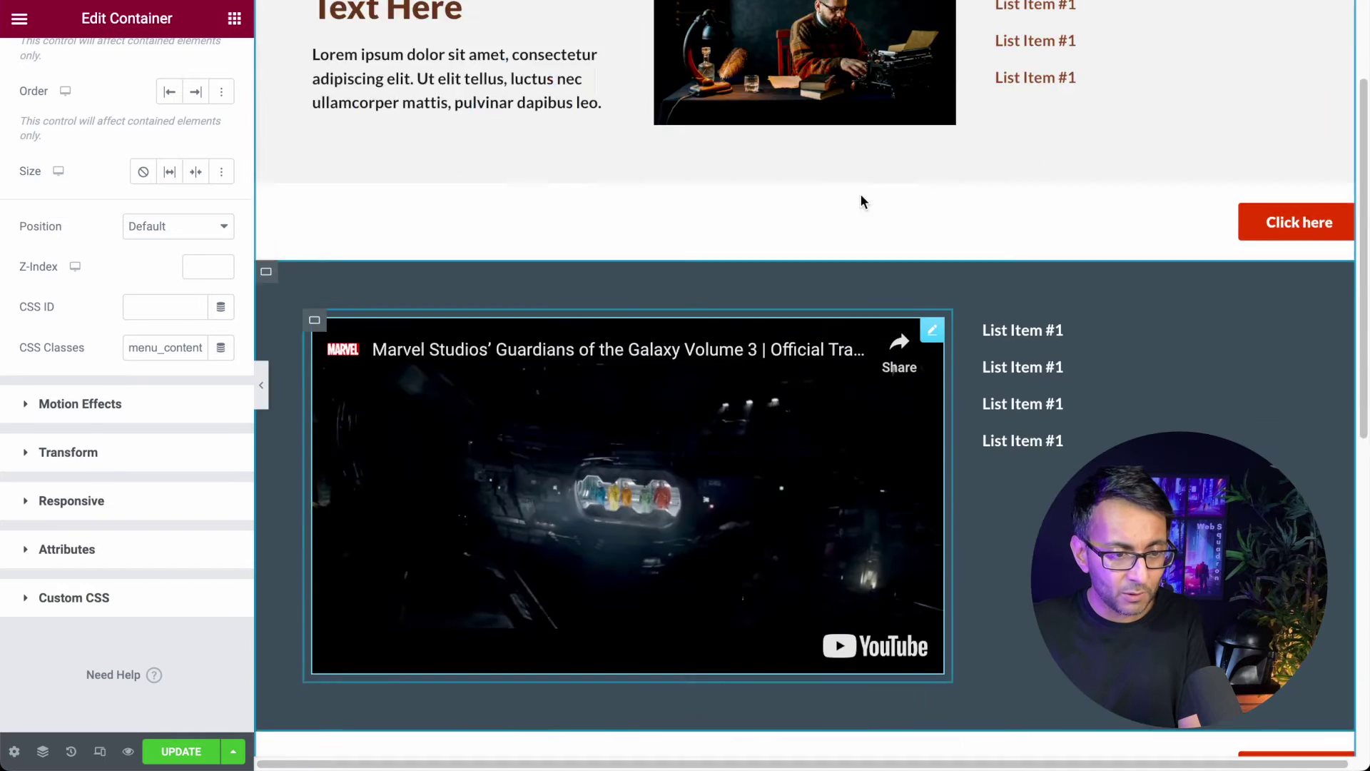
click(805, 16)
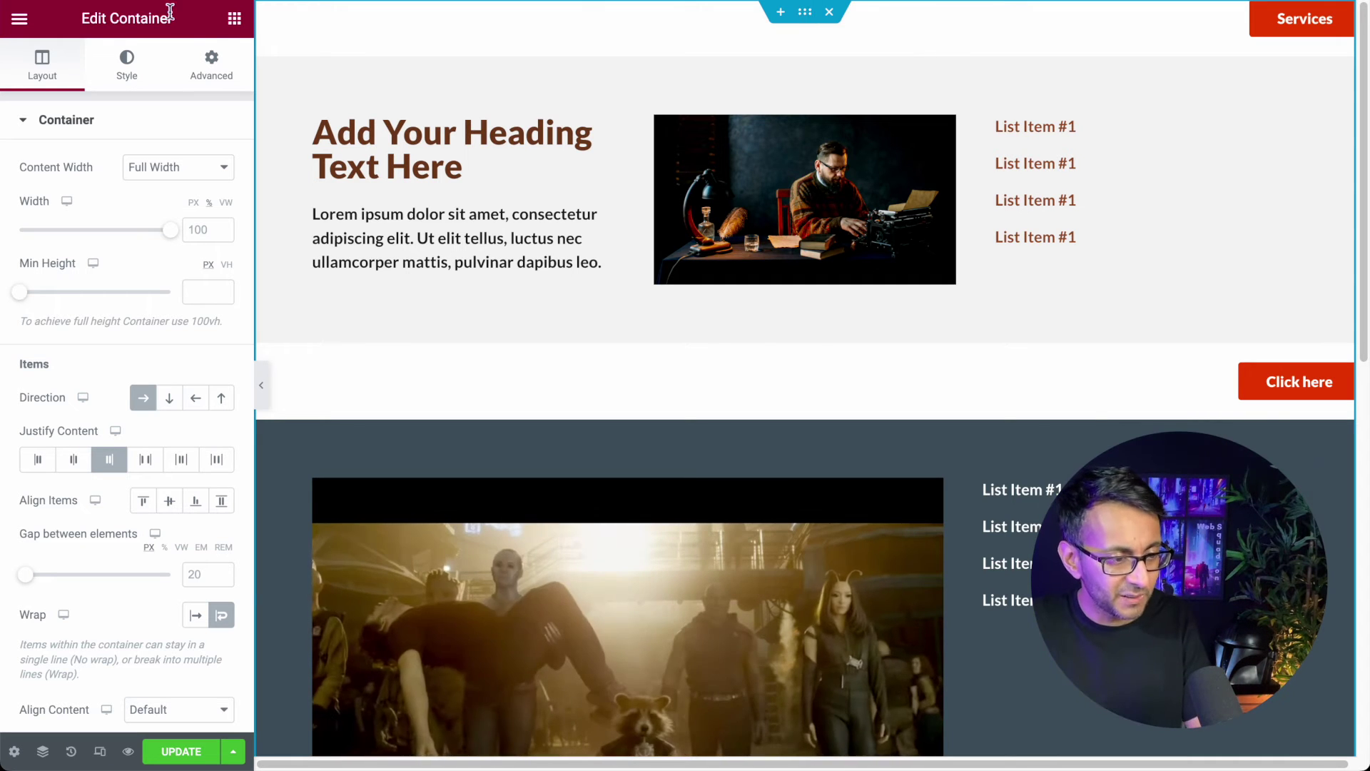
click(211, 63)
click(98, 603)
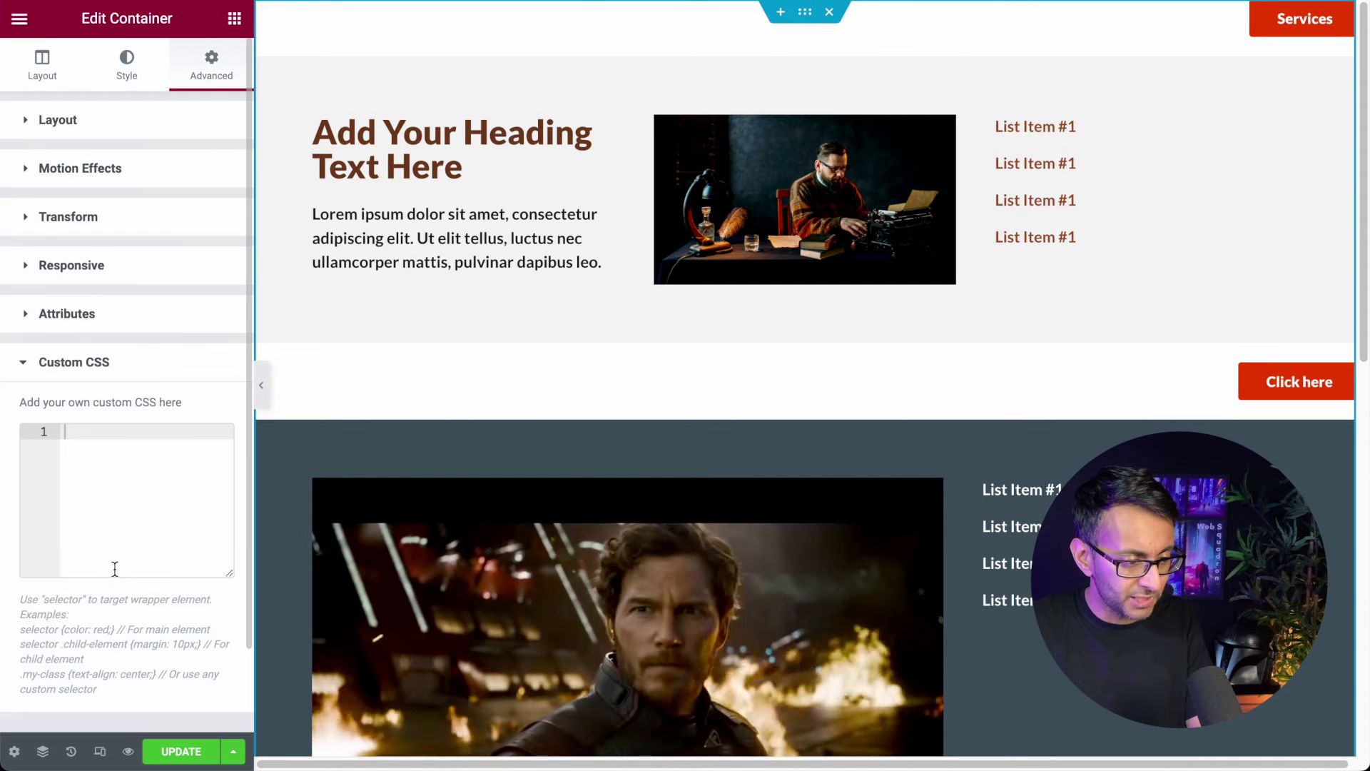
click(110, 485)
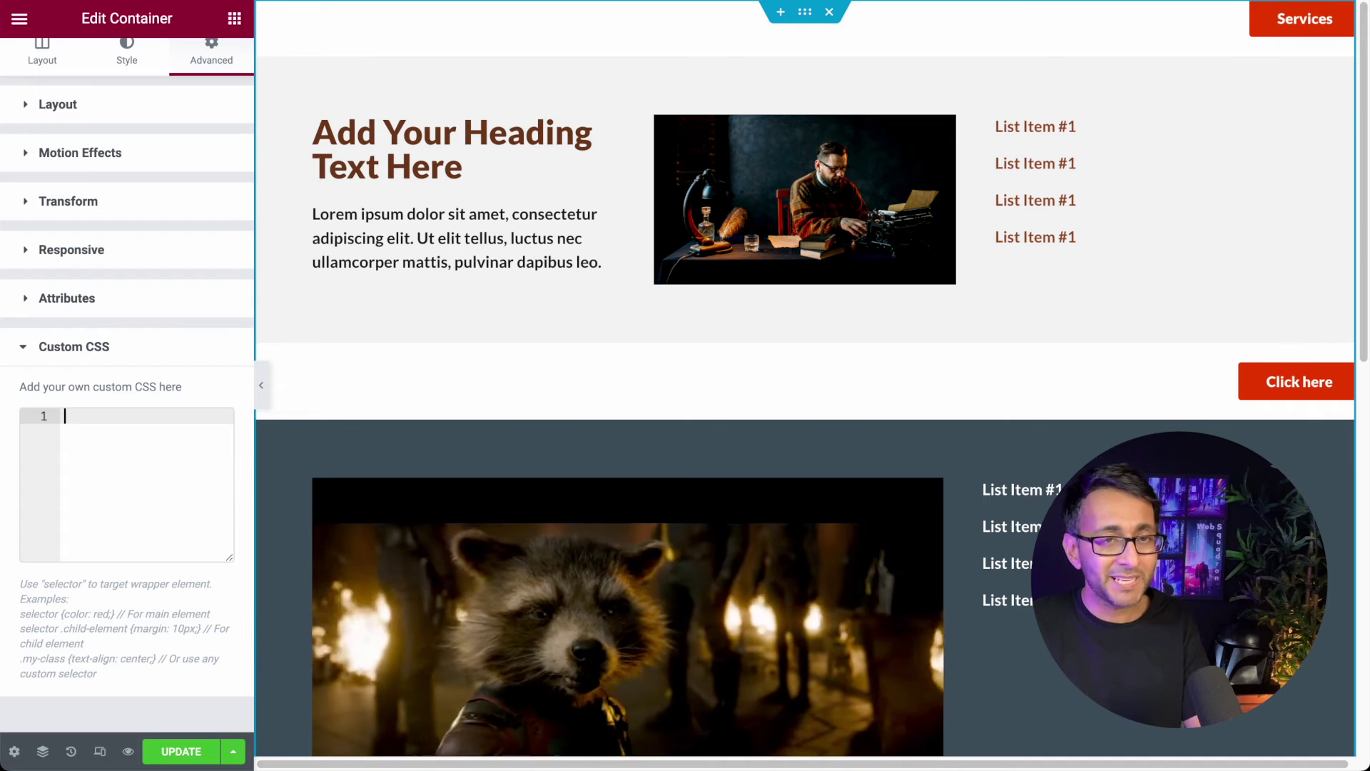
key(ctrl+v)
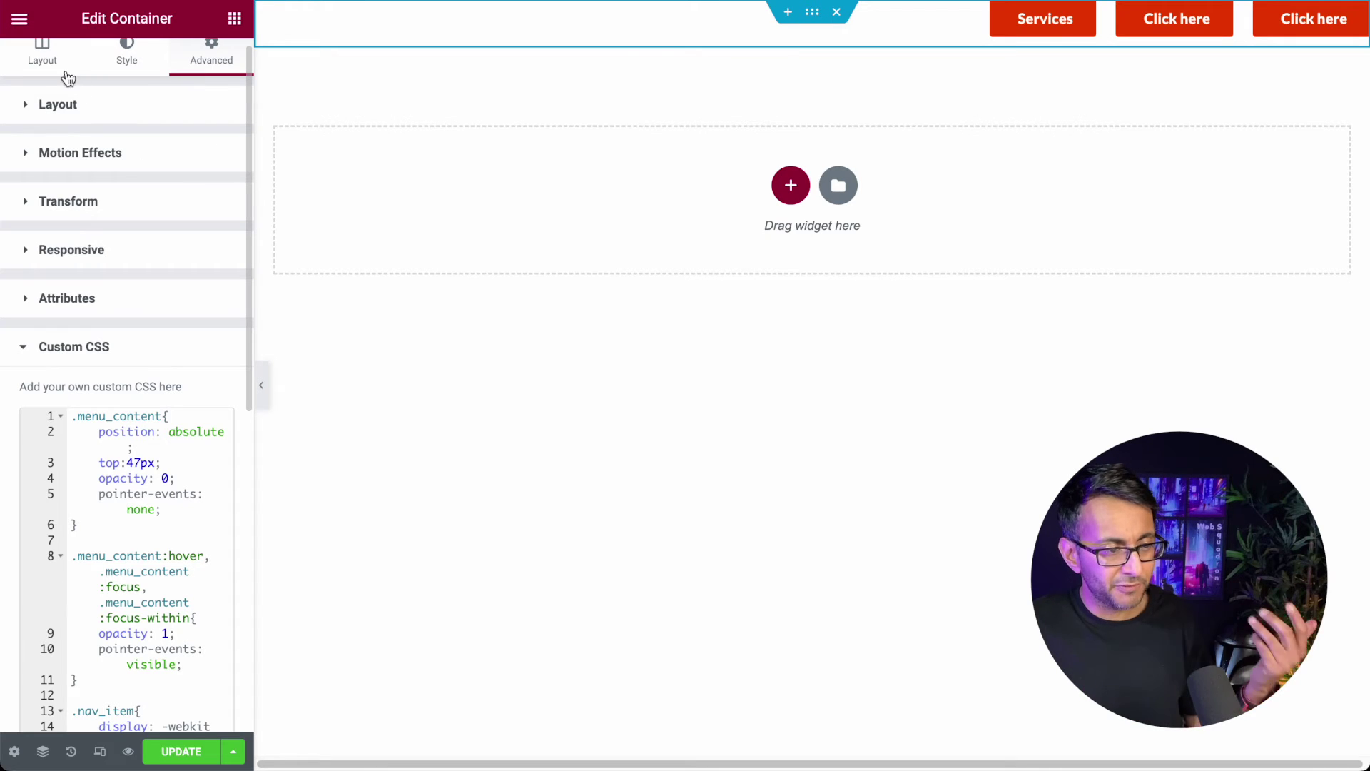
- Center the header items vertically, set padding to 11 top and 12 right, and save
click(43, 60)
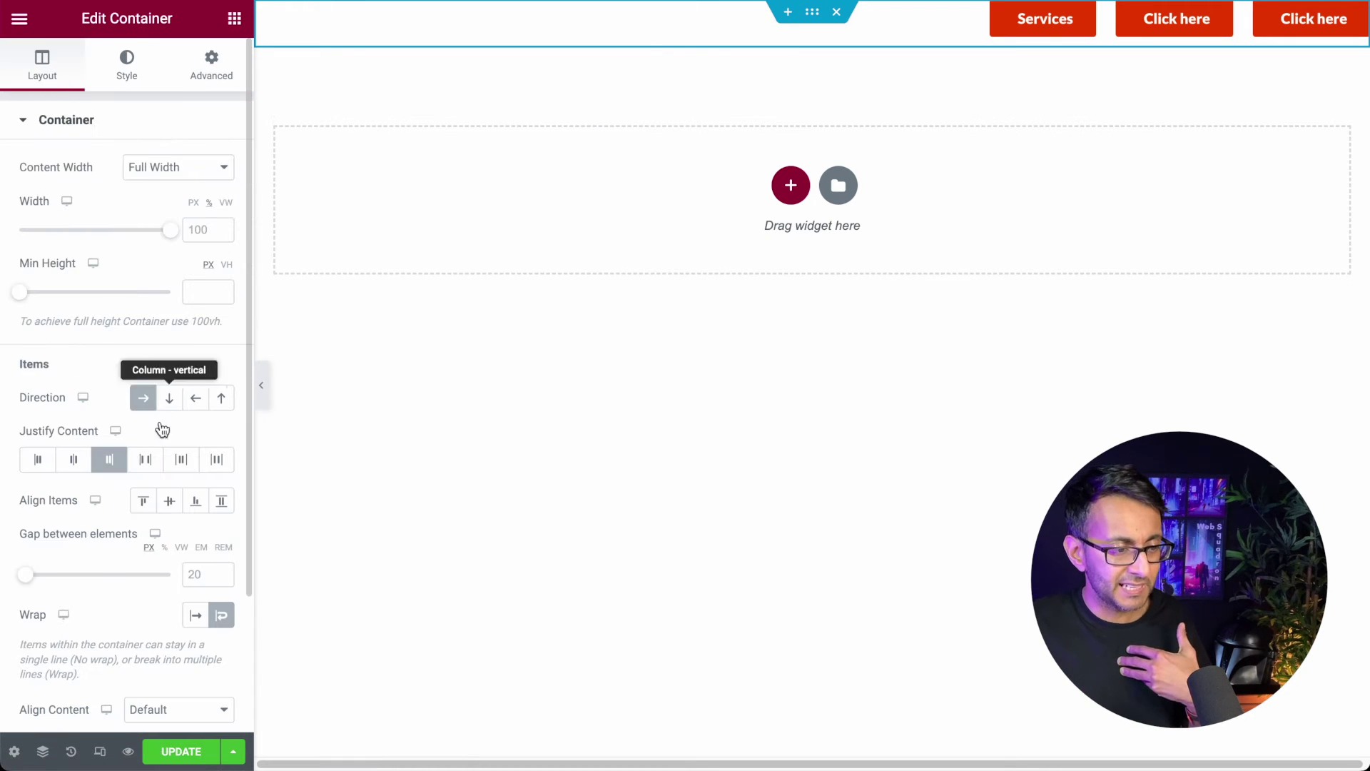
click(167, 503)
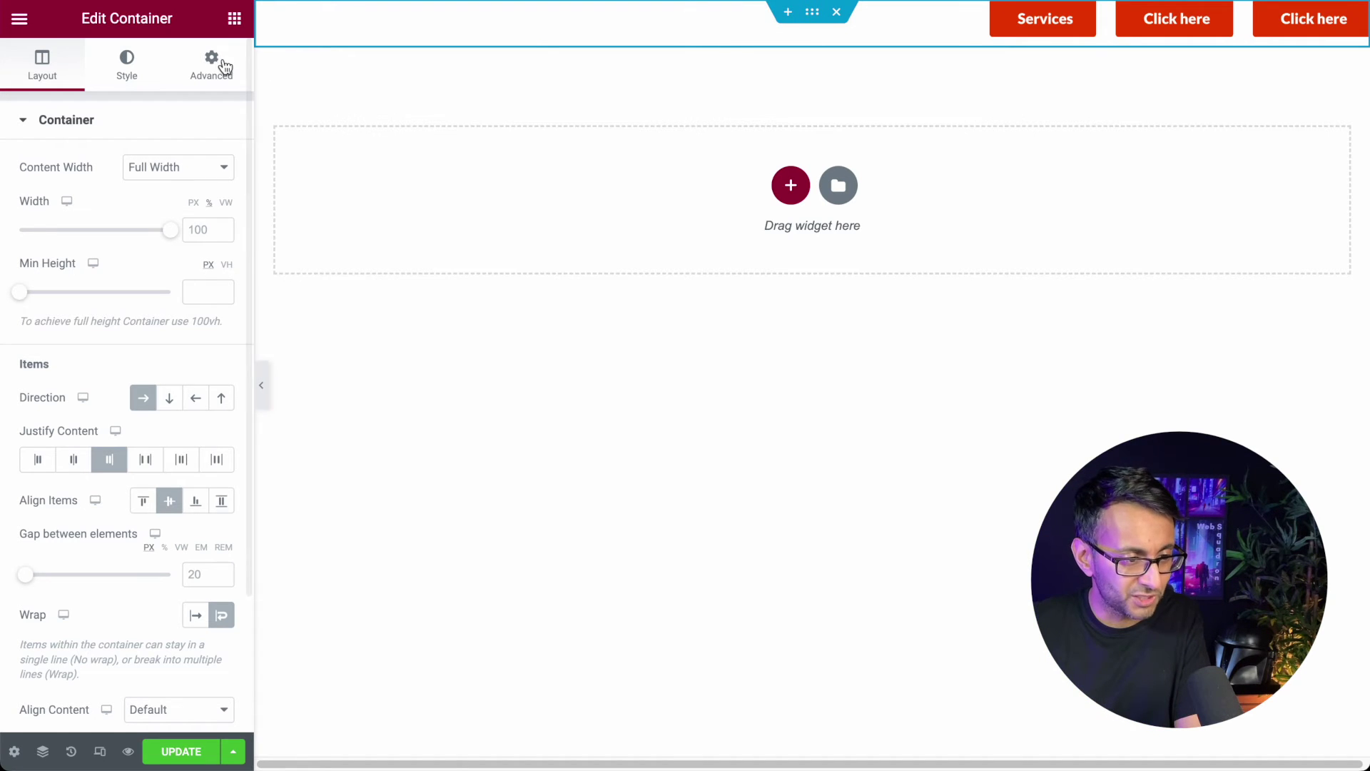
click(219, 66)
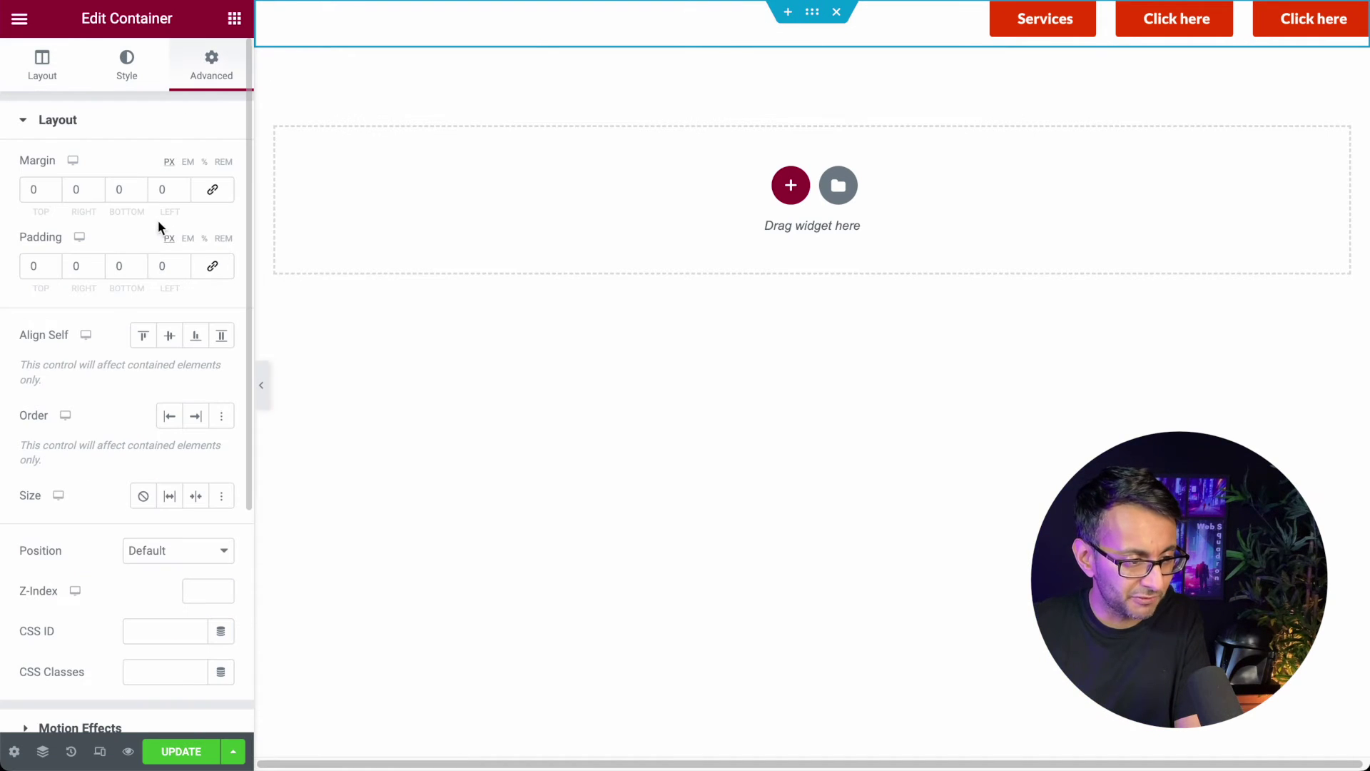
click(48, 267)
scroll(51, 267, up, 9)
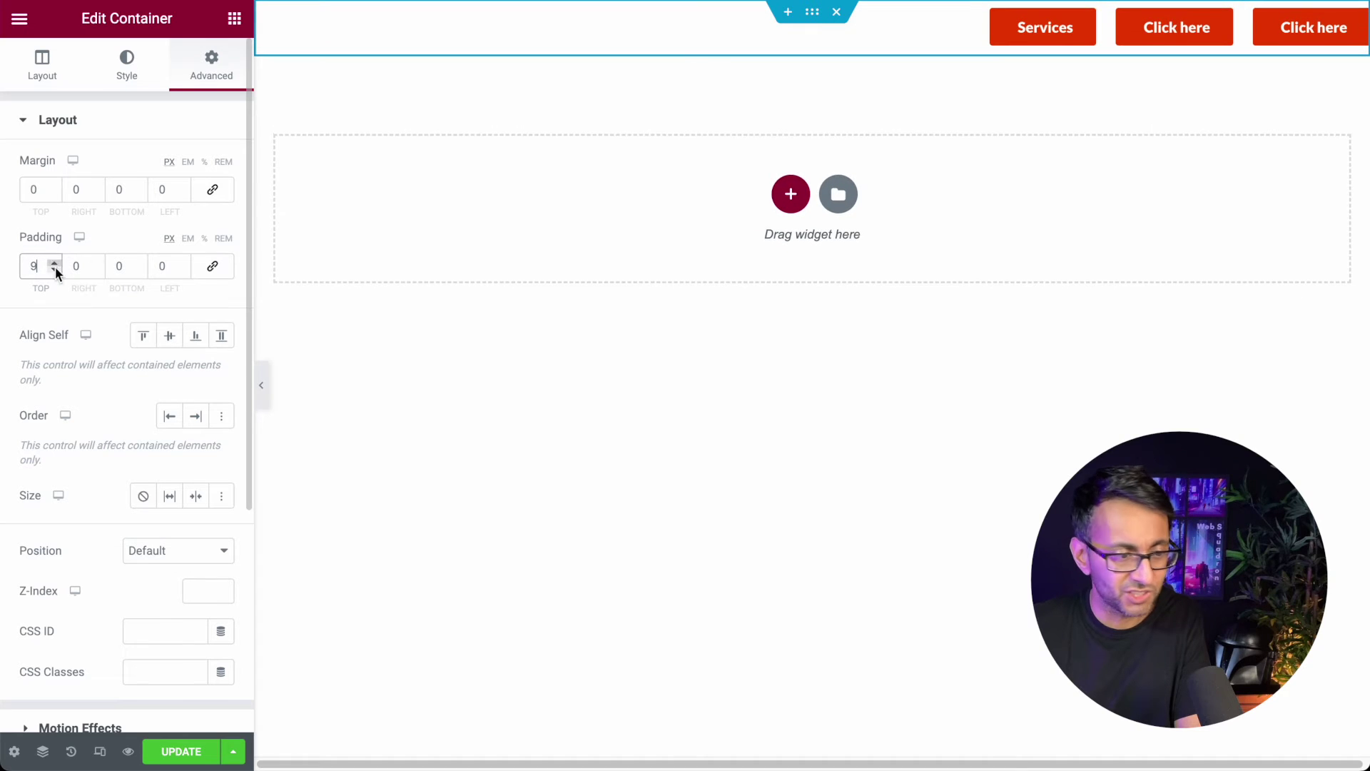
click(97, 270)
scroll(98, 270, up, 10)
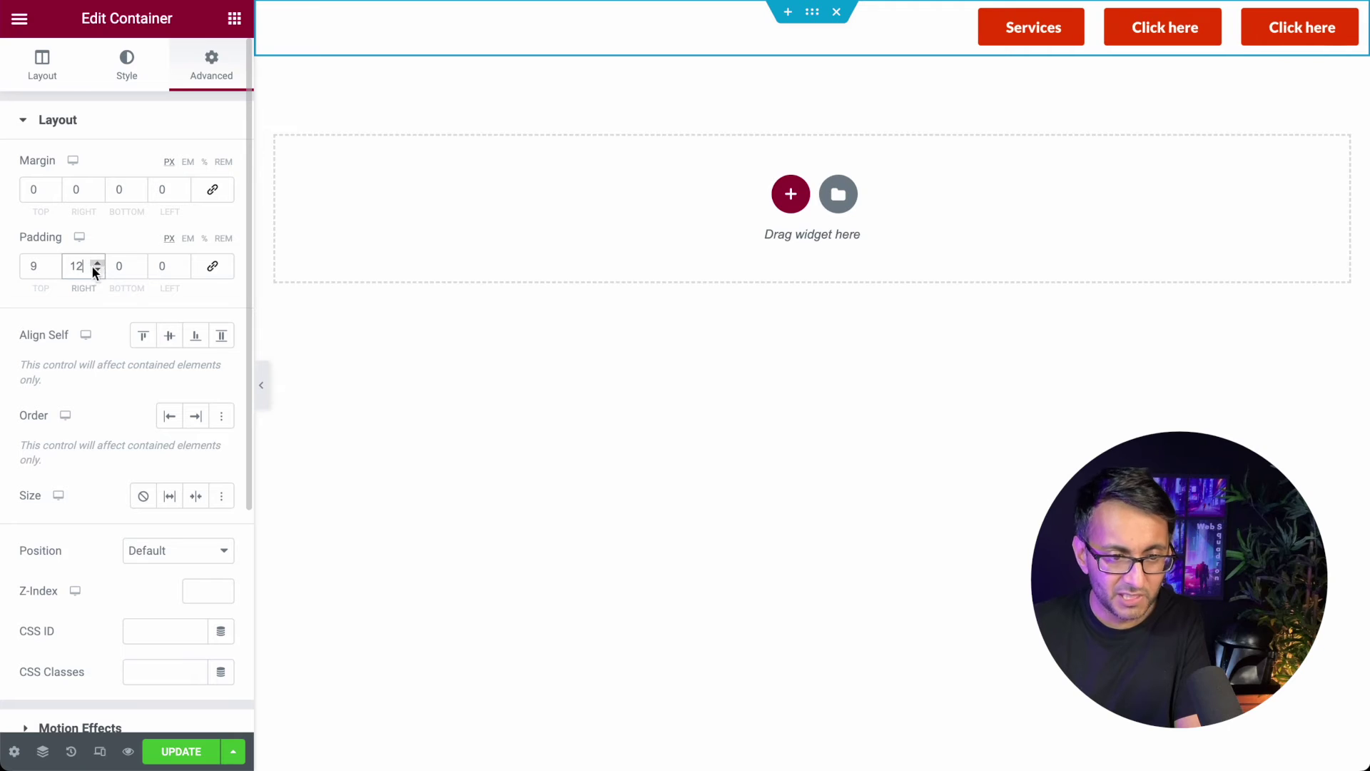
scroll(51, 267, up, 2)
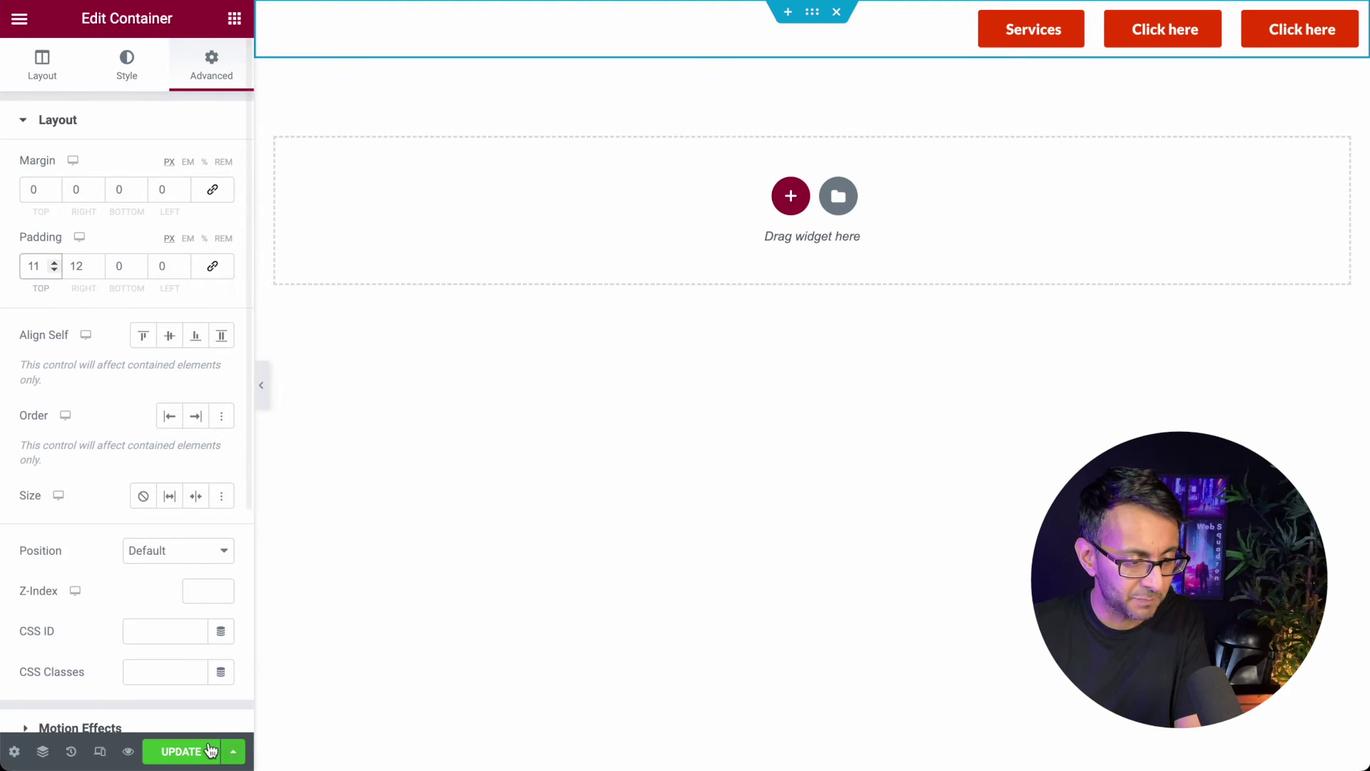
click(208, 751)
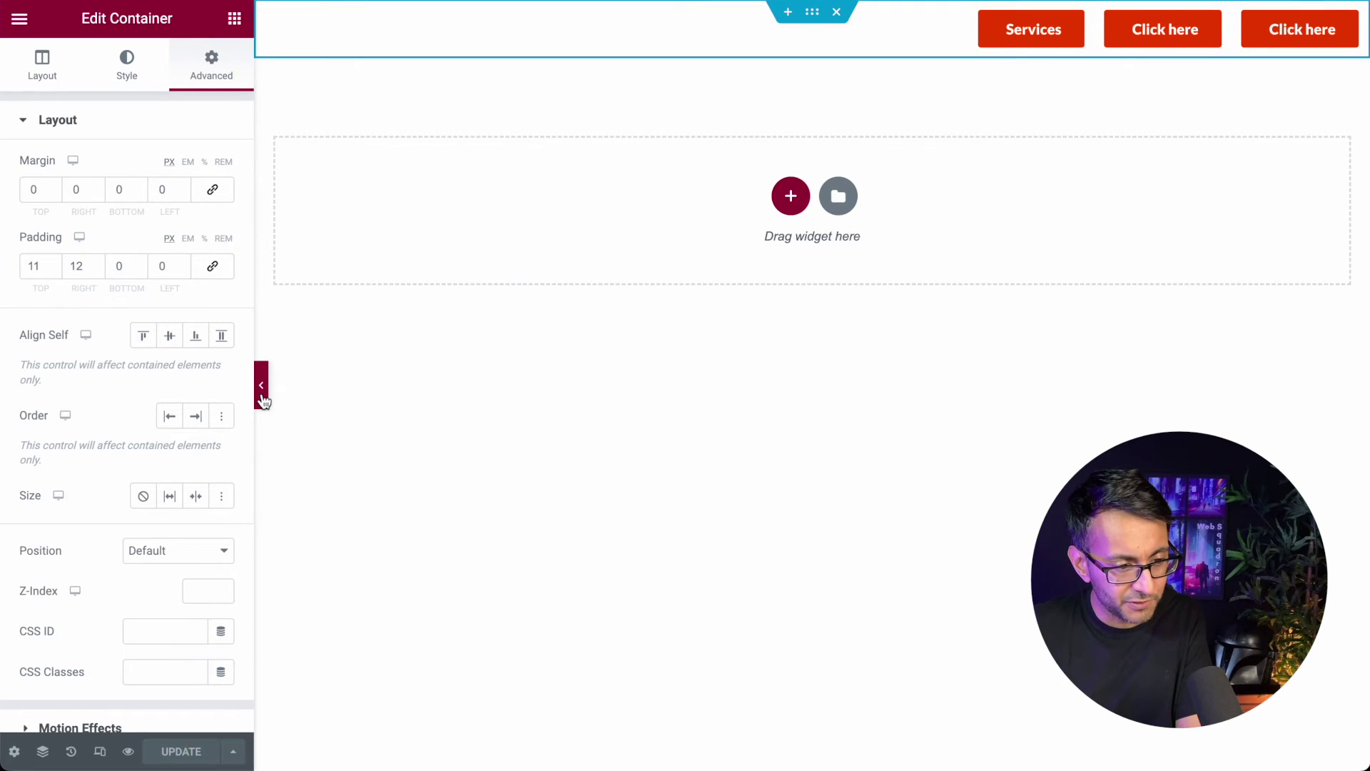
click(262, 385)
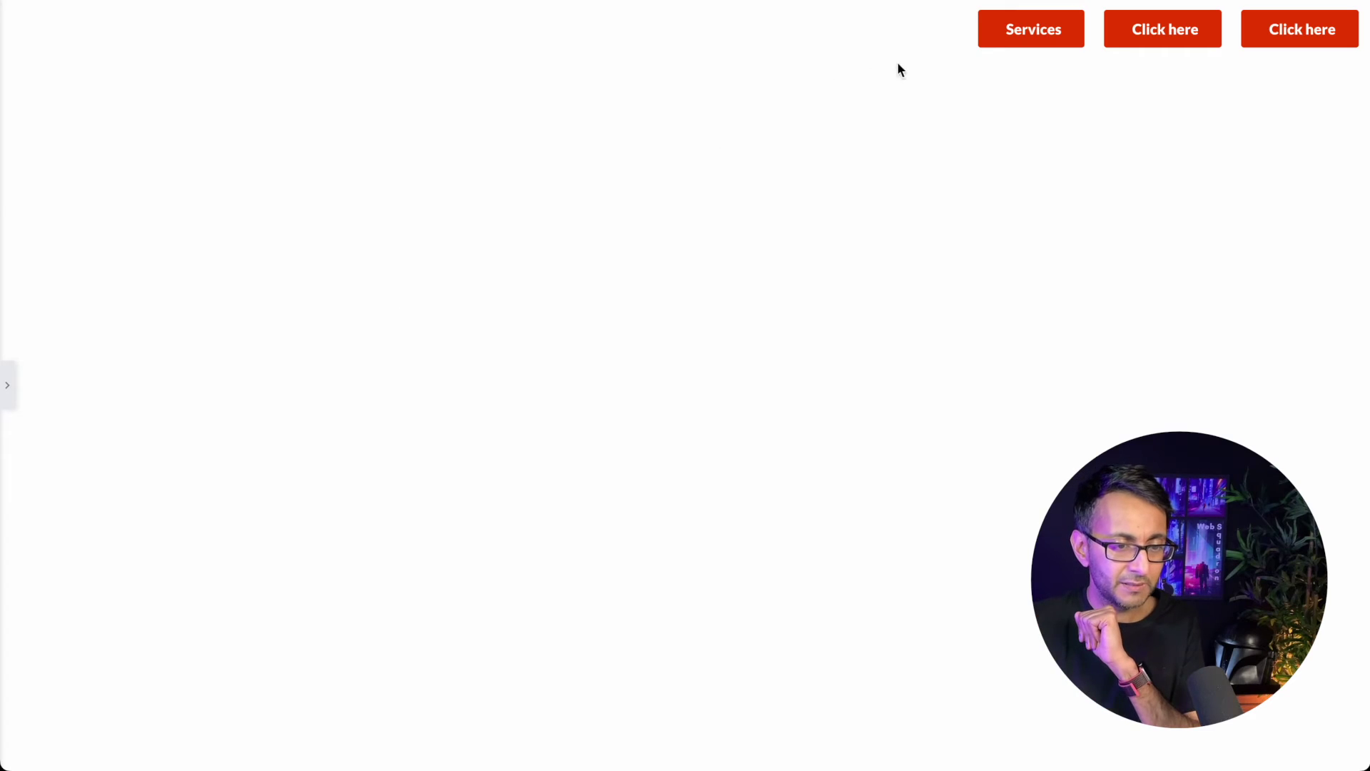
- Hover over Services in the full preview to confirm its mega menu drops down
mouse_move(999, 40)
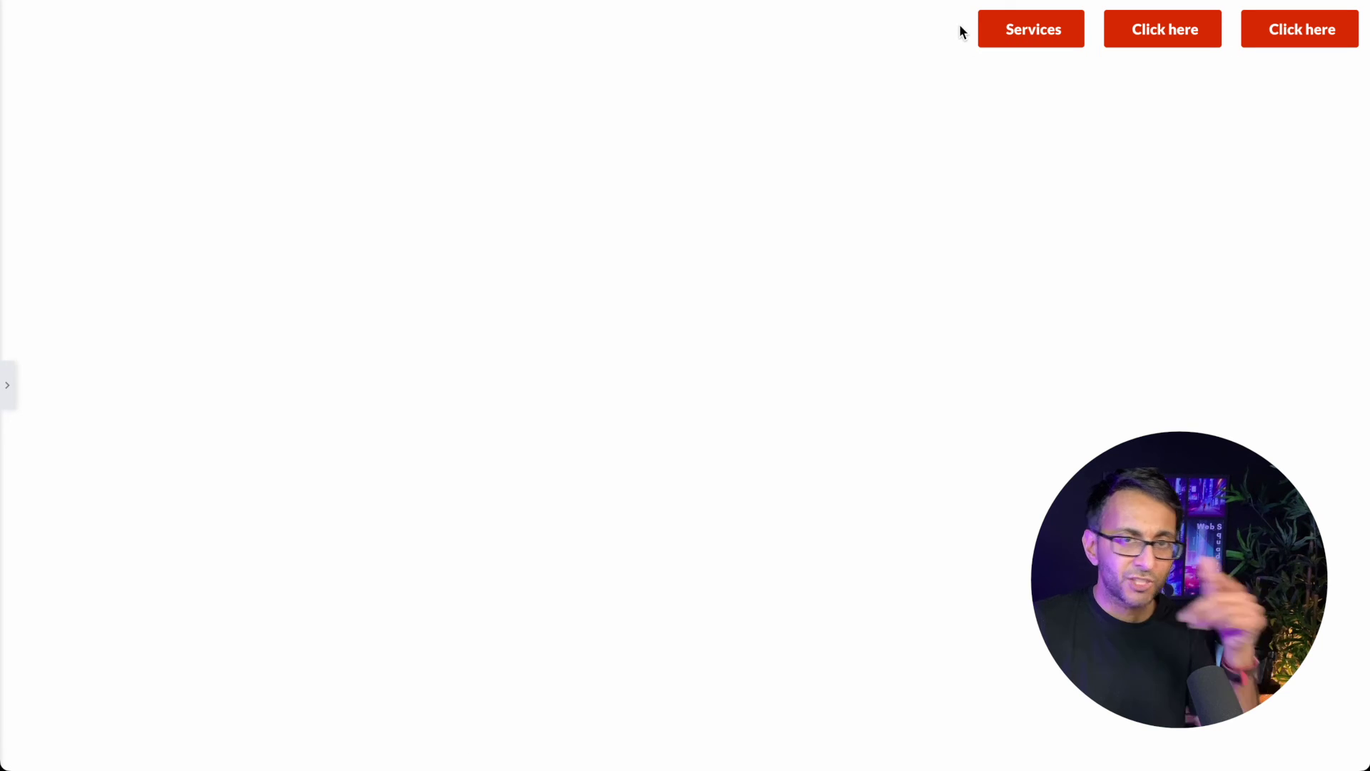
mouse_move(1032, 32)
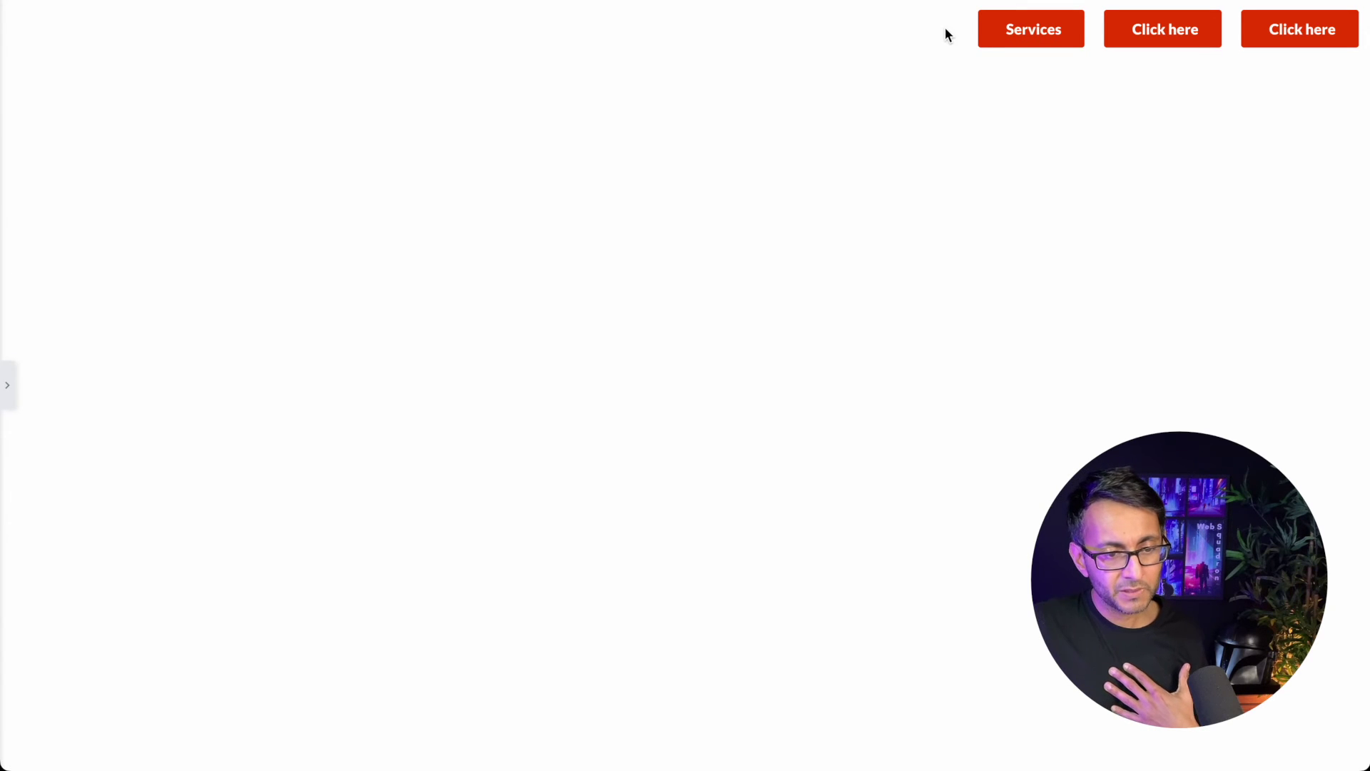
mouse_move(987, 40)
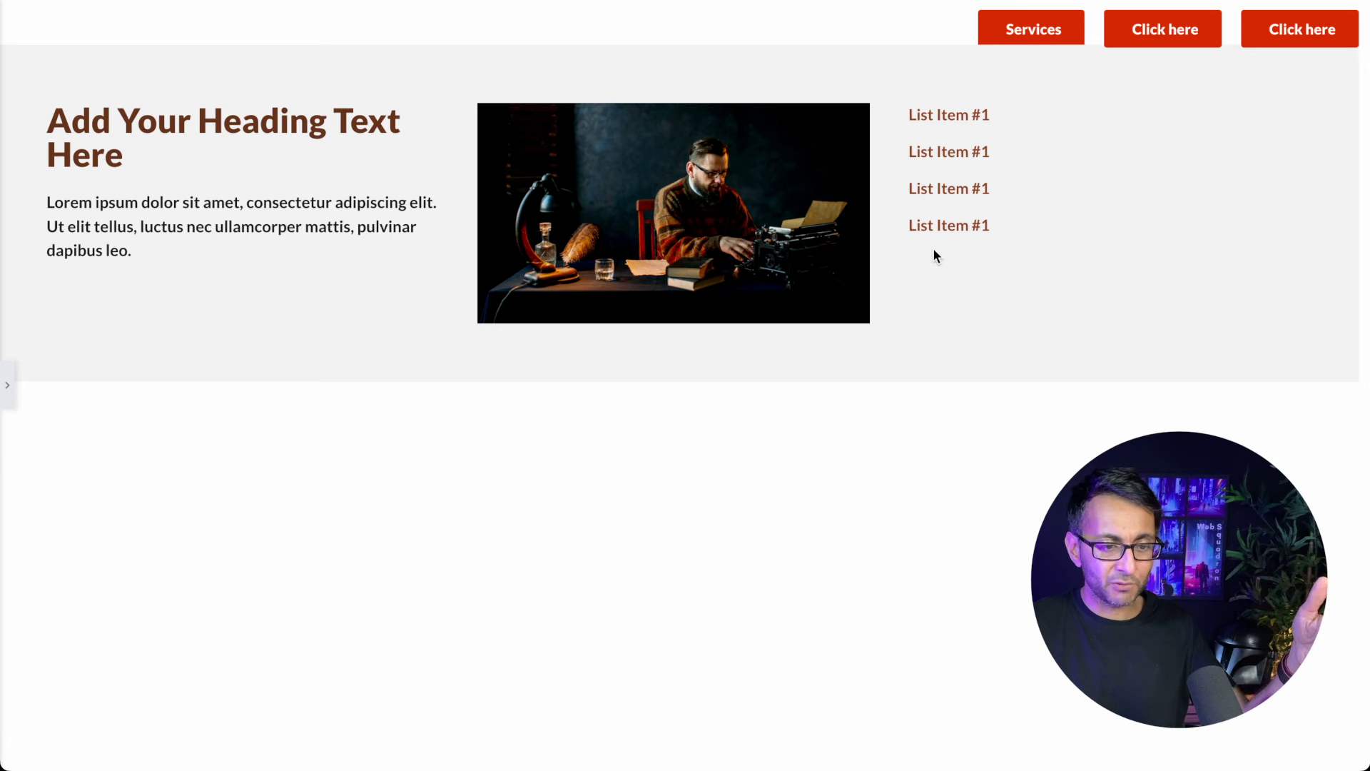
- Test the contact-form mega menu by typing 'fg' in its email field and clicking the map
mouse_move(1296, 37)
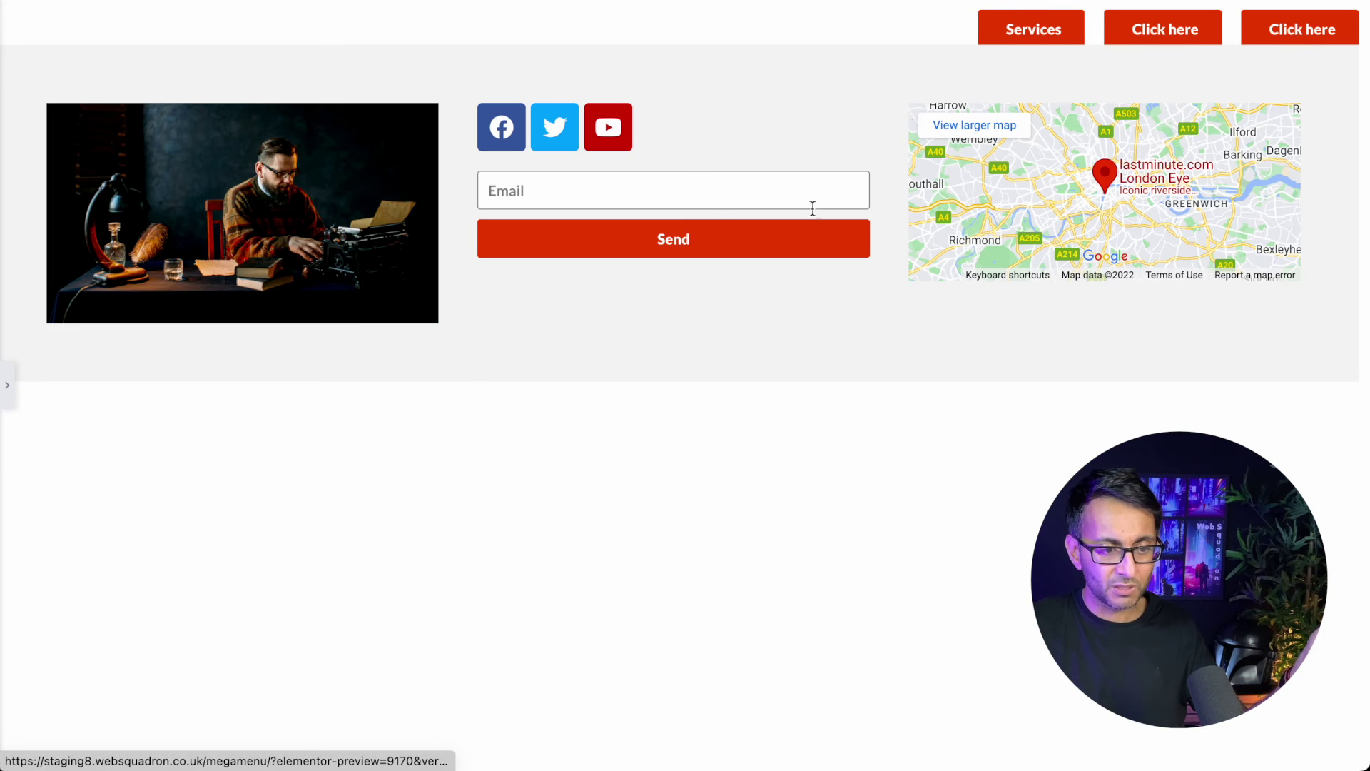
click(715, 192)
text(fgfggfg)
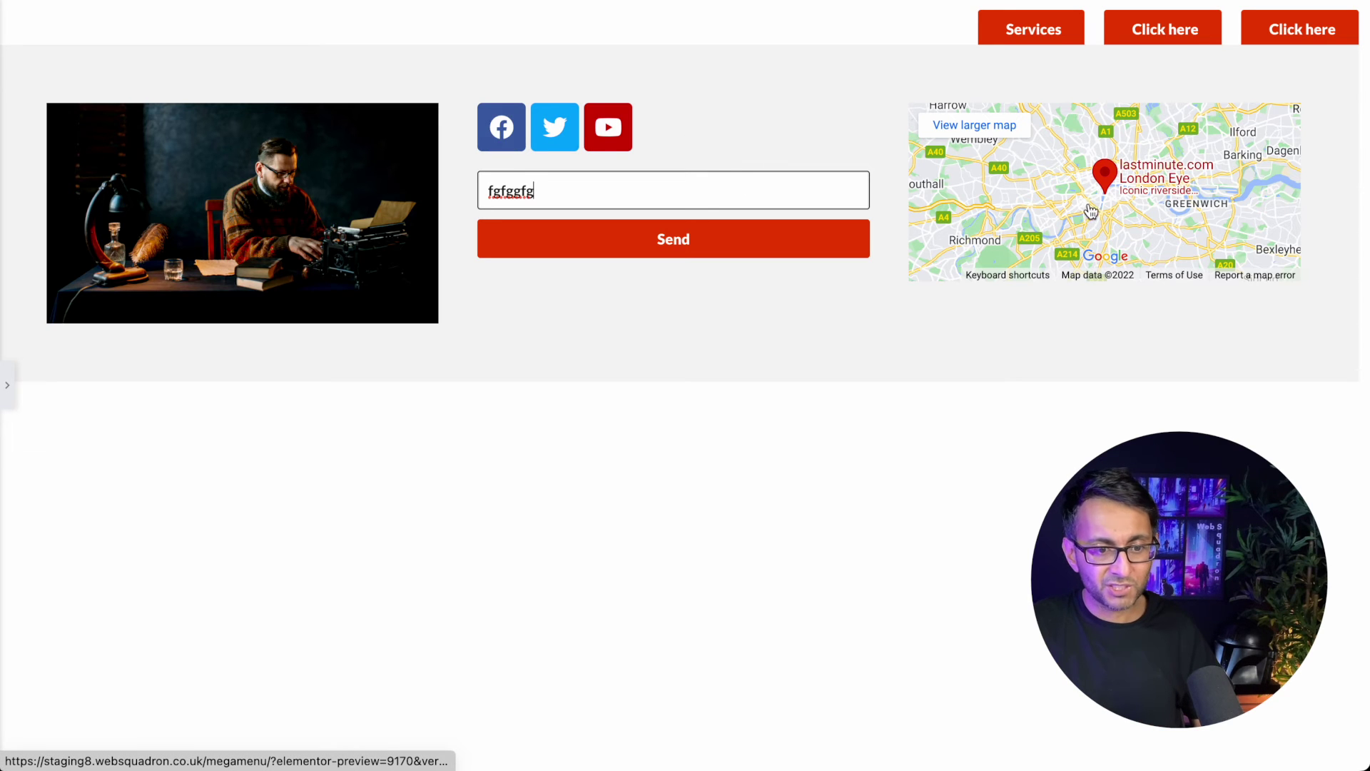
click(1056, 223)
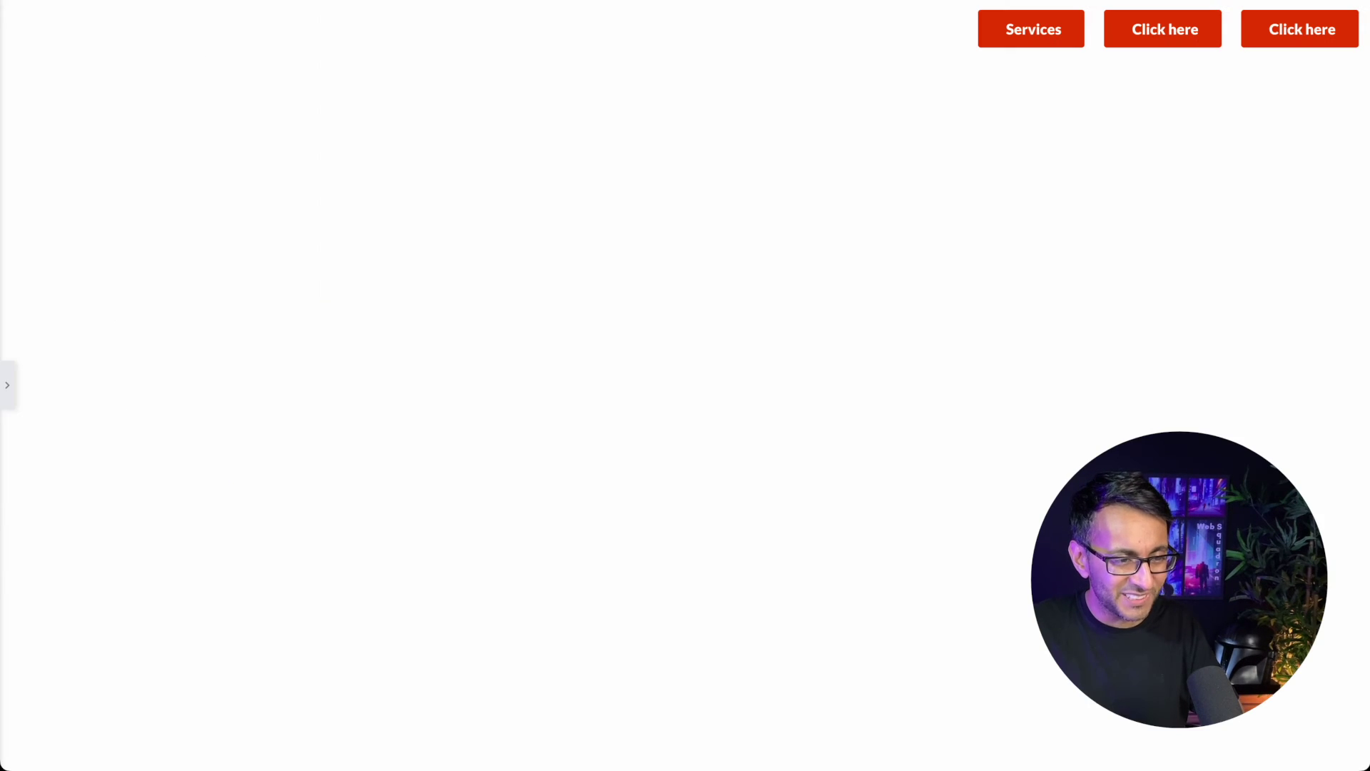
- Hover the remaining nav buttons to check their dropdowns, then bring back the editor panel
mouse_move(1298, 44)
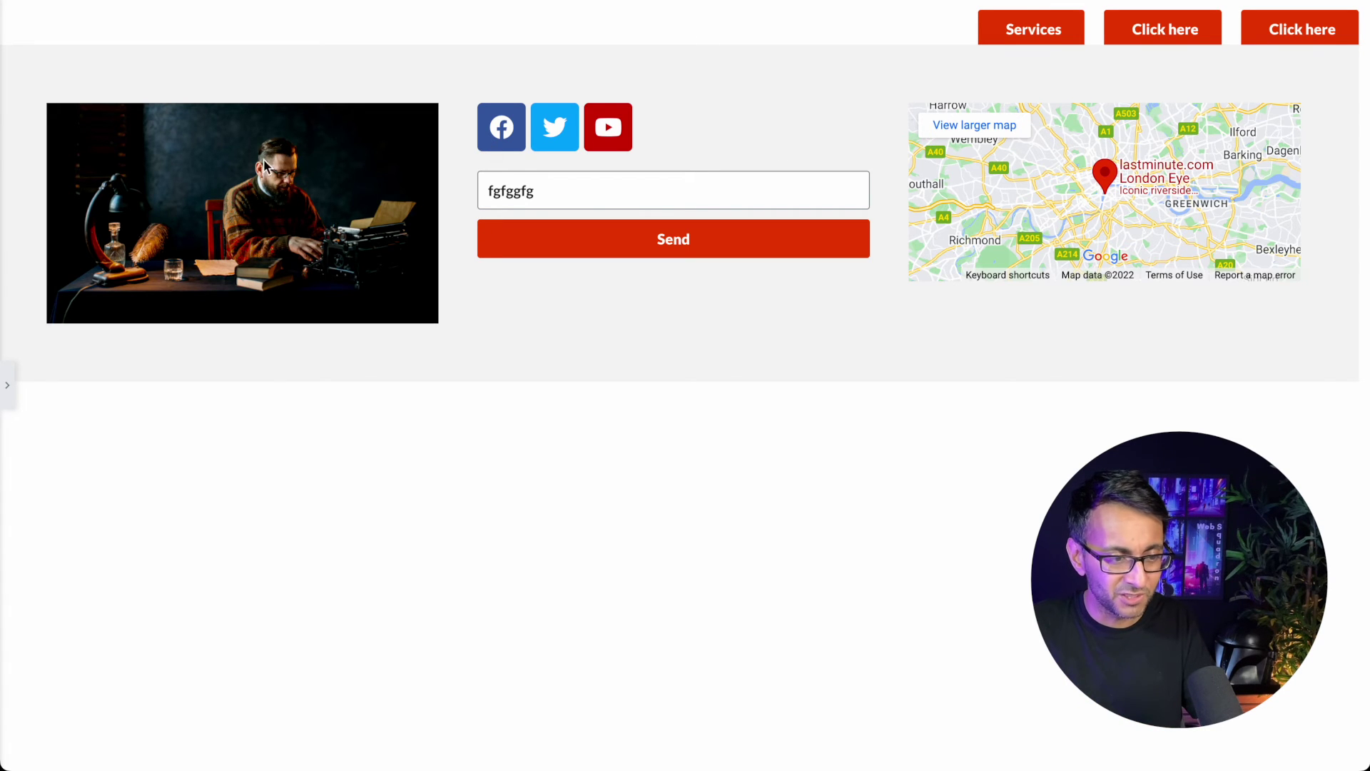
mouse_move(1173, 28)
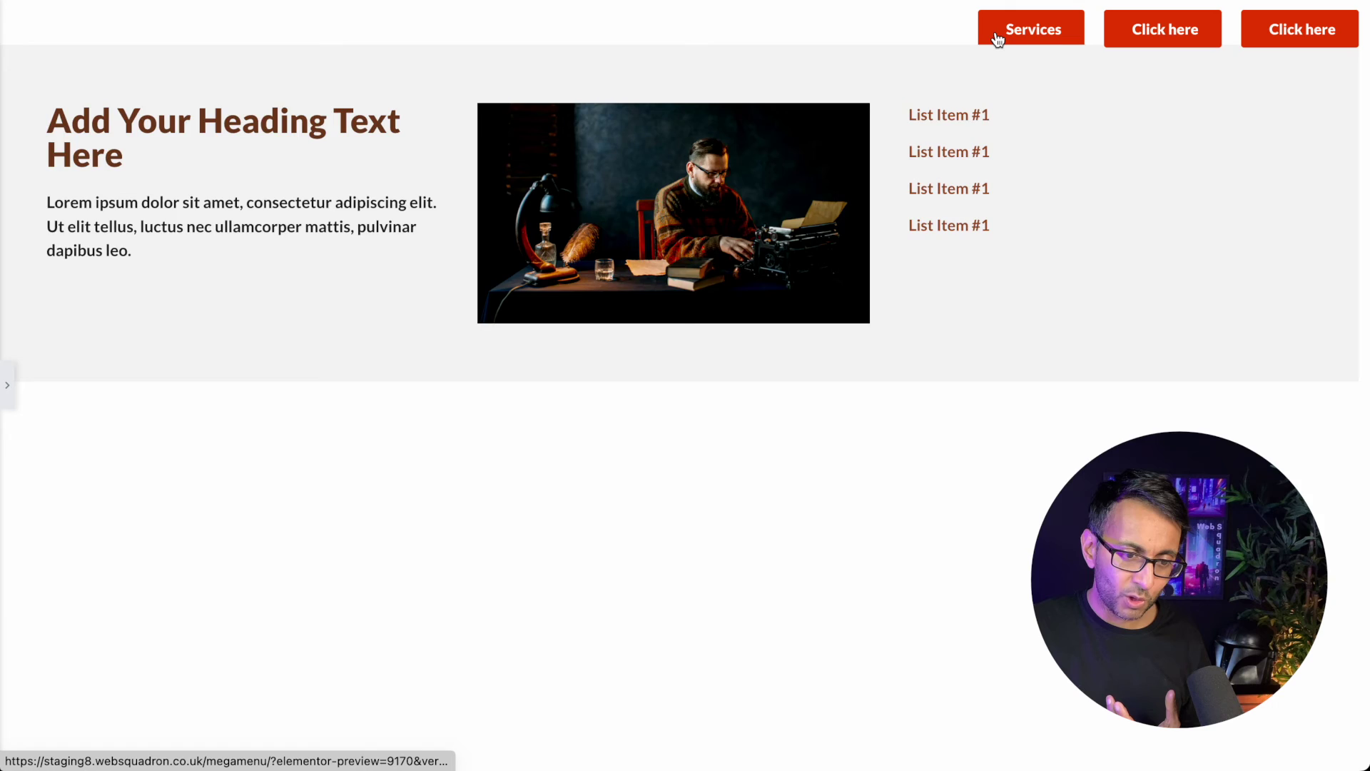
mouse_move(1256, 36)
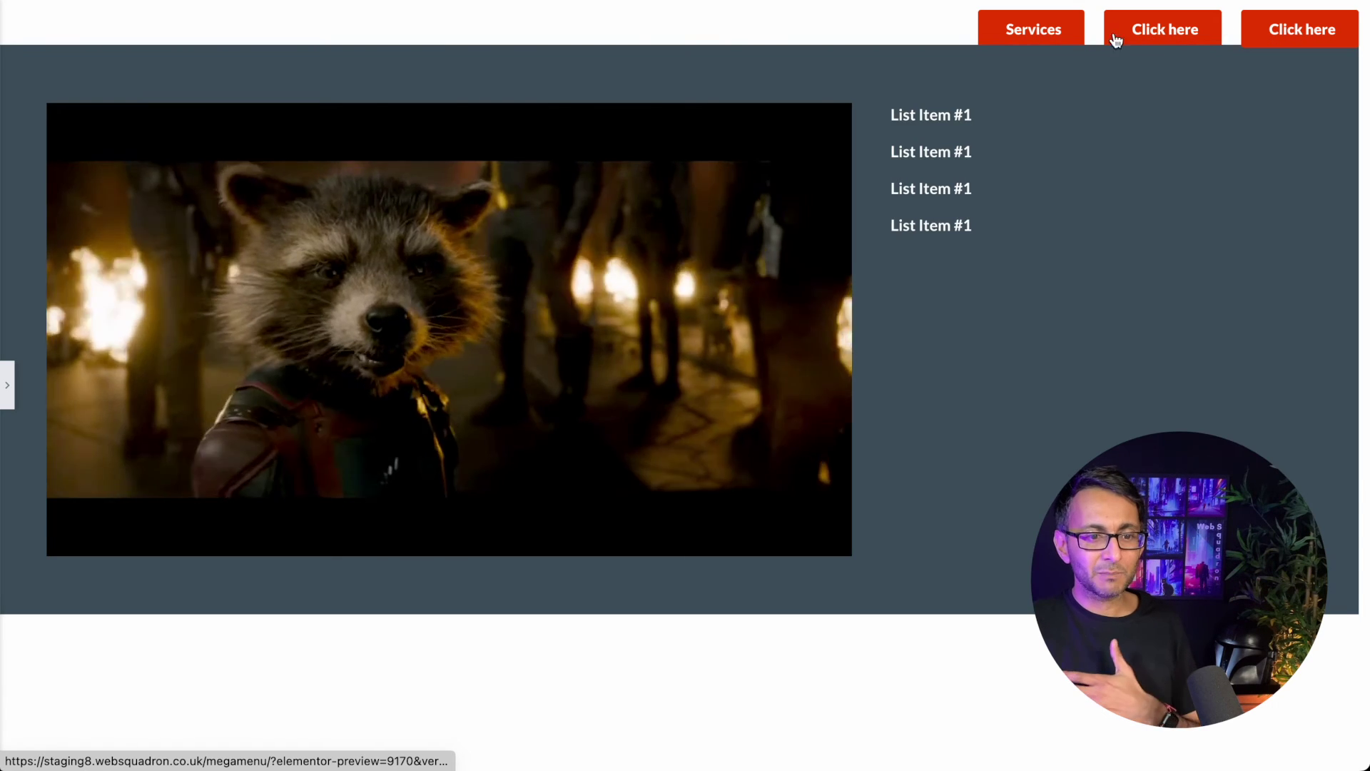
mouse_move(1062, 42)
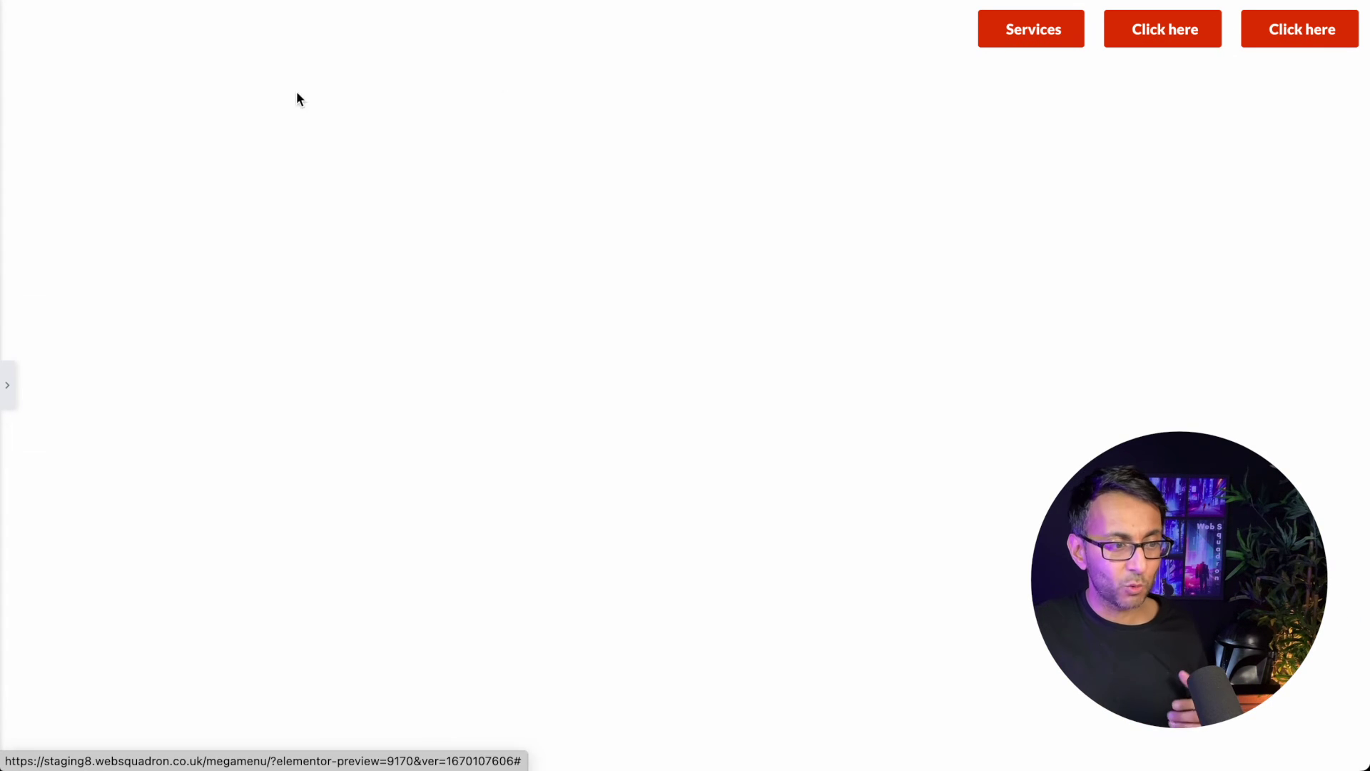
click(8, 403)
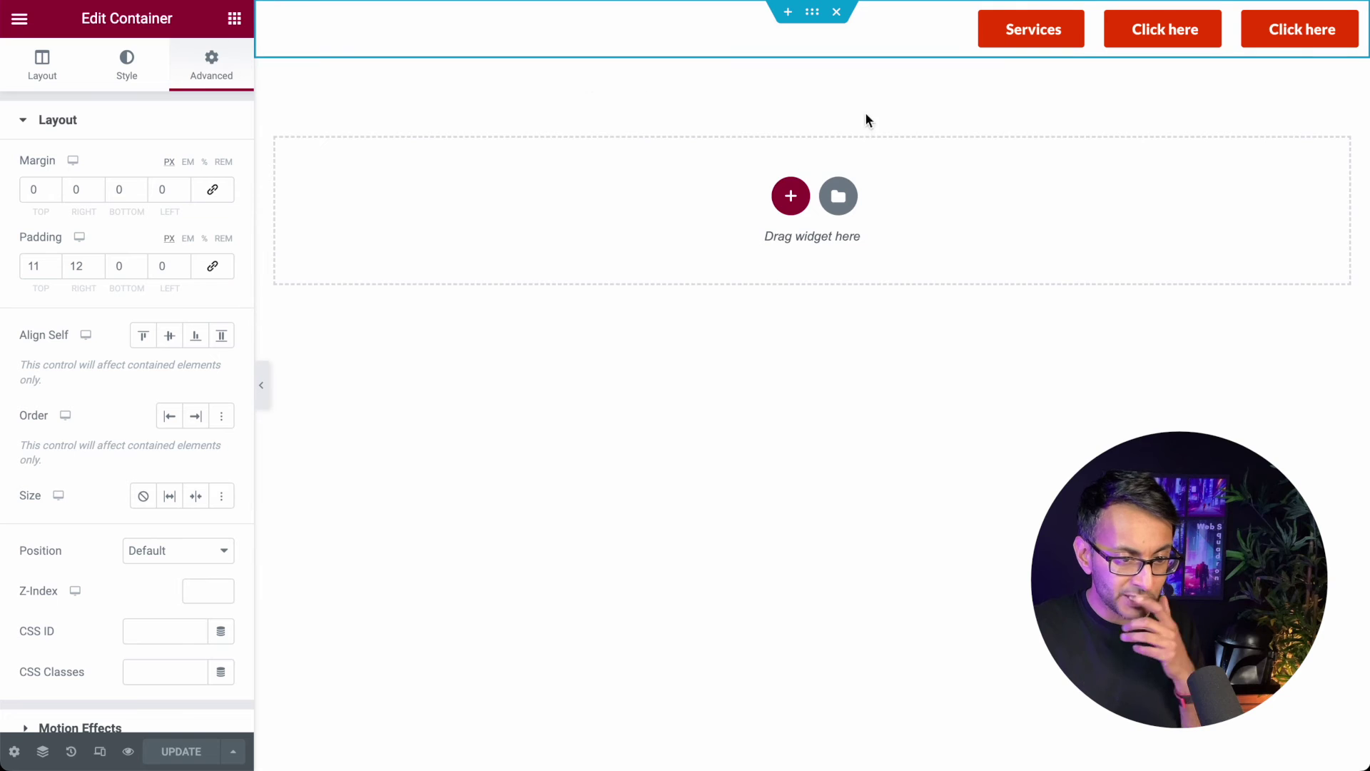
- Check the header in the 360px mobile preview, then return to the 1152 desktop width
click(100, 752)
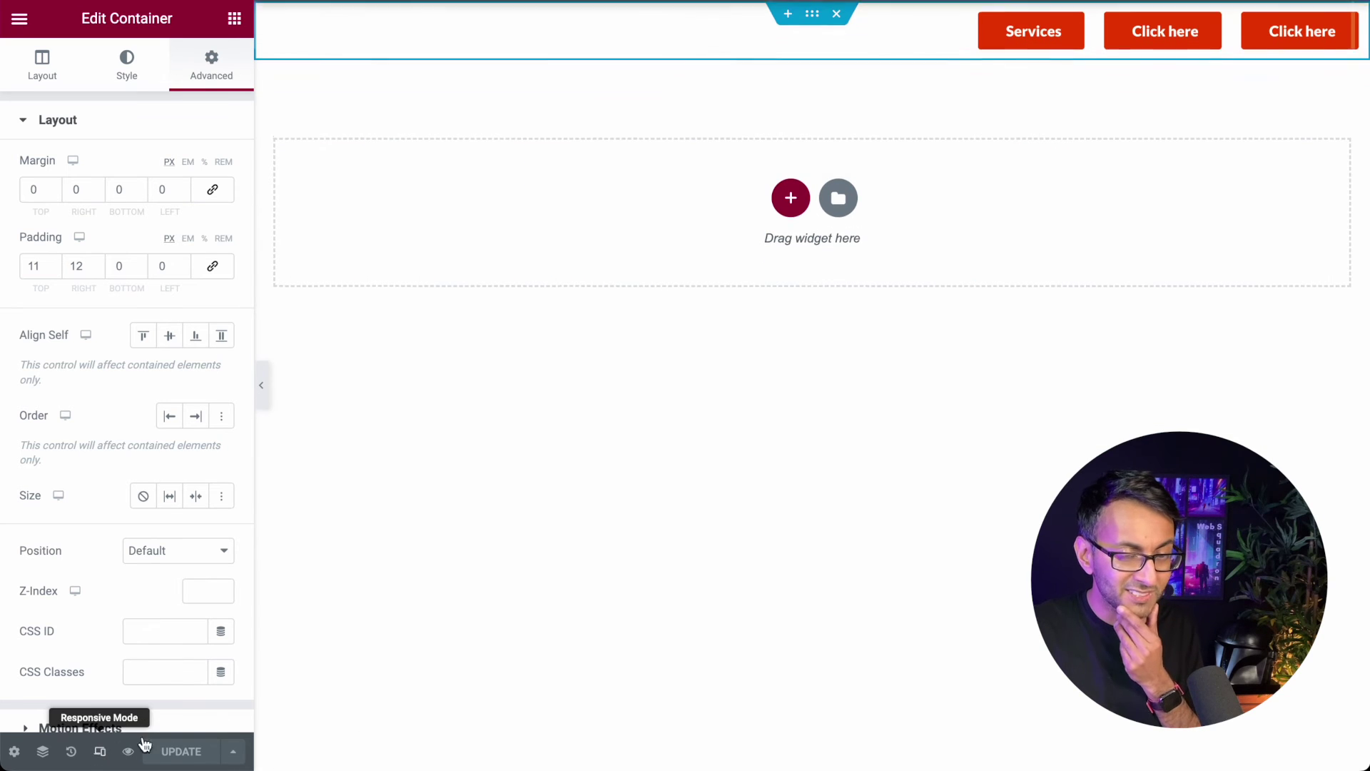
click(755, 27)
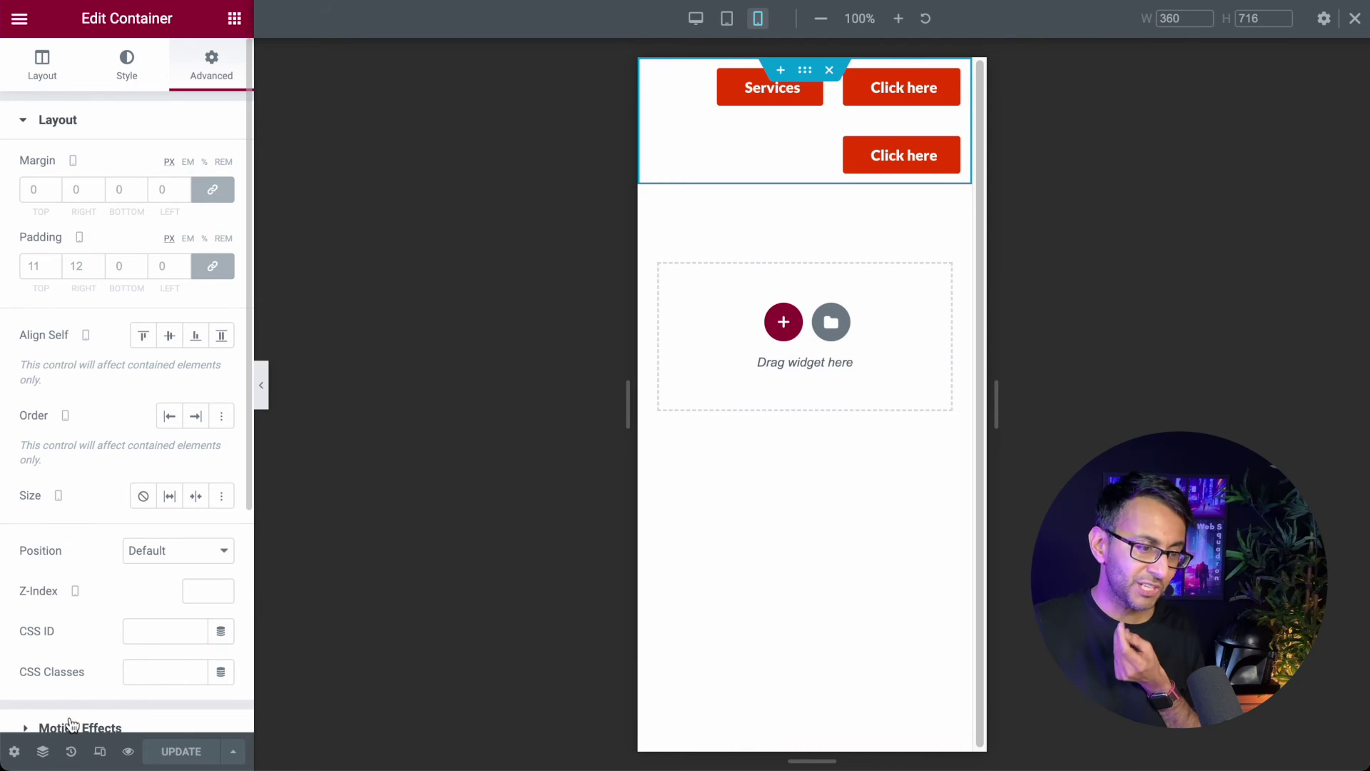
click(695, 19)
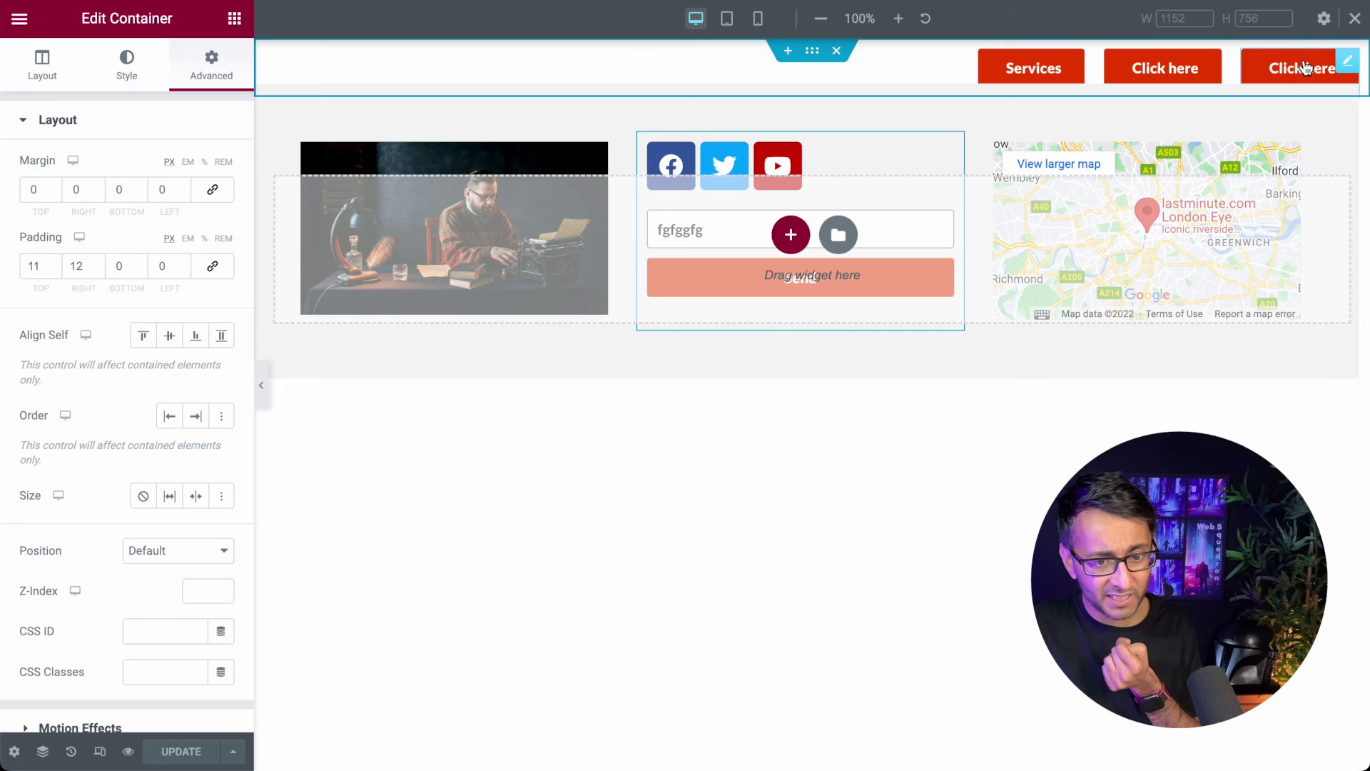
mouse_move(1067, 61)
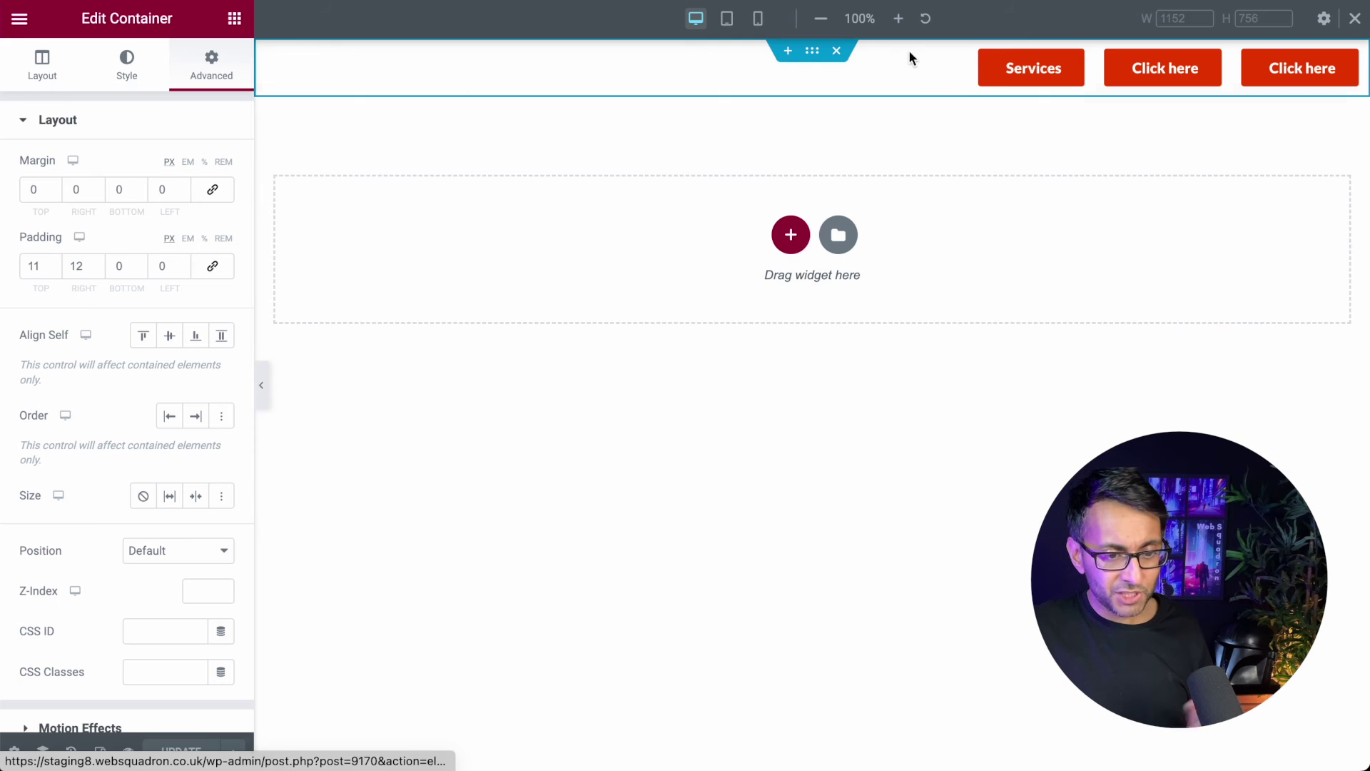
- Turn on Hide On Mobile for the Services button under Advanced > Responsive
click(1072, 62)
click(229, 64)
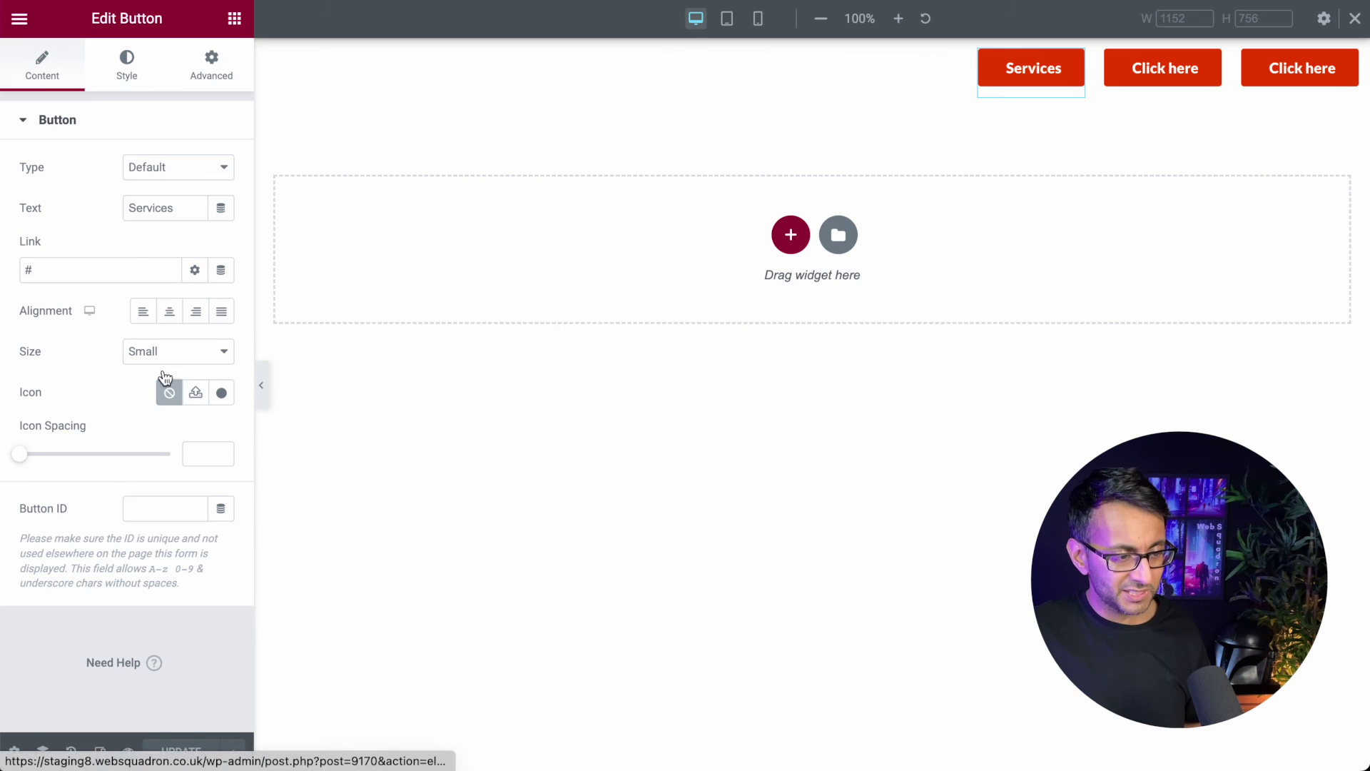
scroll(101, 569, down, 6)
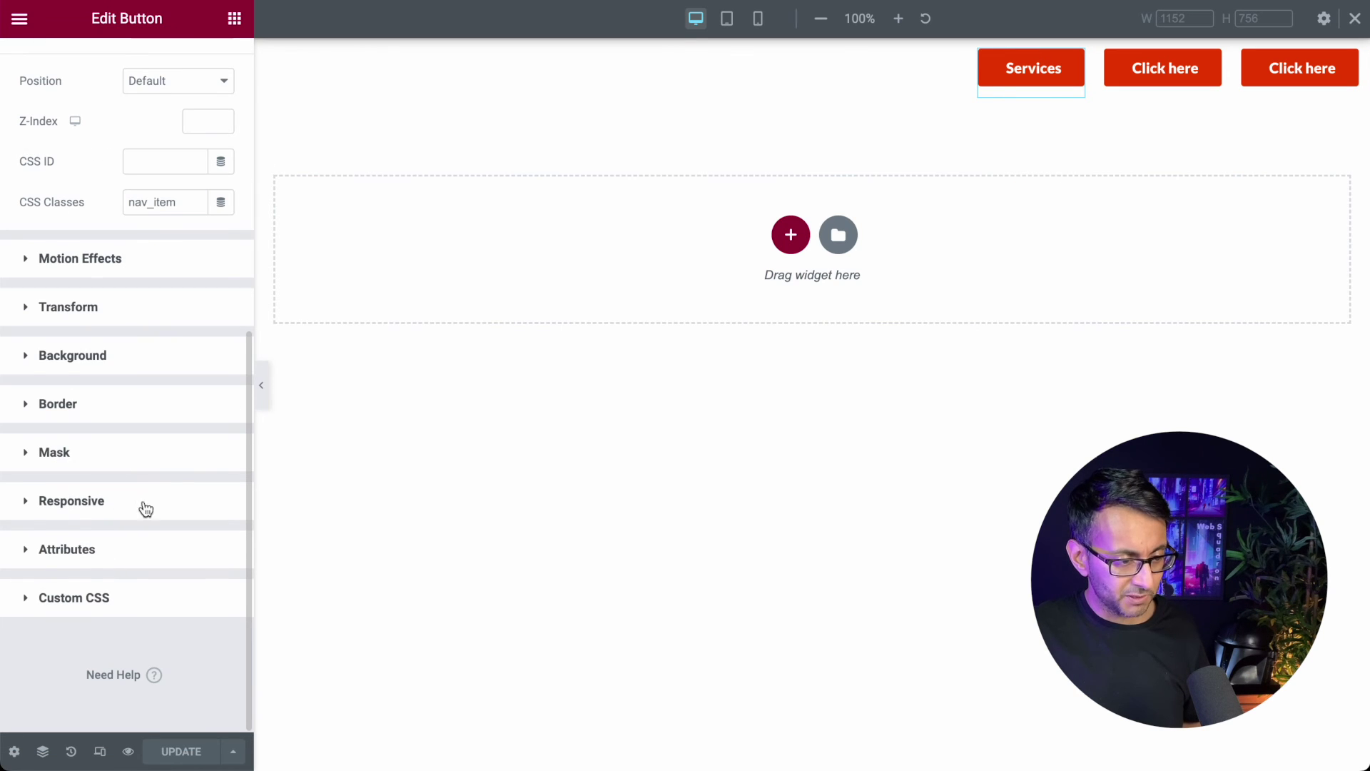
click(146, 507)
click(216, 506)
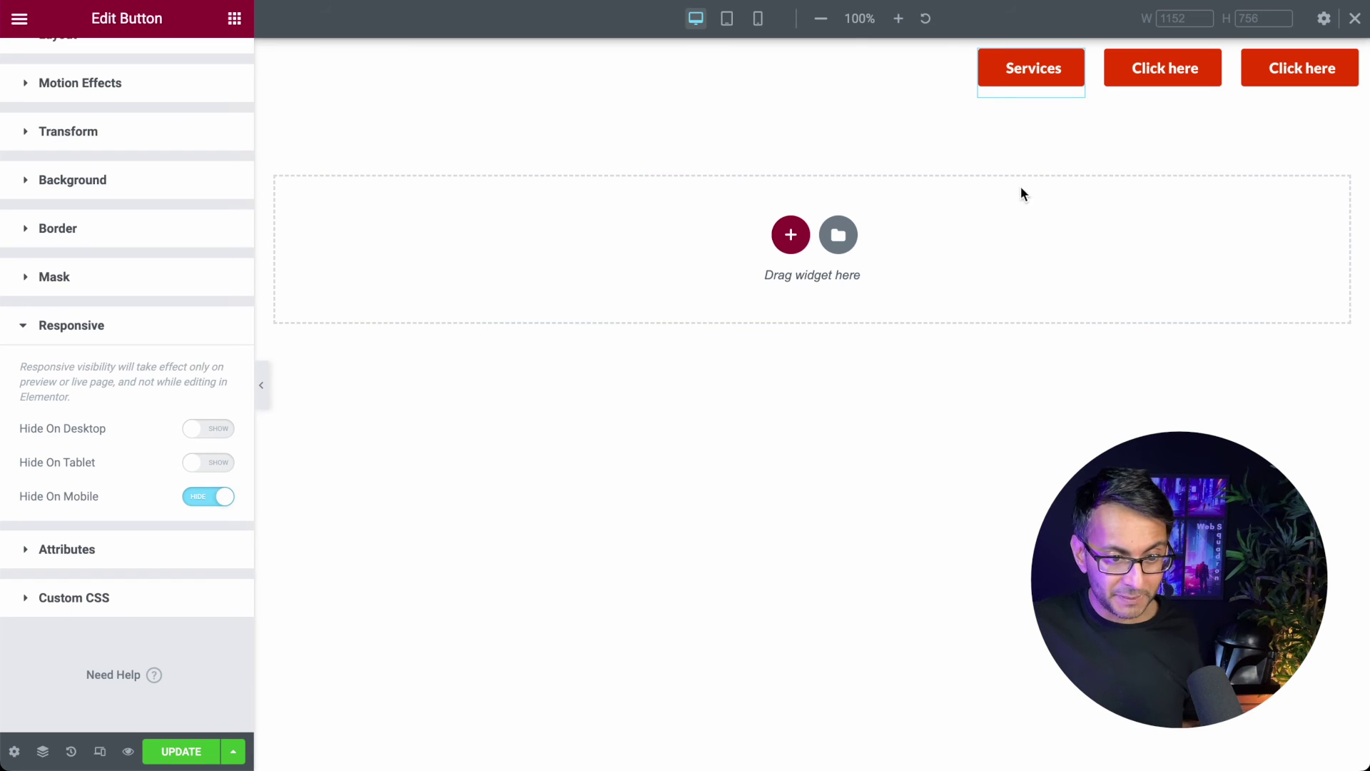
mouse_move(1121, 75)
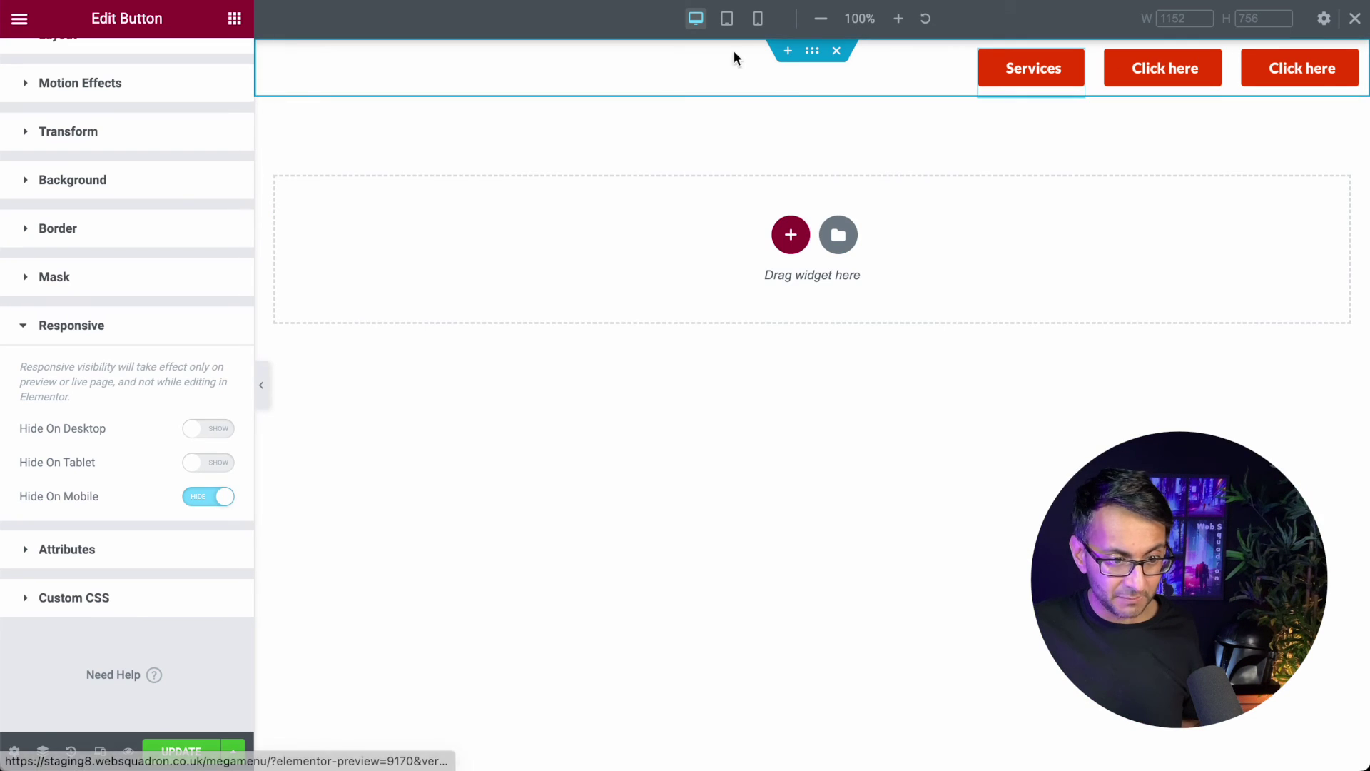
- Hide the editor panel and check the Services and Click here mega menus in the full-width preview
key(ctrl+p)
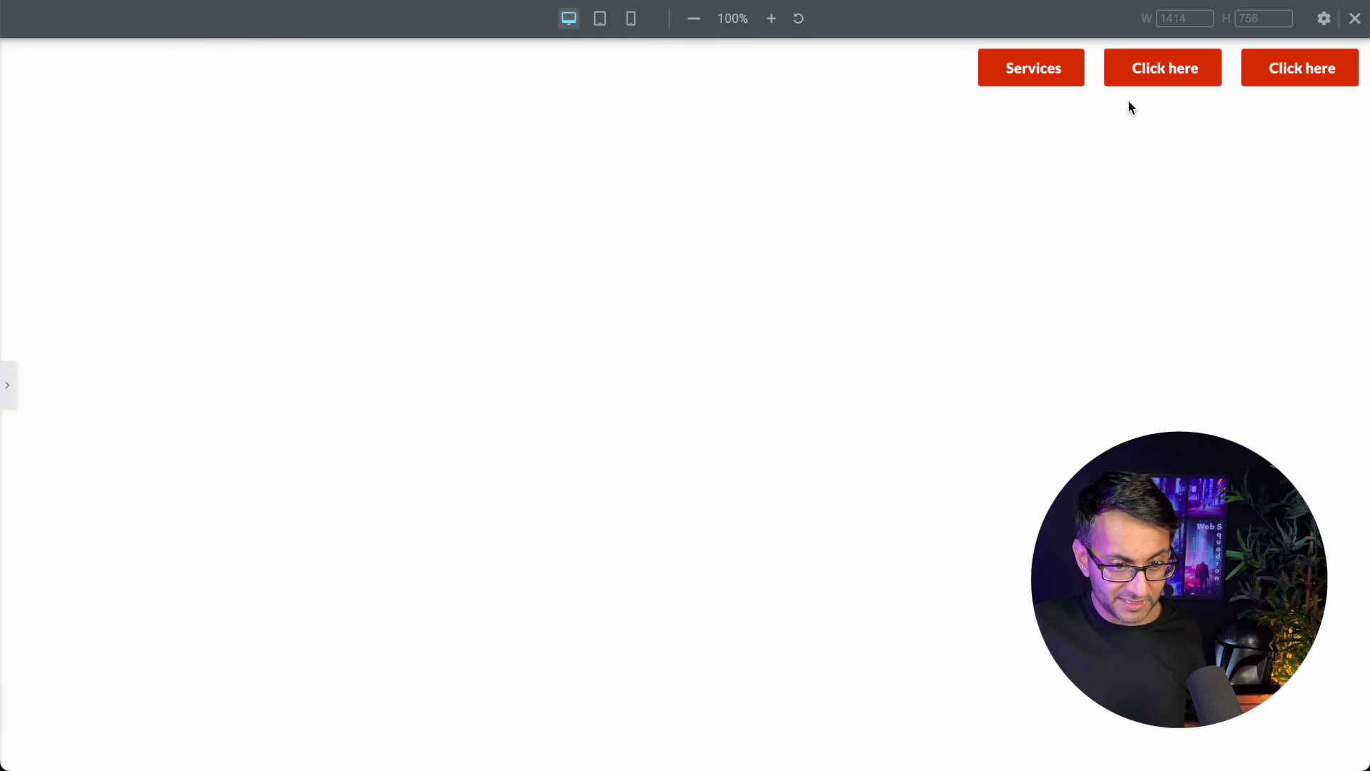
mouse_move(1165, 69)
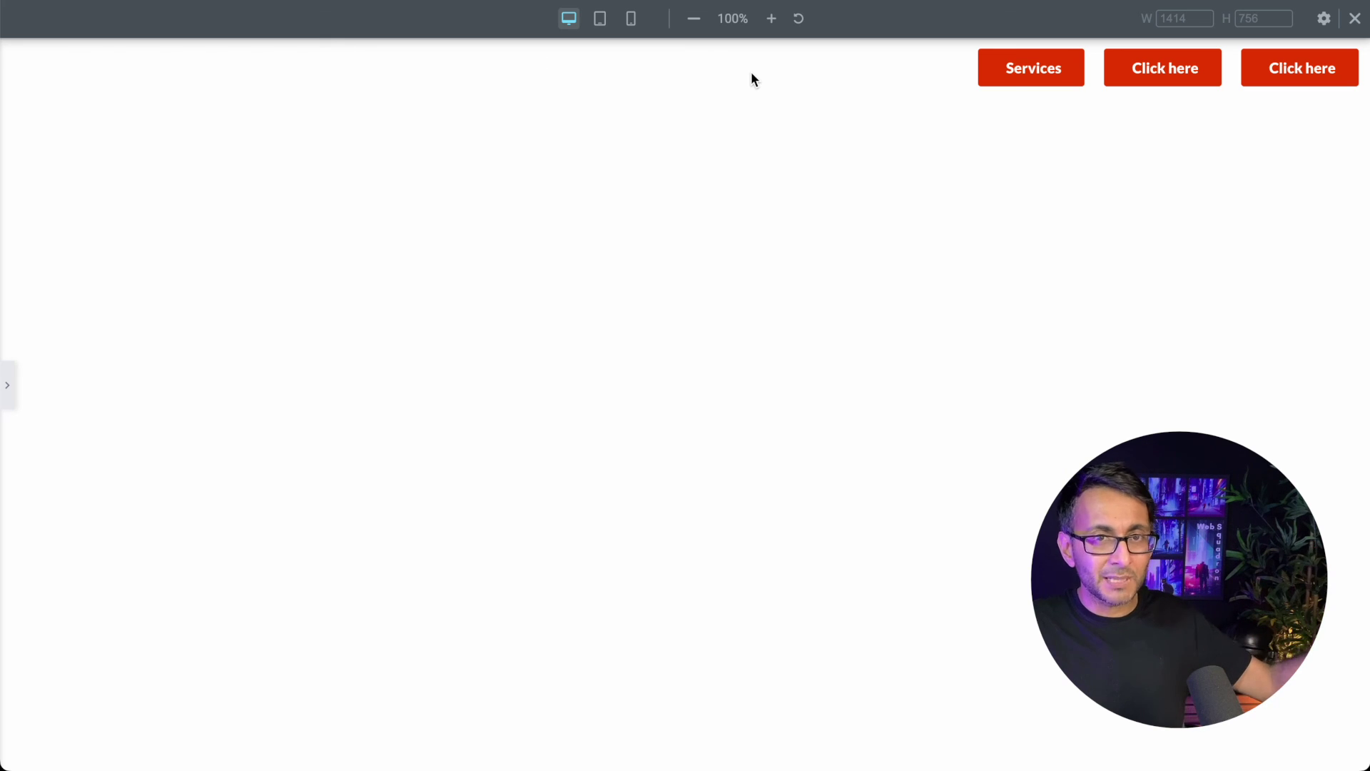
mouse_move(1008, 71)
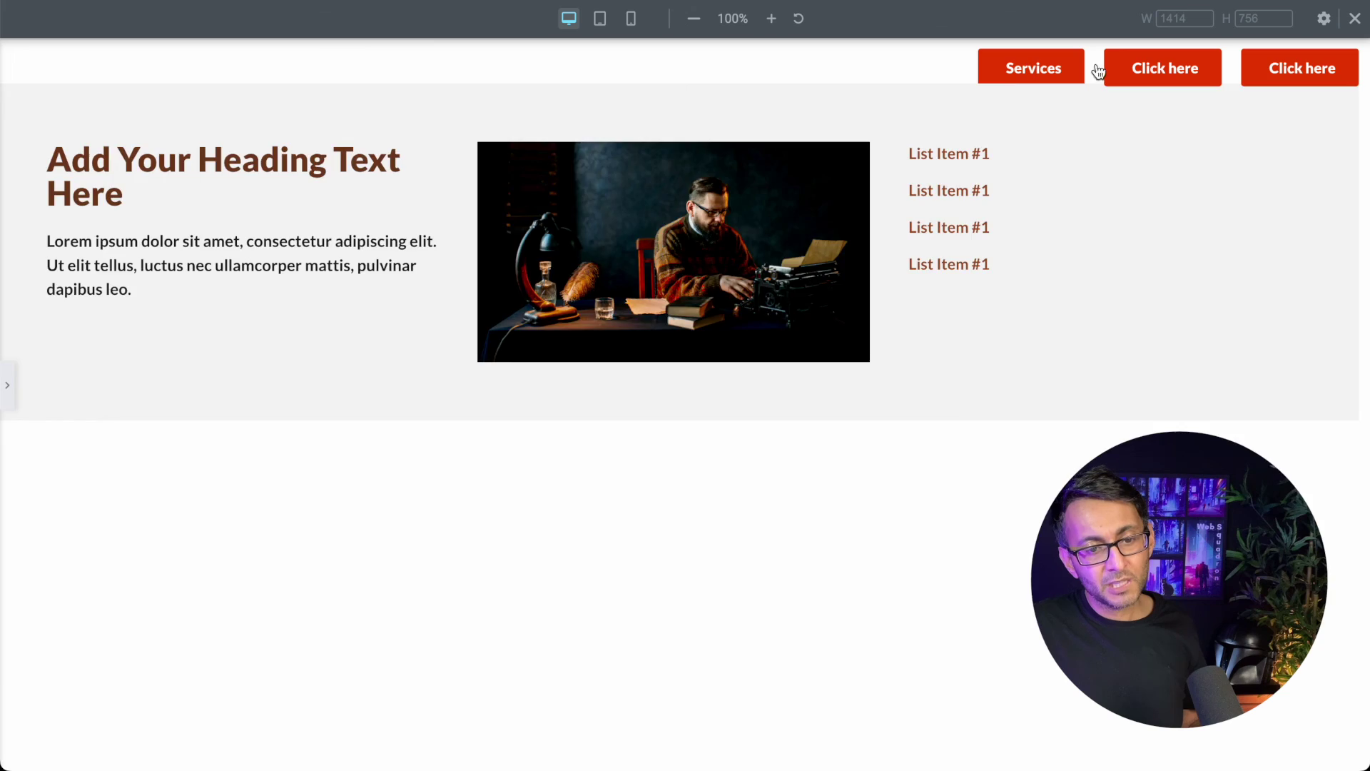